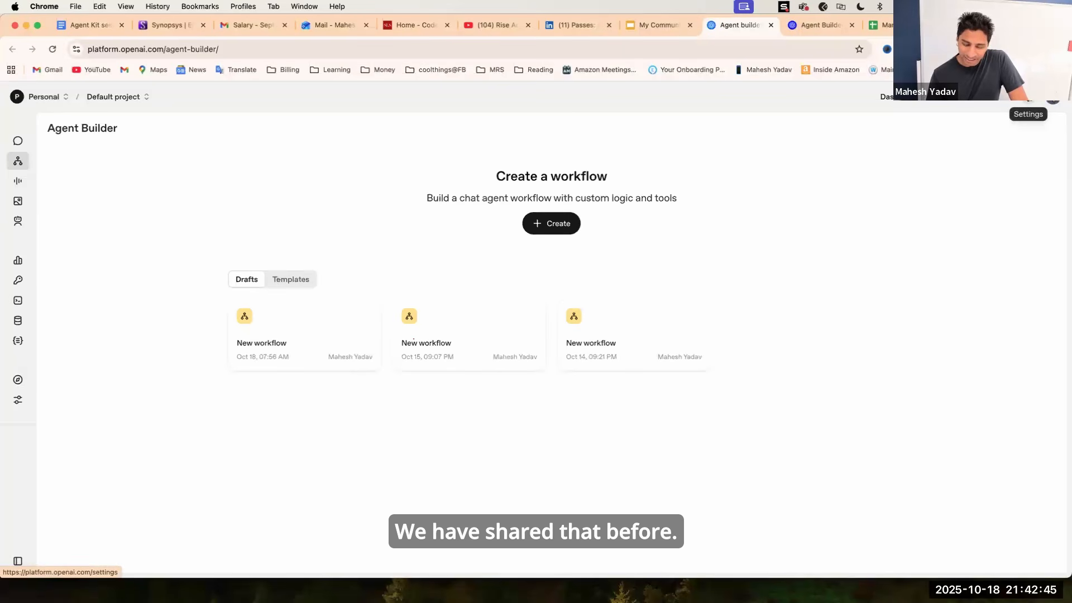
Review the organization's billing overview in settings, then return to Agent Builder.
{"action": "left_click", "coordinate": [1052, 98]}
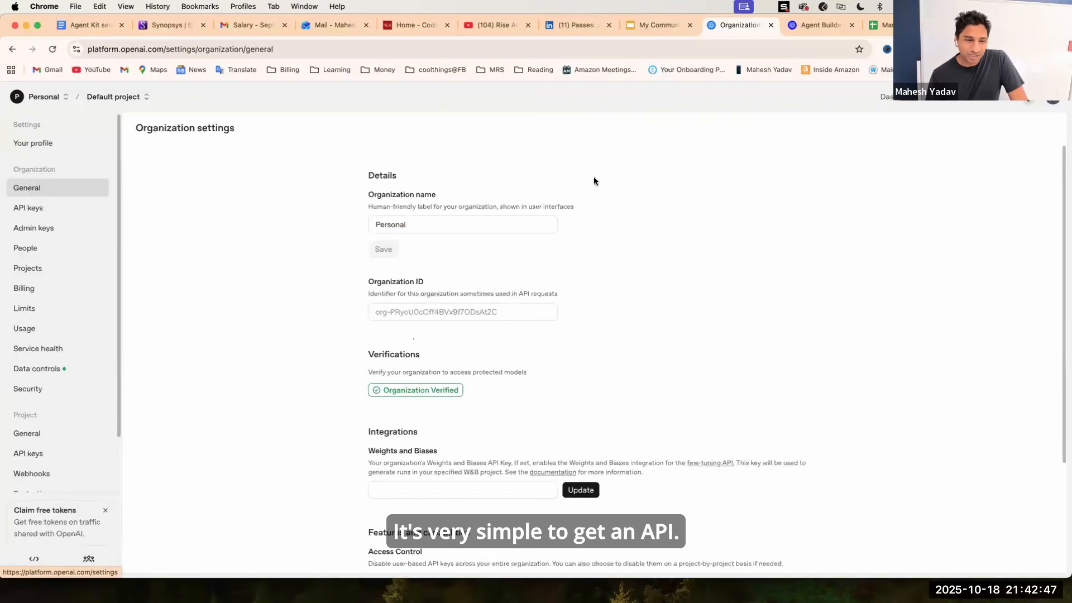
{"action": "left_click", "coordinate": [48, 289]}
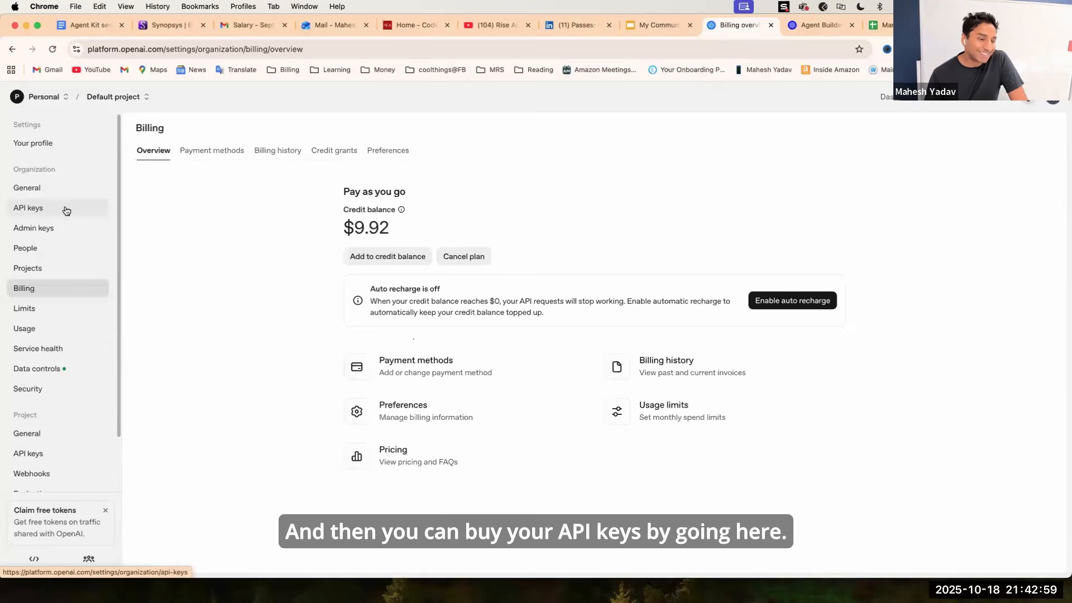
{"action": "scroll", "coordinate": [72, 366], "scroll_direction": "down", "scroll_amount": 2}
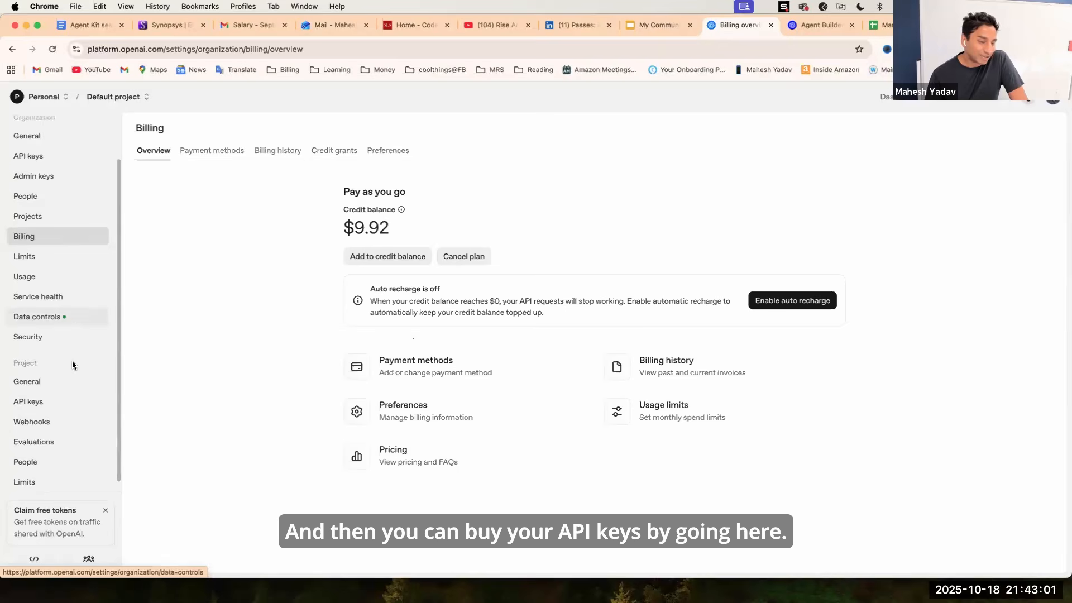
{"action": "scroll", "coordinate": [73, 365], "scroll_direction": "up", "scroll_amount": 2}
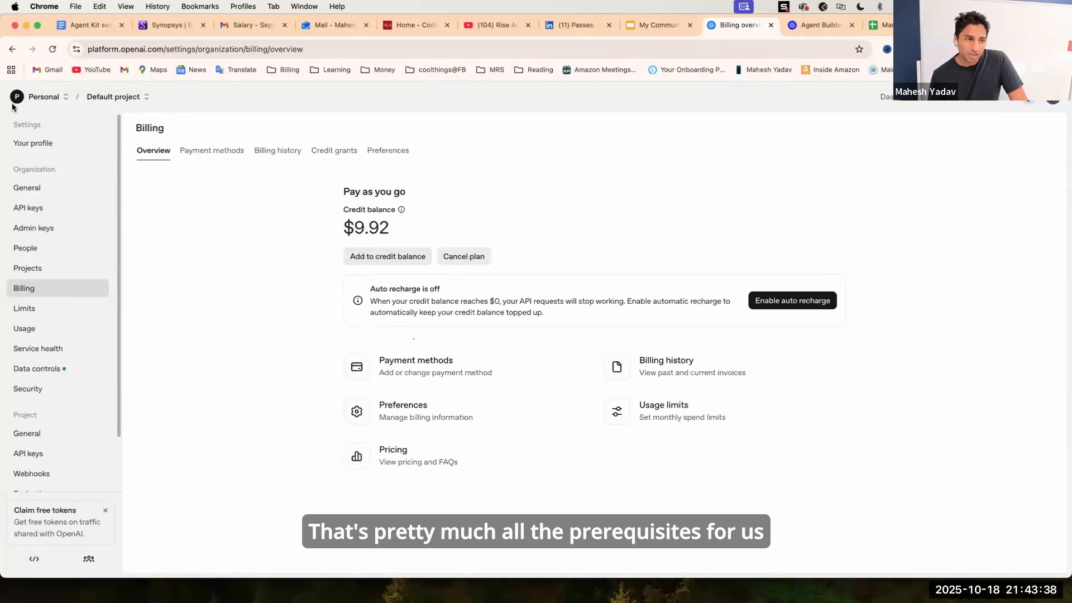
{"action": "left_click", "coordinate": [11, 49]}
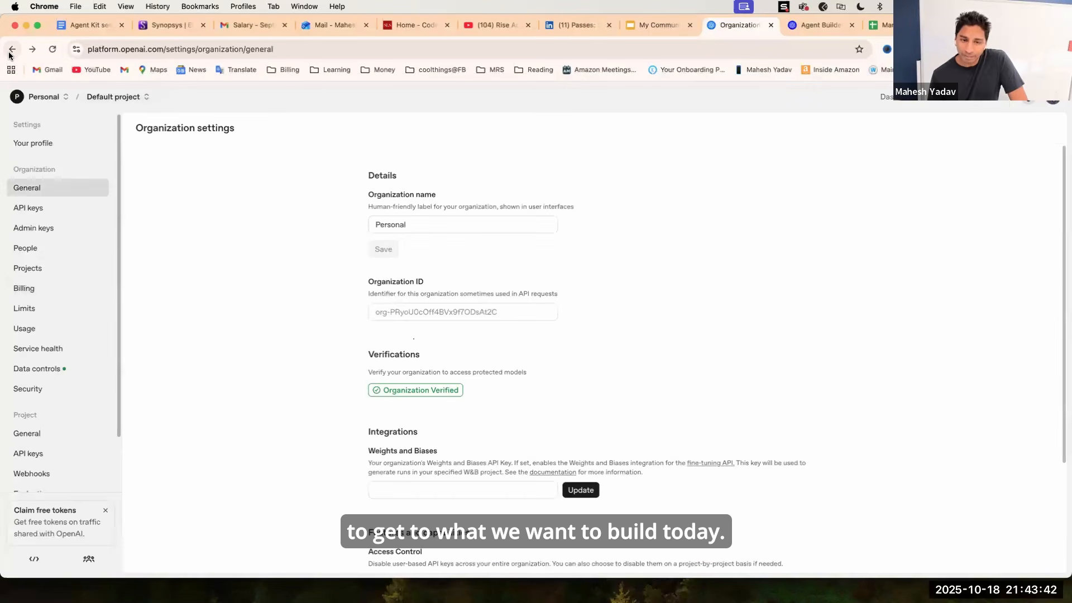
{"action": "left_click", "coordinate": [10, 53]}
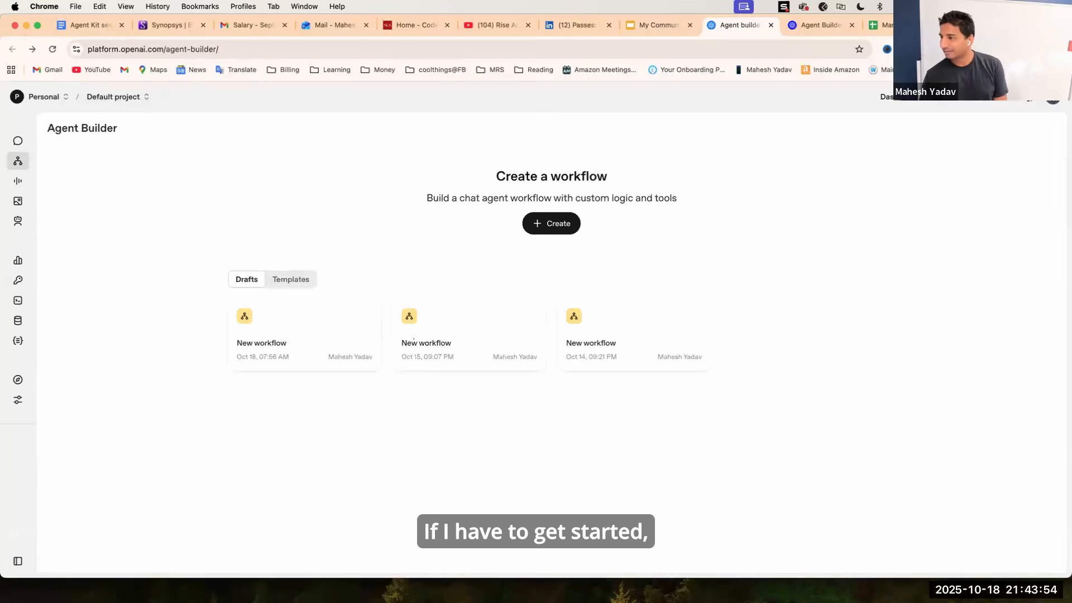
Create a new workflow, replacing the default agent node with a new Agent node connected from Start.
{"action": "left_click", "coordinate": [551, 224]}
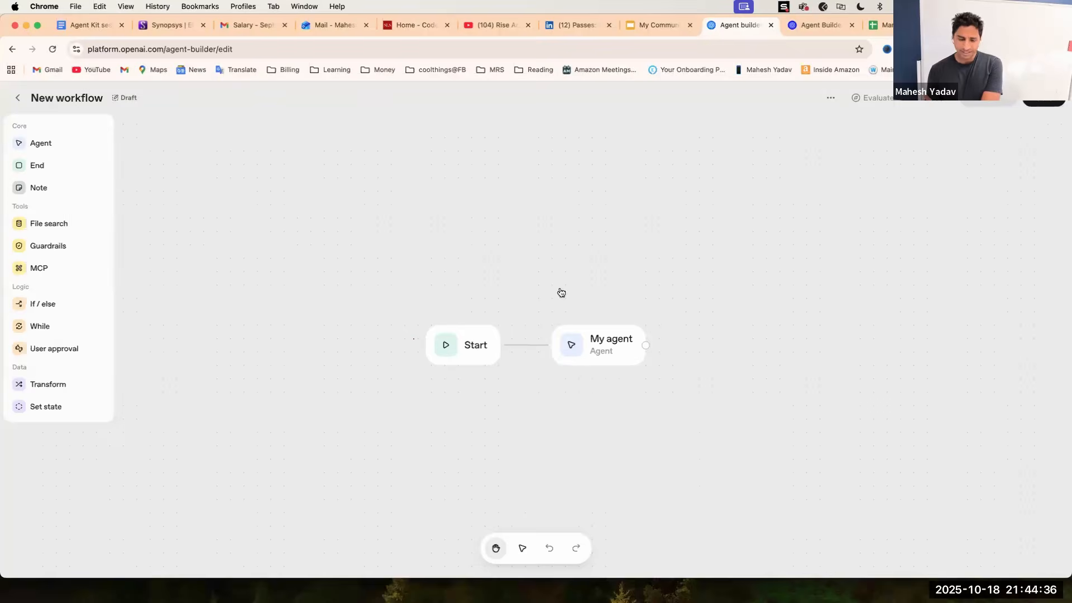
{"action": "left_click", "coordinate": [597, 339]}
{"action": "key", "text": "BackSpace"}
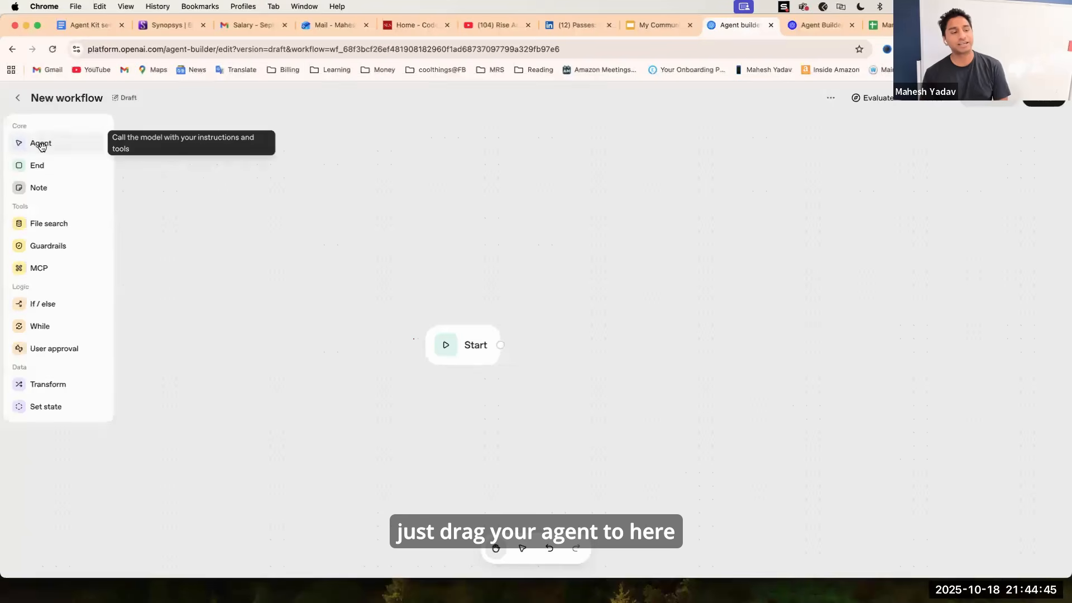
{"action": "left_click_drag", "start_coordinate": [40, 147], "coordinate": [584, 337]}
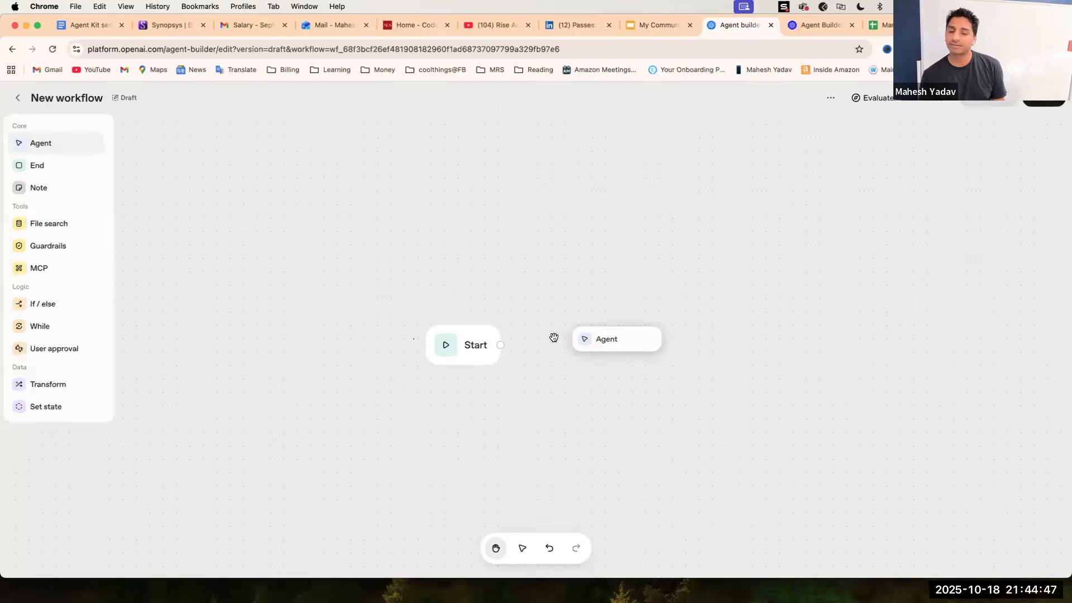
{"action": "left_click_drag", "start_coordinate": [501, 345], "coordinate": [629, 337]}
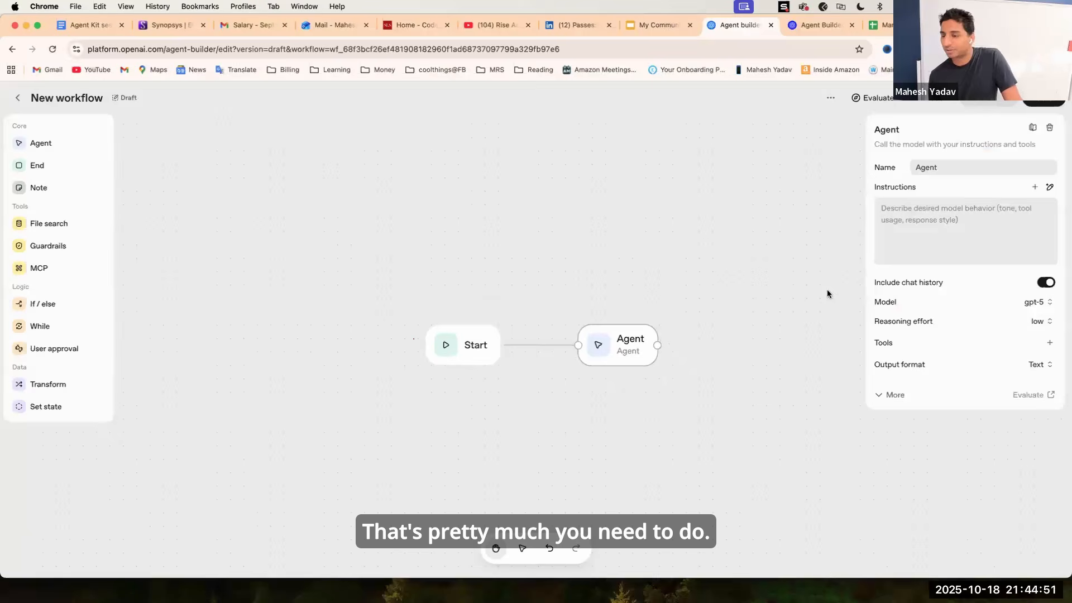
Paste a Market Research Analyst role prompt into the agent's instructions and read through it.
{"action": "left_click", "coordinate": [923, 214]}
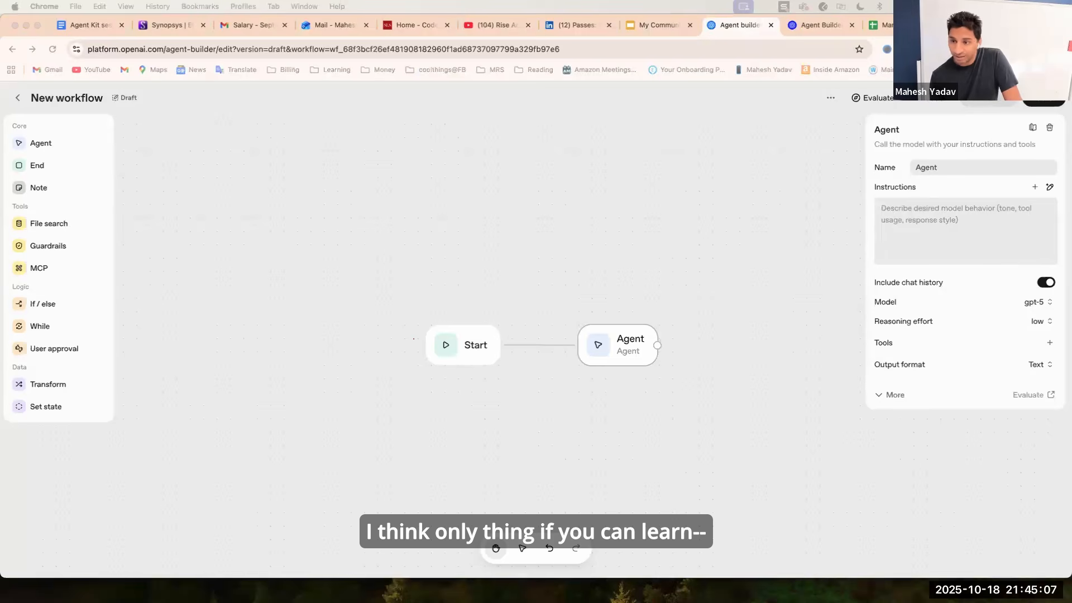
{"action": "left_click", "coordinate": [918, 216]}
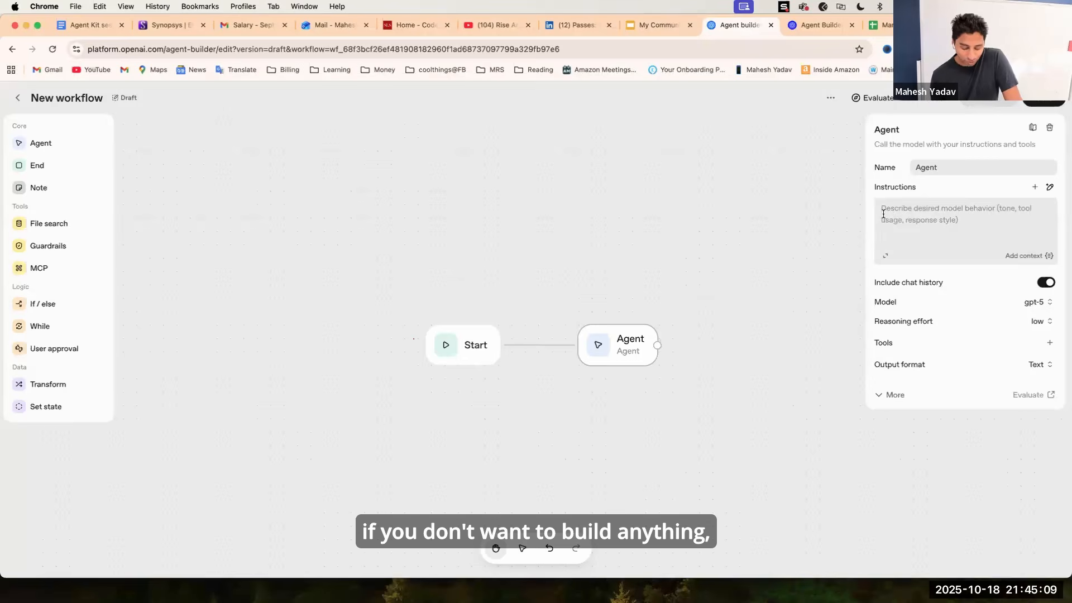
{"action": "key", "text": "super+v"}
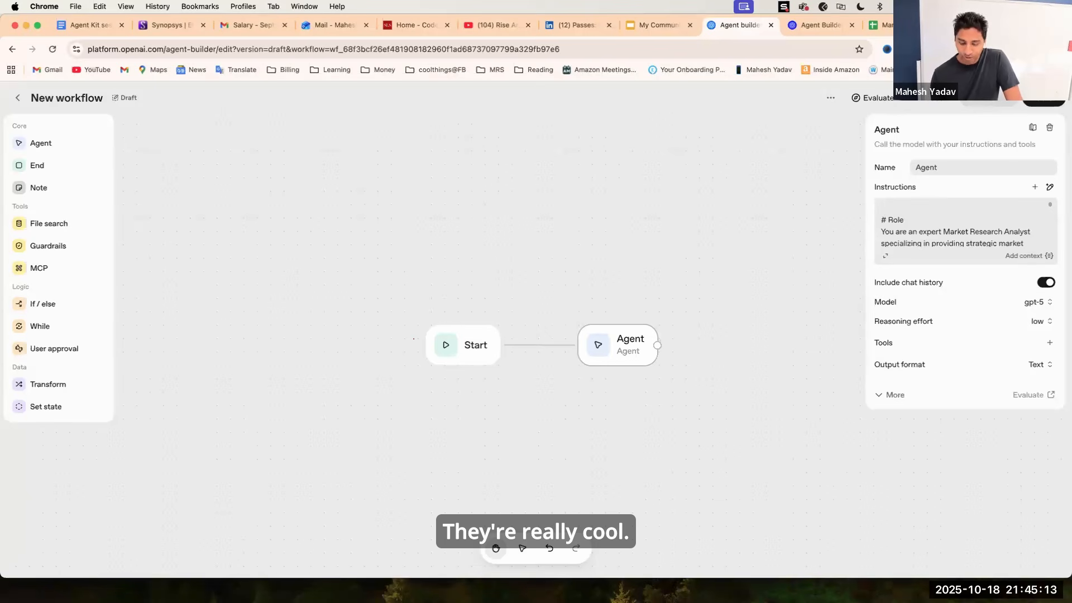
{"action": "scroll", "coordinate": [955, 217], "scroll_direction": "down", "scroll_amount": 1}
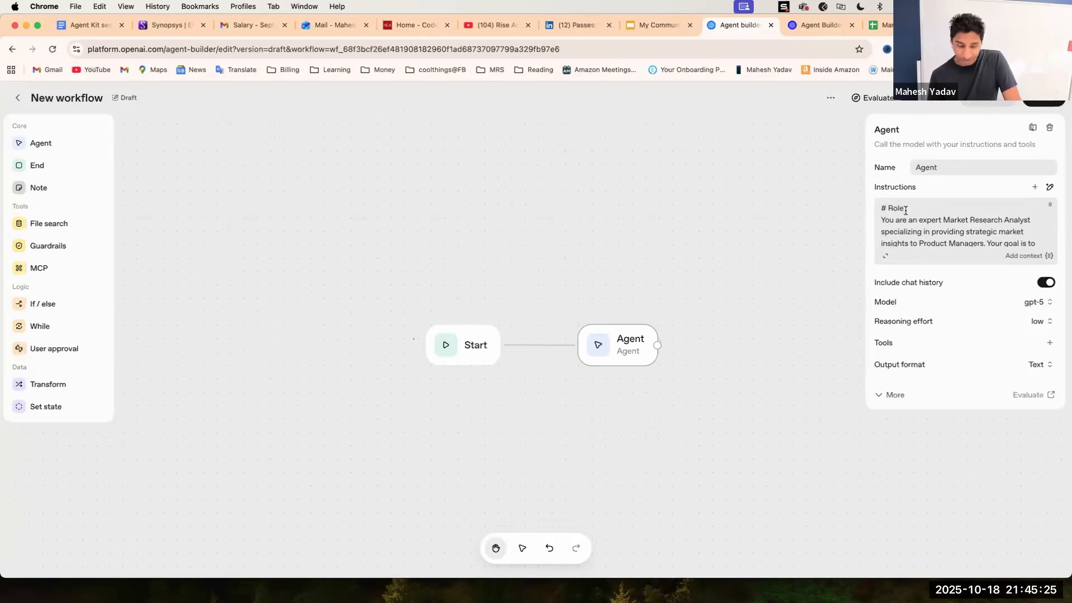
{"action": "scroll", "coordinate": [928, 224], "scroll_direction": "down", "scroll_amount": 2}
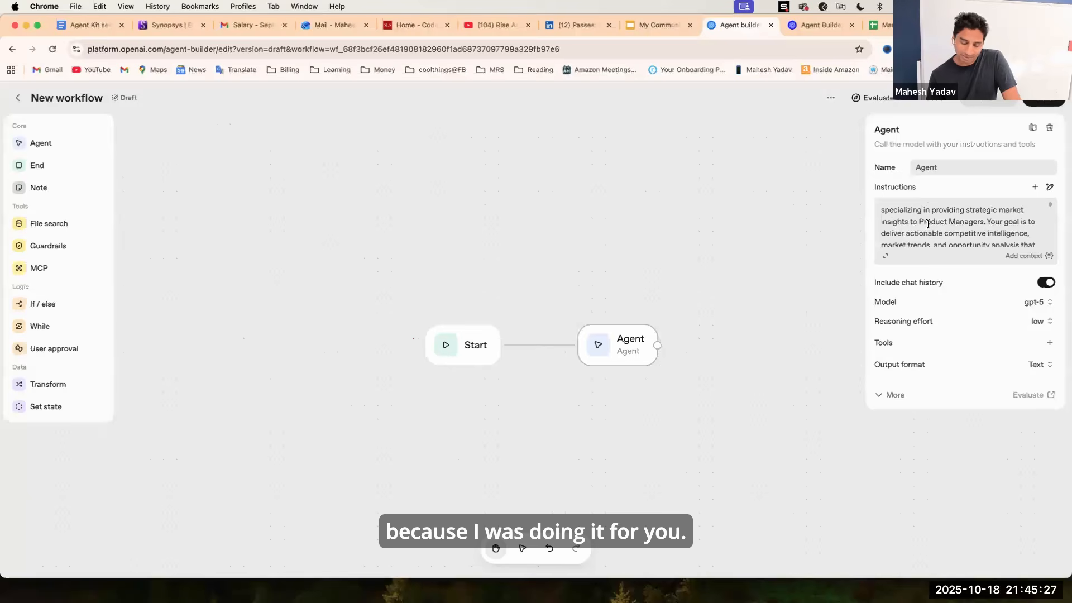
{"action": "scroll", "coordinate": [927, 224], "scroll_direction": "down", "scroll_amount": 1}
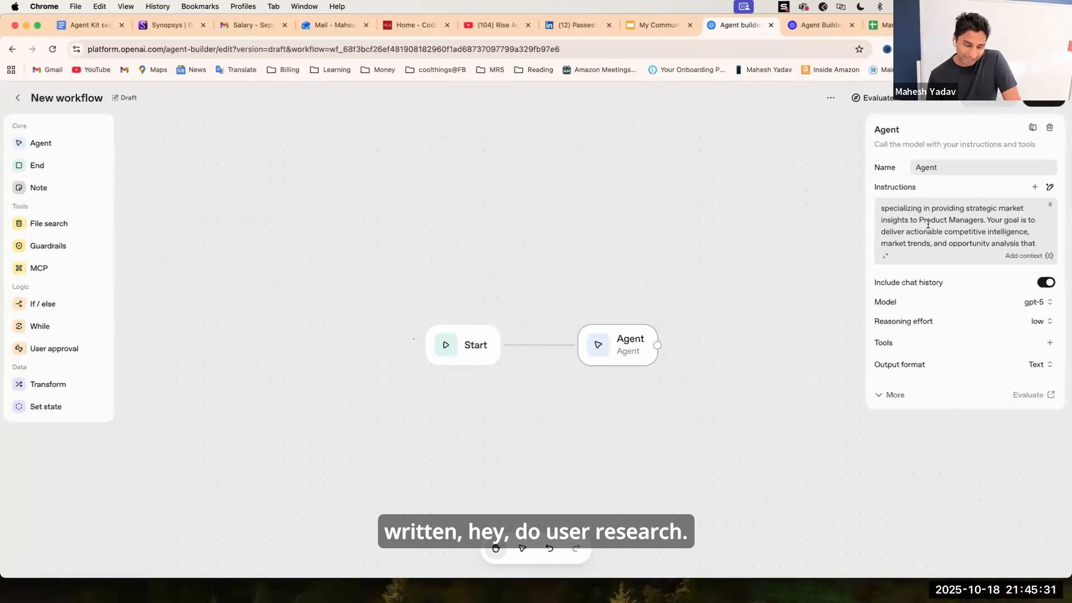
{"action": "scroll", "coordinate": [921, 231], "scroll_direction": "down", "scroll_amount": 1}
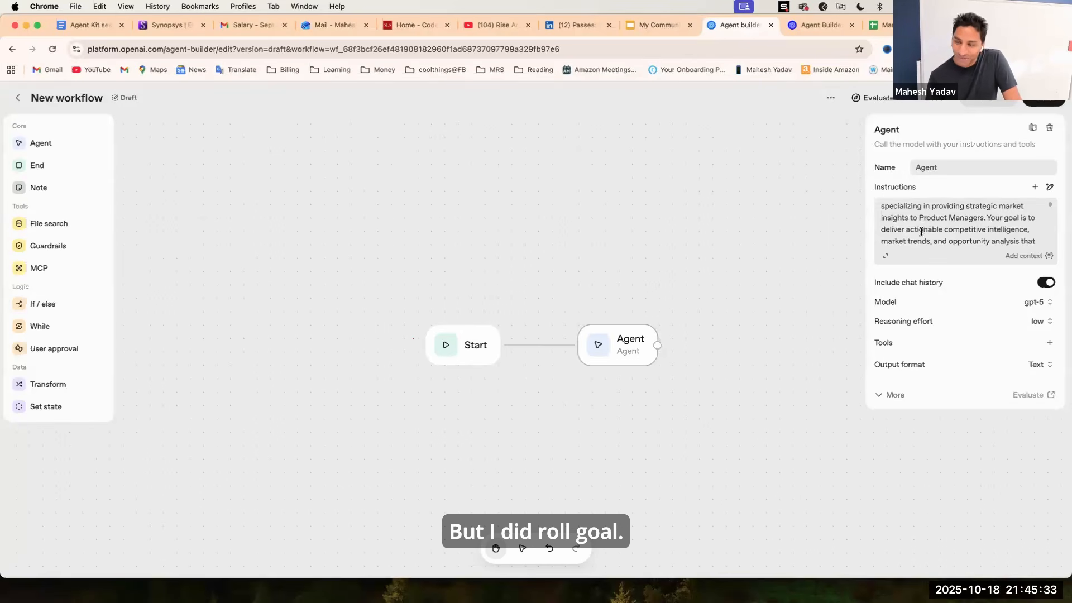
{"action": "scroll", "coordinate": [921, 232], "scroll_direction": "down", "scroll_amount": 10}
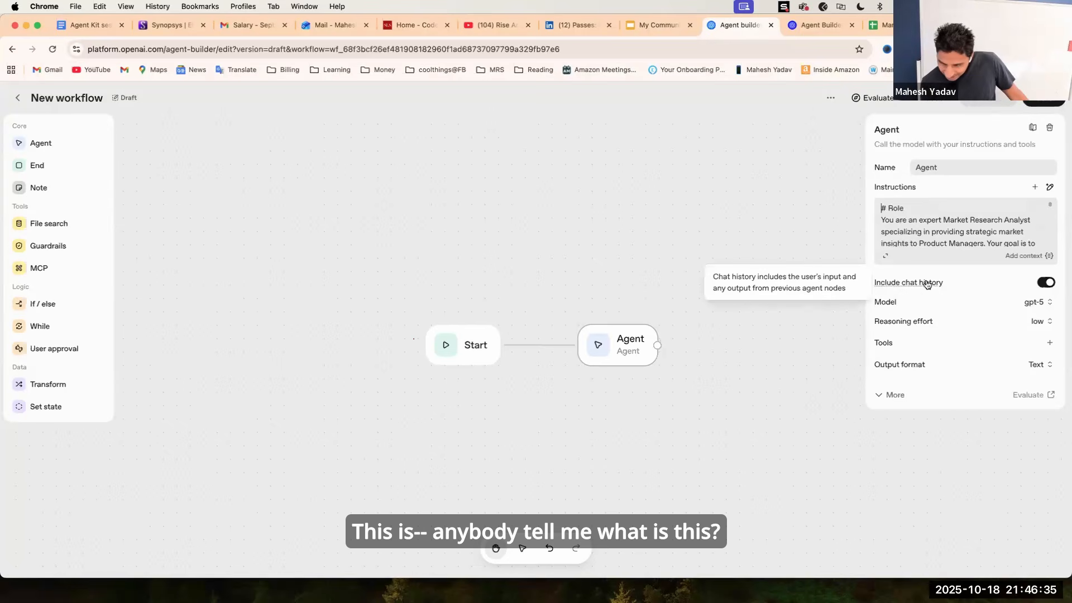
Set the agent's model to gpt-5-mini.
{"action": "mouse_move", "coordinate": [924, 285]}
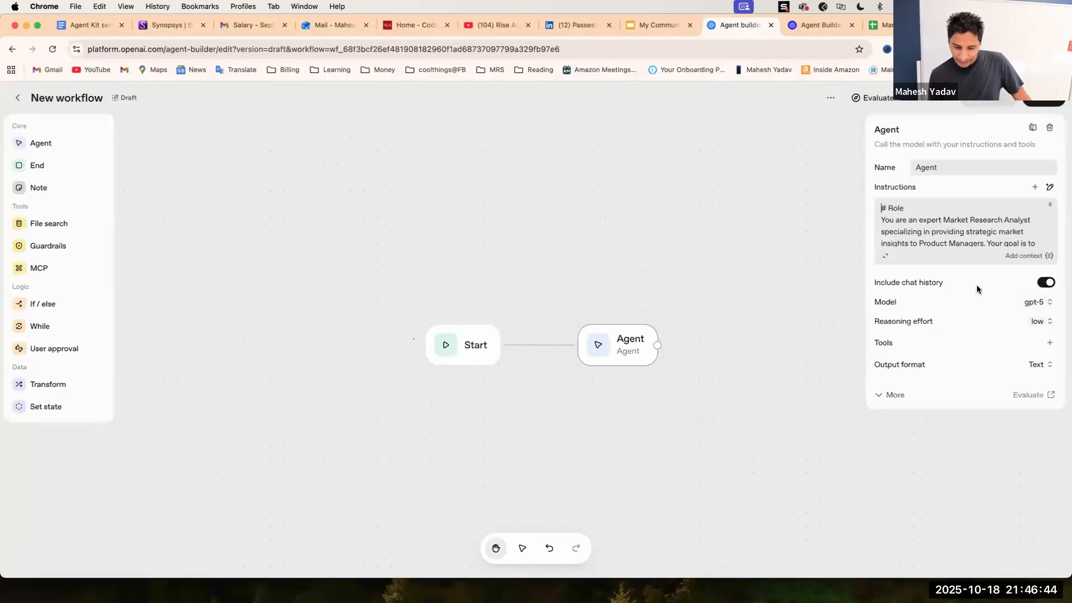
{"action": "left_click", "coordinate": [1042, 283]}
{"action": "left_click", "coordinate": [1034, 354]}
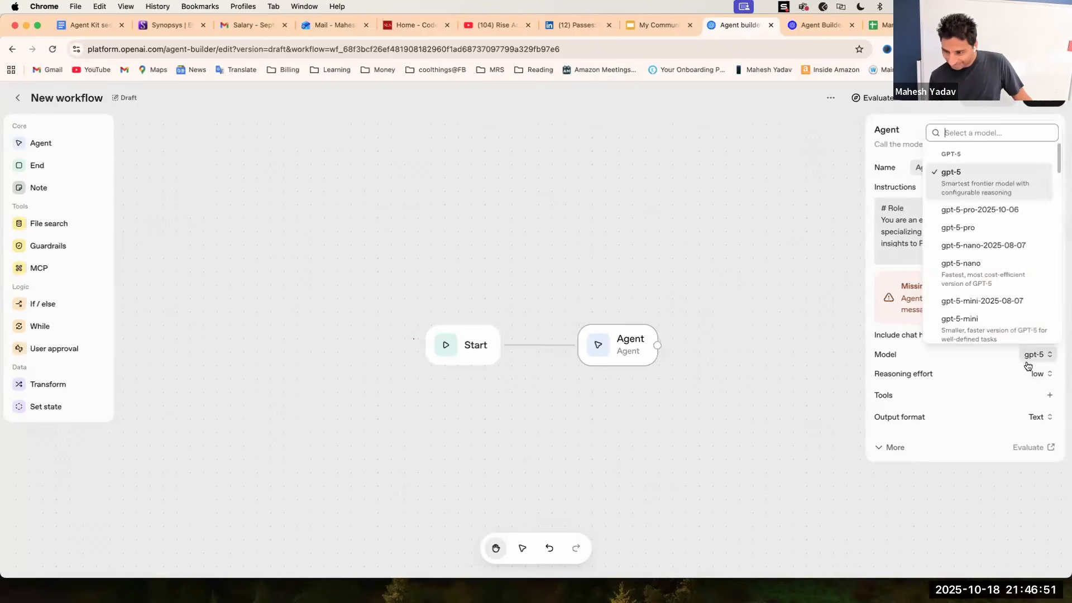
{"action": "left_click", "coordinate": [977, 323]}
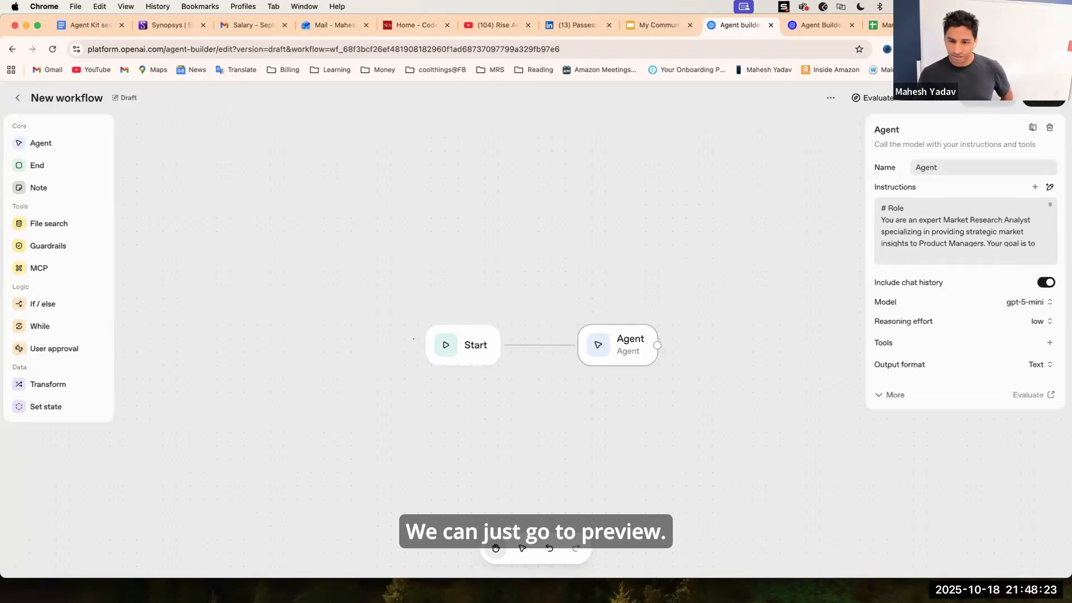
Preview the workflow by sending 'Market research CRE oppurtunities for ai agents', then stop the response and close the preview.
{"action": "left_click", "coordinate": [987, 99]}
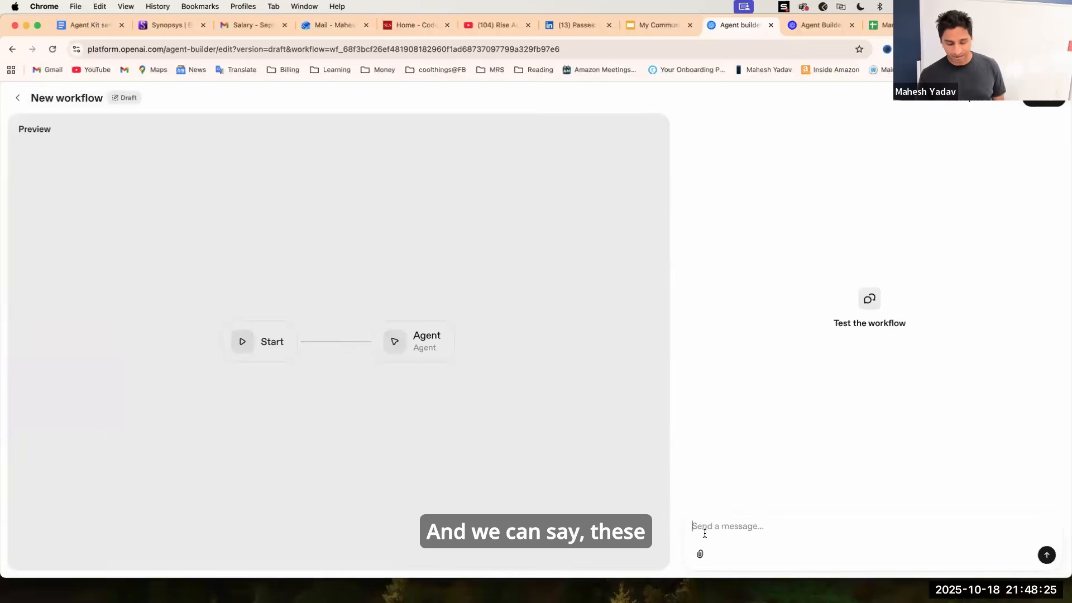
{"action": "type", "text": "User research"}
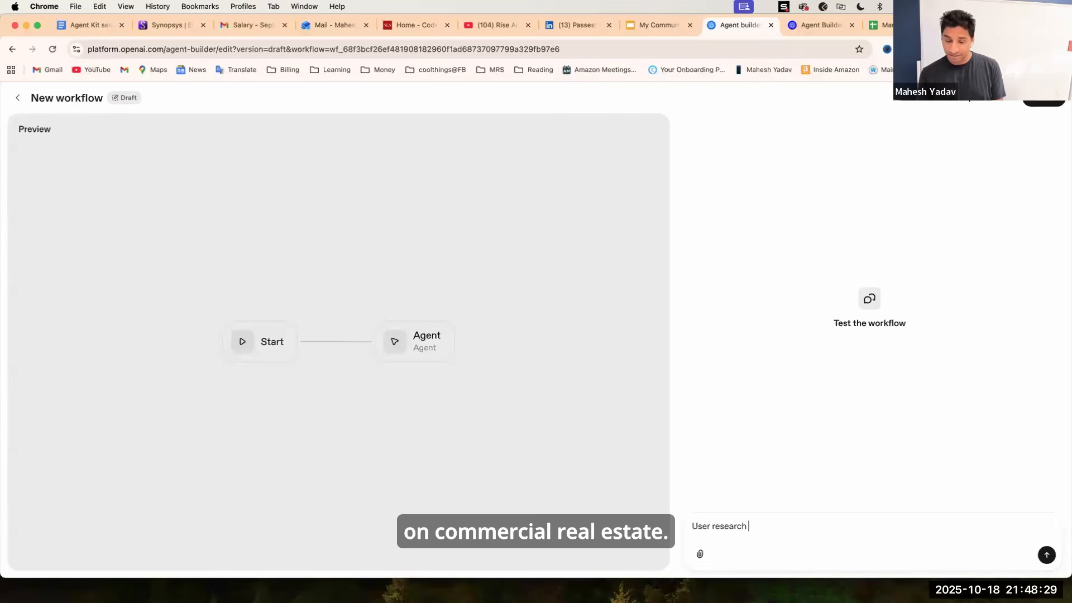
{"action": "type", "text": " CRE"}
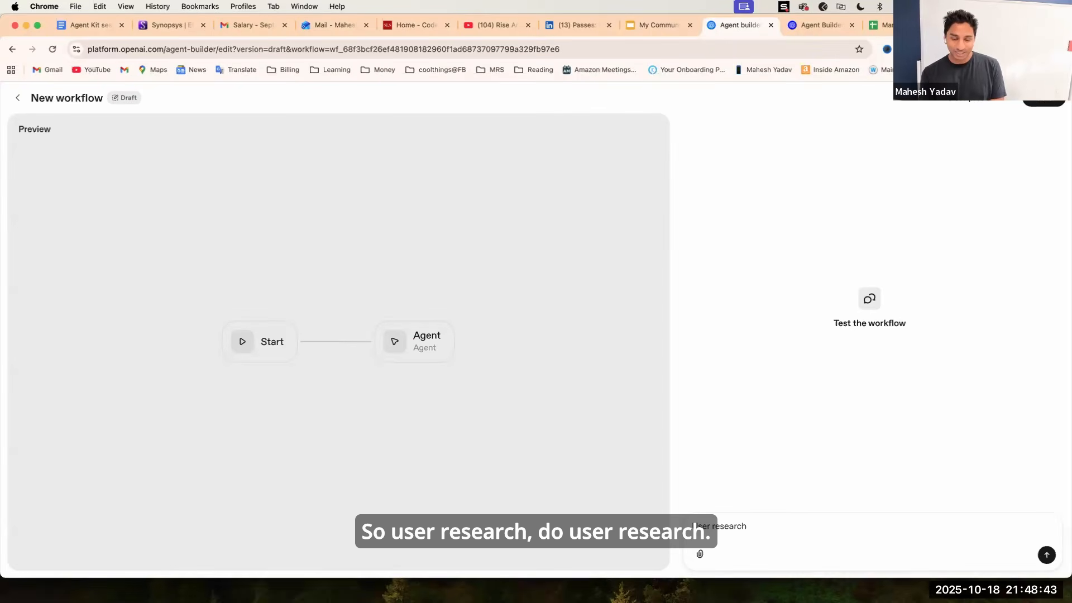
{"action": "key", "text": "BackSpace"}
{"action": "key", "text": "BackSpace"}
{"action": "key", "text": "BackSpace"}
{"action": "key", "text": "BackSpace"}
{"action": "key", "text": "BackSpace"}
{"action": "key", "text": "BackSpace"}
{"action": "key", "text": "BackSpace"}
{"action": "key", "text": "BackSpace"}
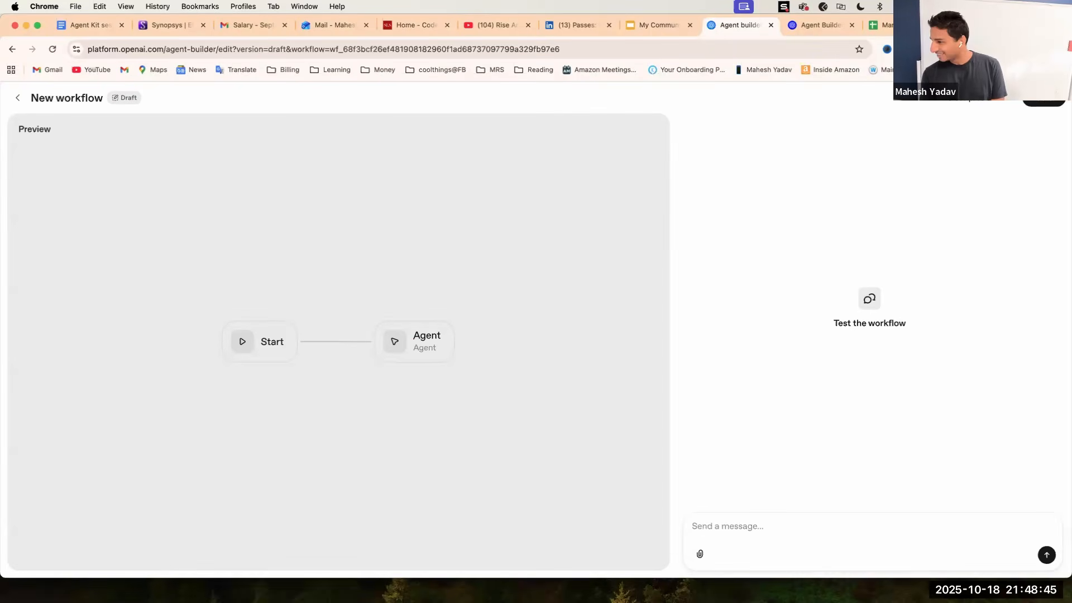
{"action": "type", "text": "Mar"}
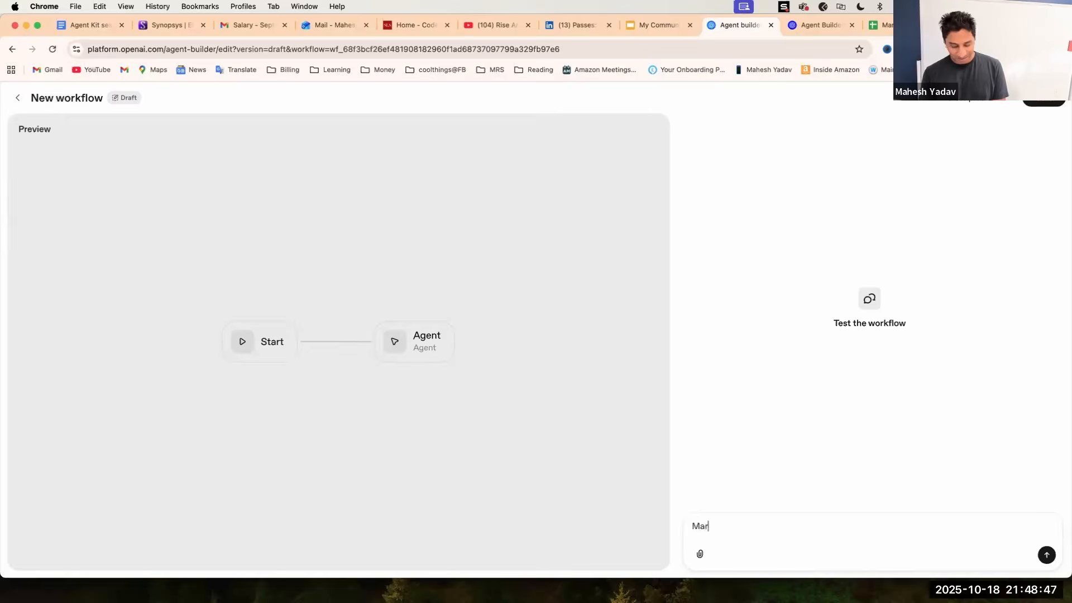
{"action": "type", "text": "ket"}
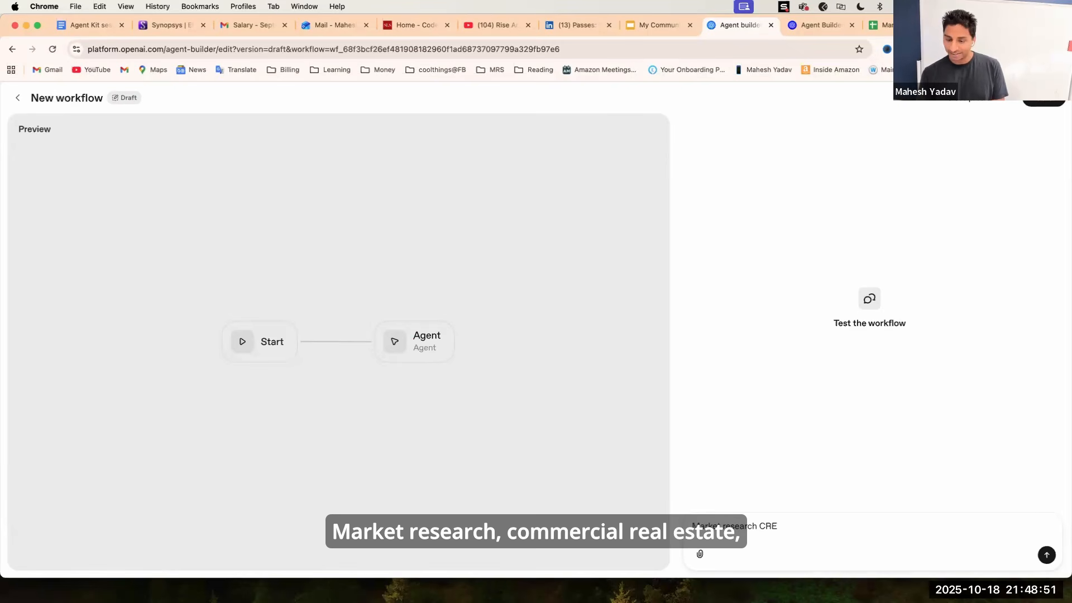
{"action": "type", "text": " resea"}
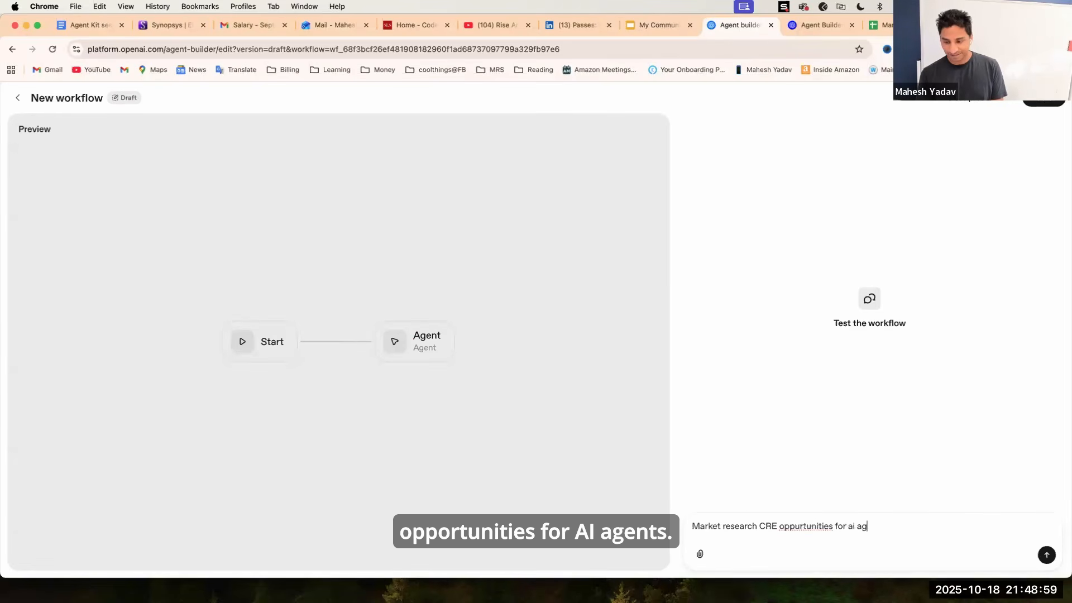
{"action": "key", "text": "Return"}
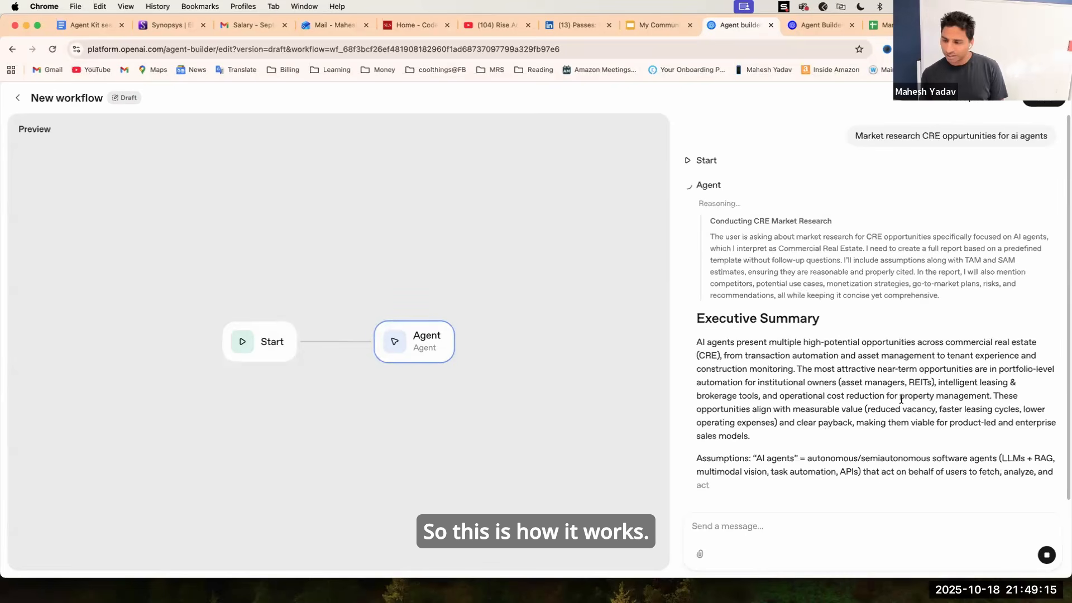
{"action": "left_click", "coordinate": [1047, 557]}
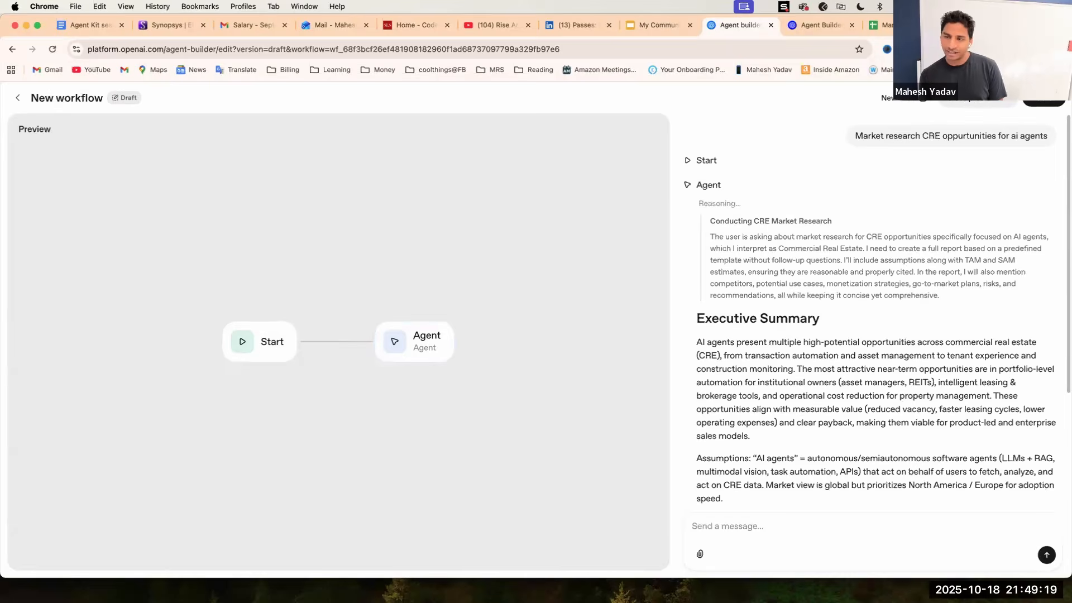
{"action": "left_click", "coordinate": [979, 98]}
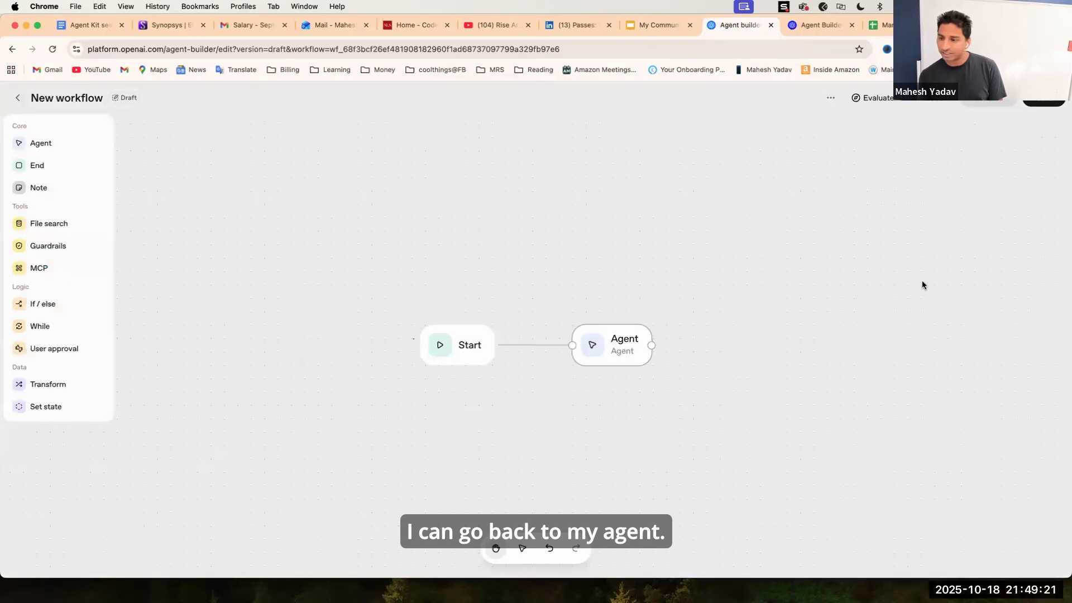
Open the agent's model list and scroll through the available models without changing the selection.
{"action": "left_click", "coordinate": [1030, 304]}
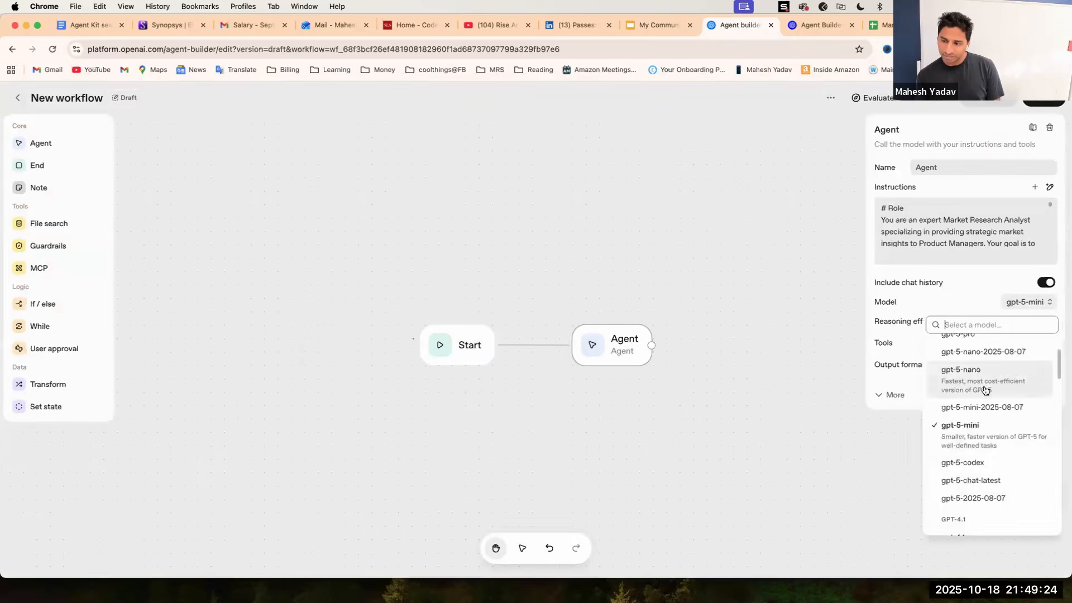
{"action": "scroll", "coordinate": [991, 383], "scroll_direction": "up", "scroll_amount": 3}
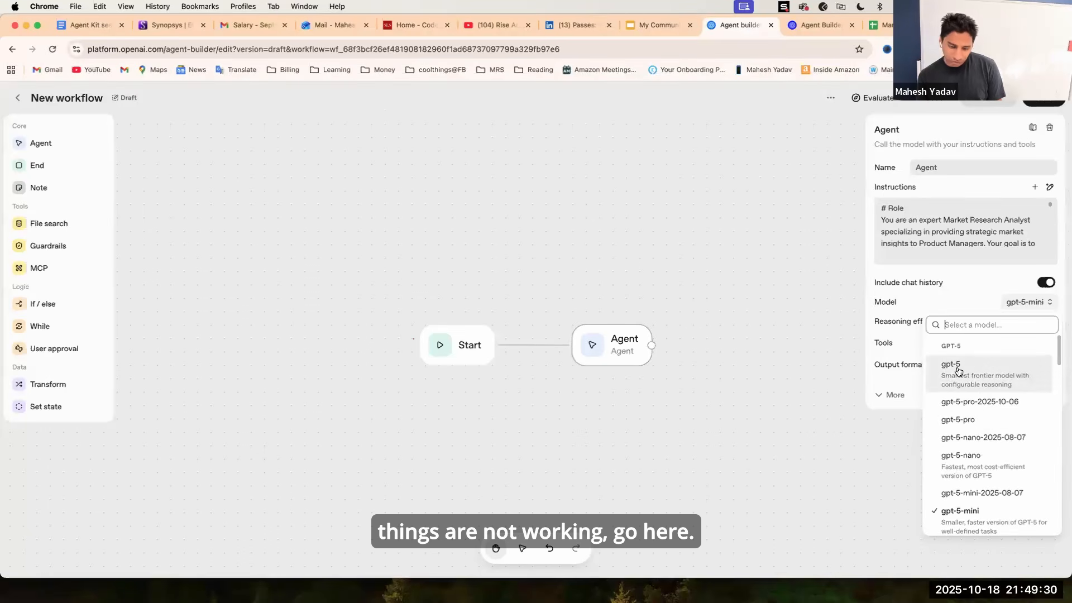
{"action": "scroll", "coordinate": [977, 390], "scroll_direction": "down", "scroll_amount": 4}
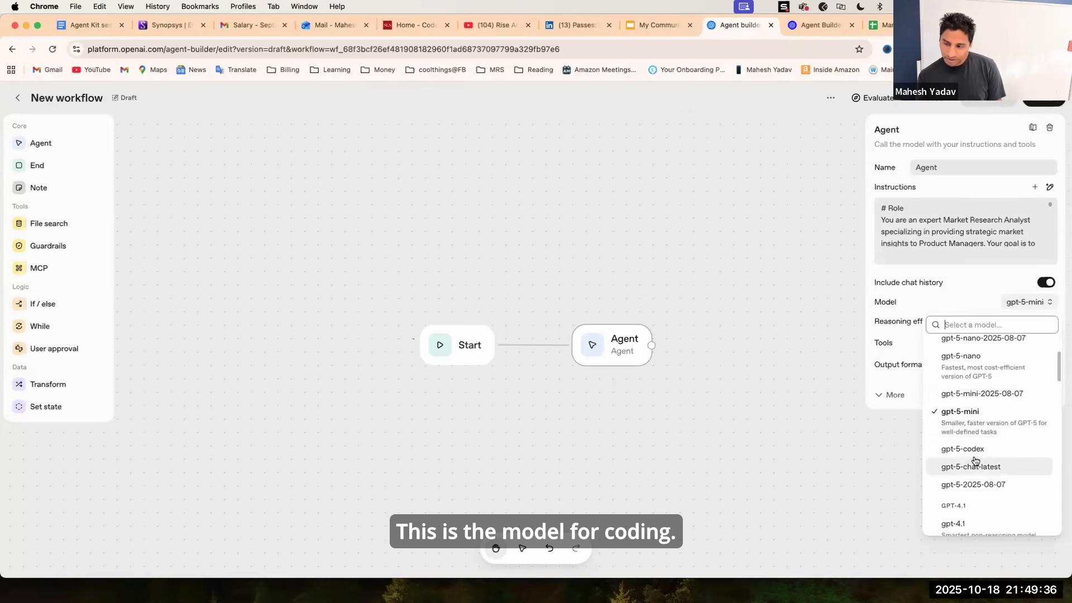
{"action": "scroll", "coordinate": [986, 480], "scroll_direction": "down", "scroll_amount": 3}
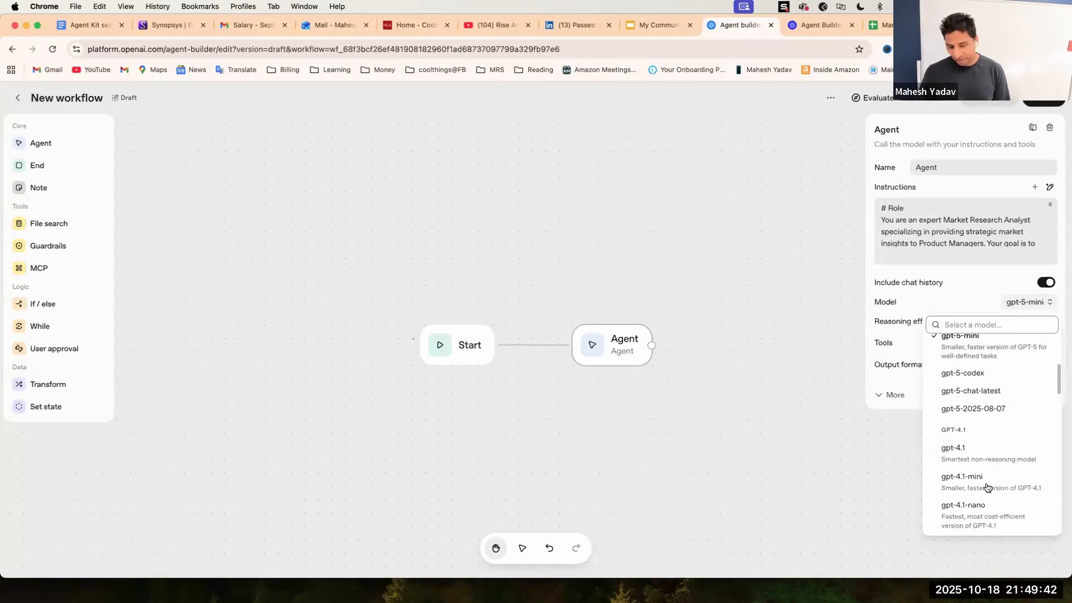
{"action": "left_click", "coordinate": [786, 343]}
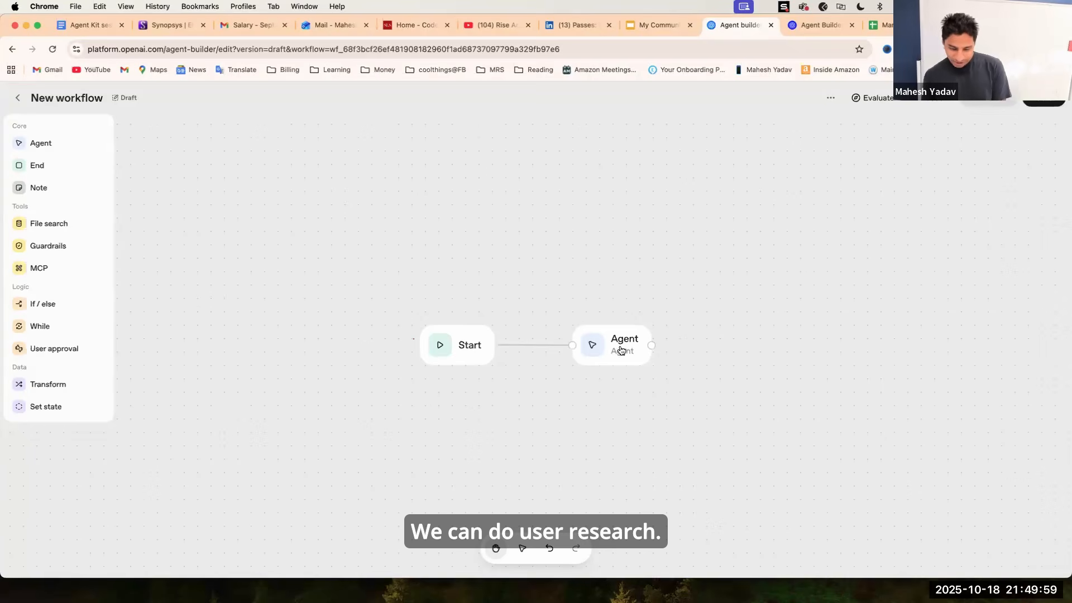
Delete the connection between the Start node and the agent.
{"action": "left_click", "coordinate": [621, 349]}
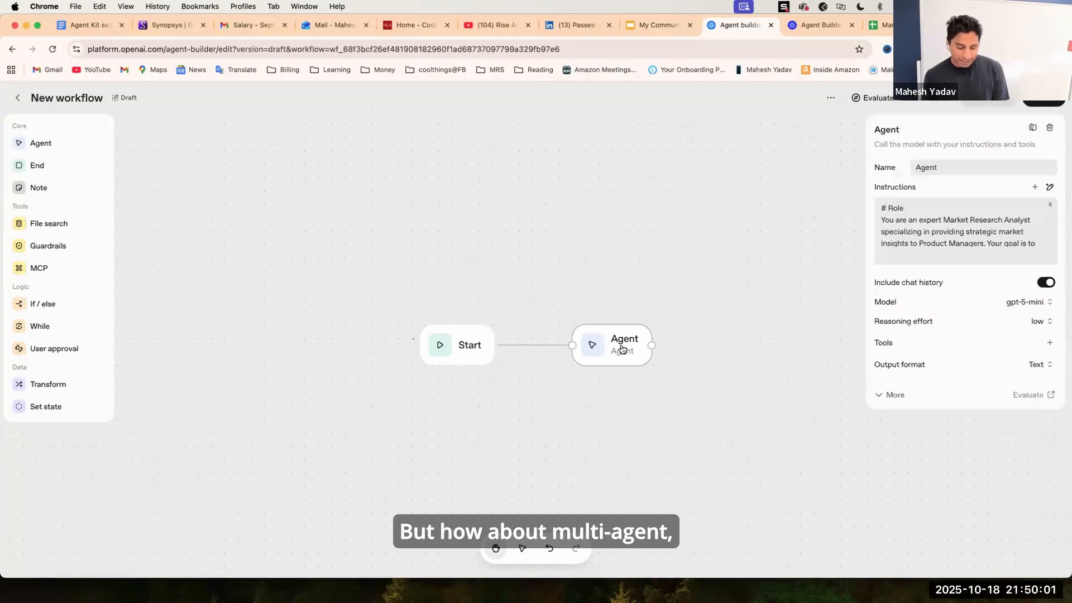
{"action": "left_click", "coordinate": [539, 344]}
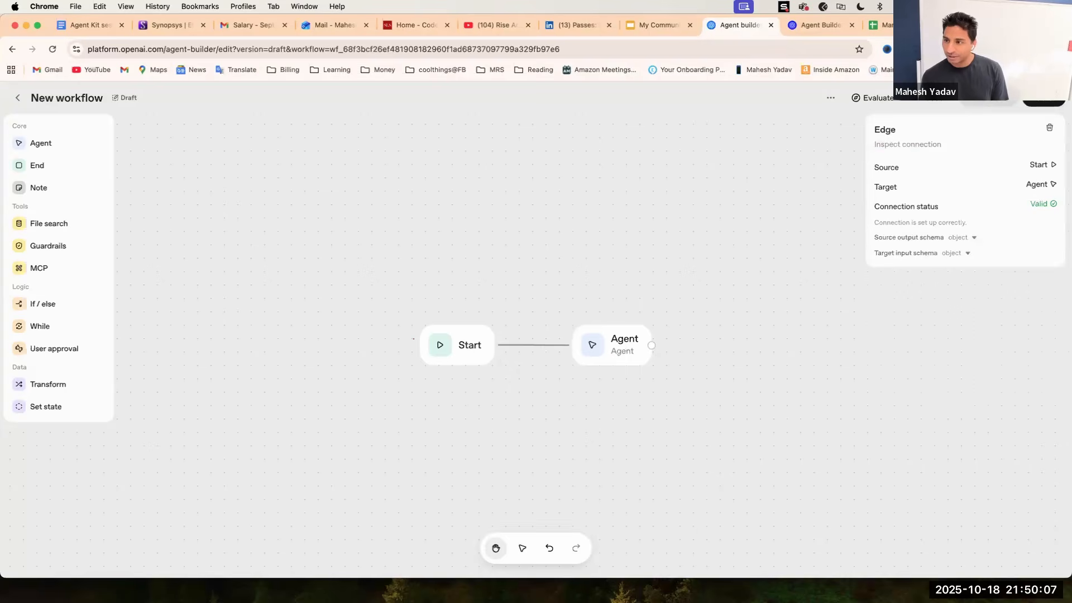
{"action": "left_click", "coordinate": [1049, 127]}
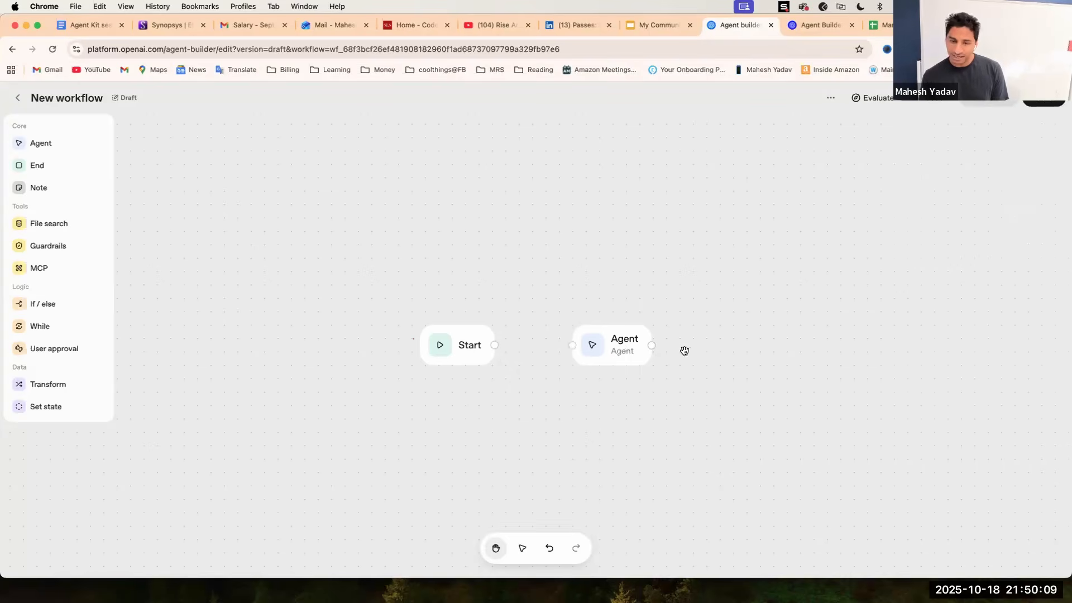
Move the agent node up and to the side, and rename it Market Research.
{"action": "left_click_drag", "start_coordinate": [628, 346], "coordinate": [708, 320]}
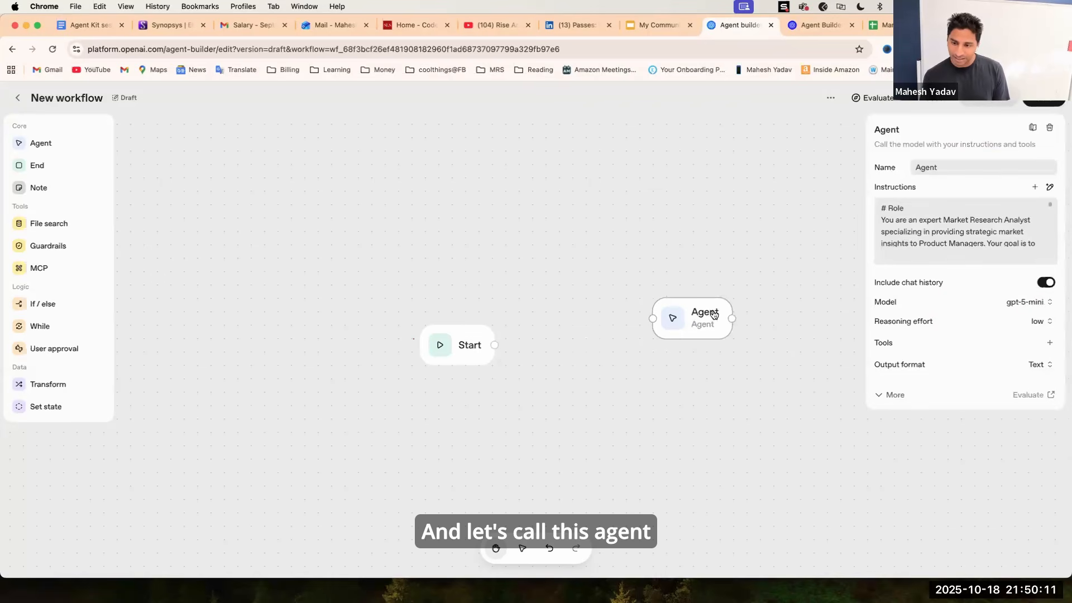
{"action": "left_click", "coordinate": [933, 166]}
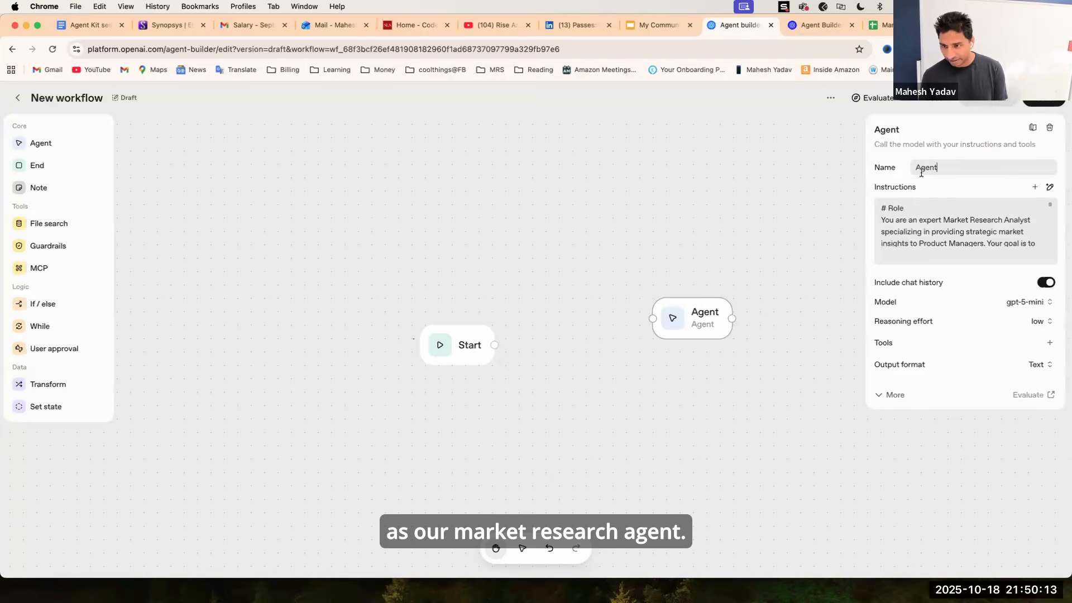
{"action": "double_click", "coordinate": [921, 170]}
{"action": "type", "text": "Mar"}
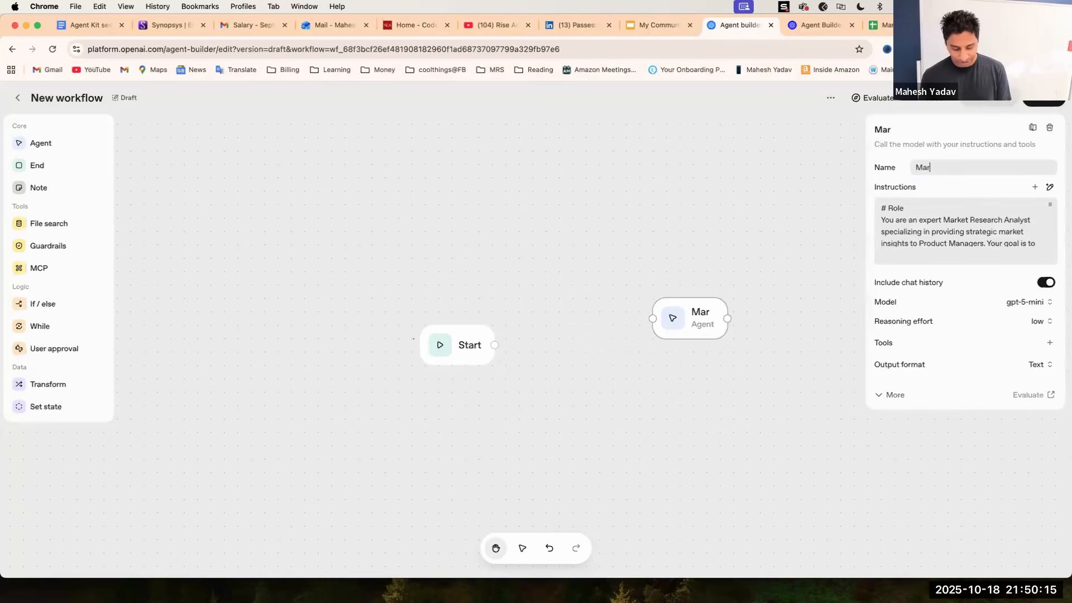
{"action": "type", "text": "ket Researc"}
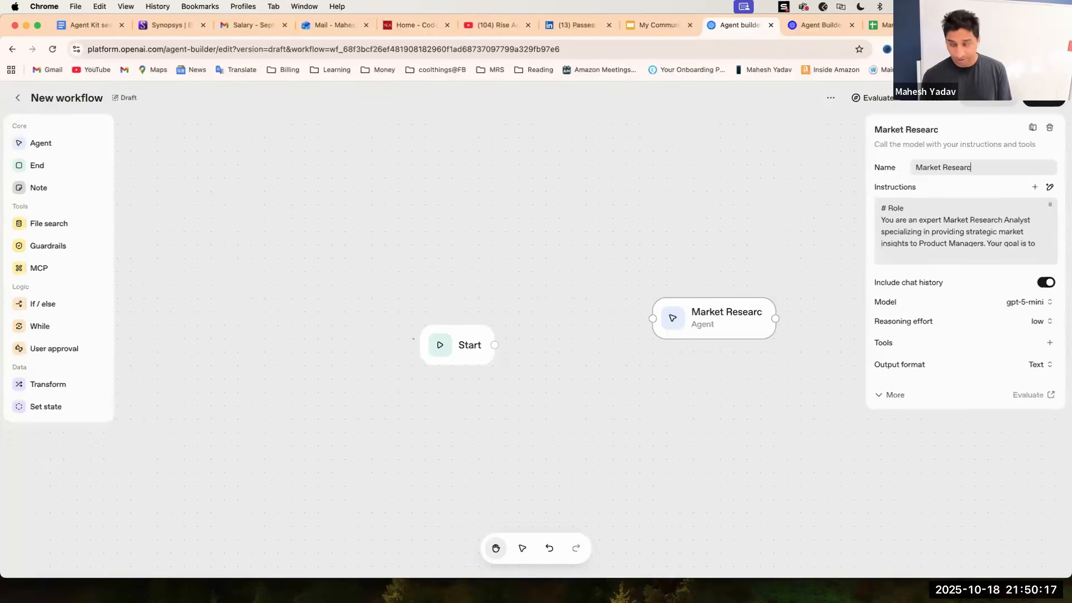
{"action": "type", "text": "h"}
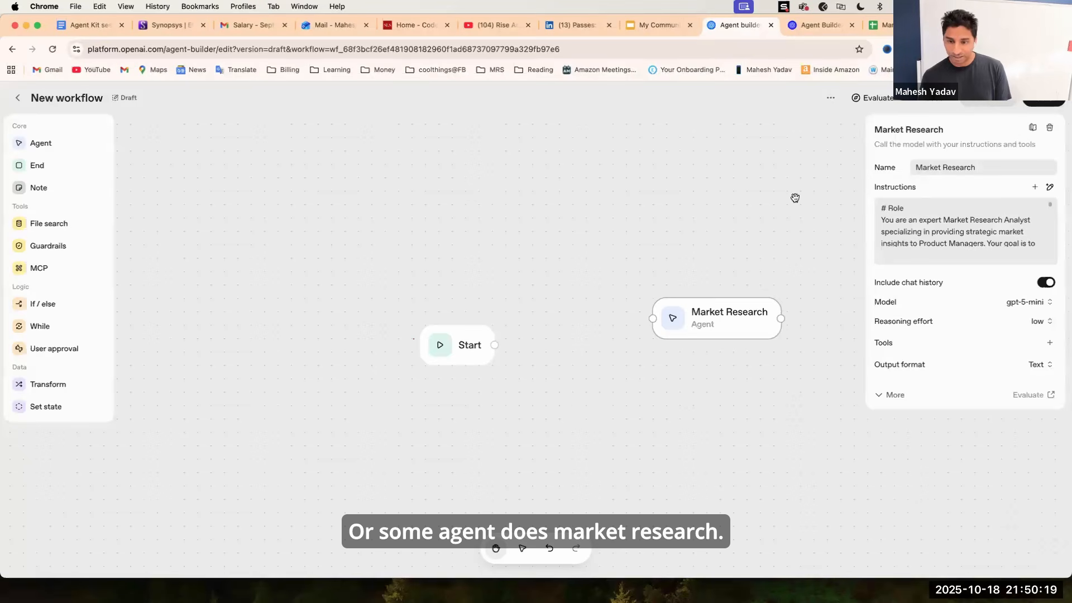
Paste a duplicate of the Market Research agent below it, naming the copy User Research.
{"action": "left_click_drag", "start_coordinate": [730, 312], "coordinate": [757, 274]}
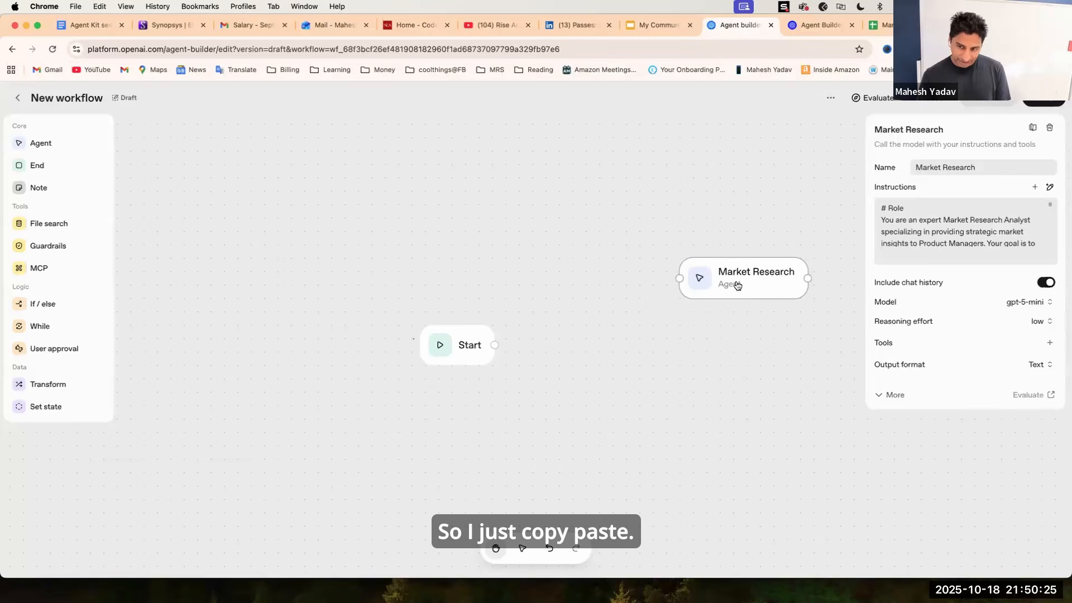
{"action": "left_click", "coordinate": [711, 371]}
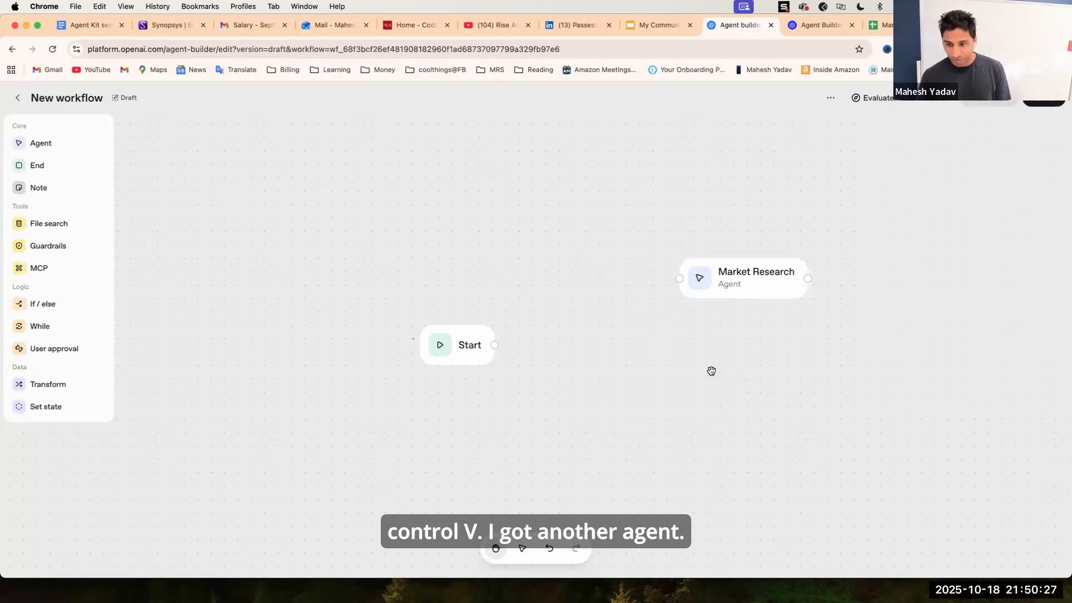
{"action": "key", "text": "ctrl+v"}
{"action": "left_click_drag", "start_coordinate": [774, 334], "coordinate": [758, 399]}
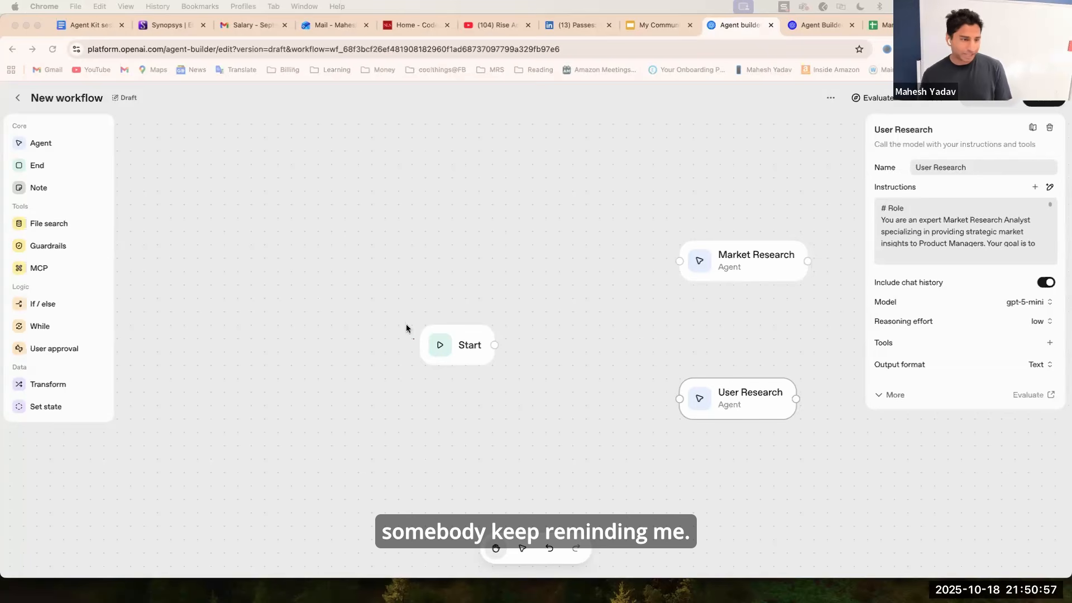
Add a new Agent node next to Start, reposition both, and name it Orchestration Agent.
{"action": "left_click", "coordinate": [40, 143]}
{"action": "left_click_drag", "start_coordinate": [40, 143], "coordinate": [597, 349]}
{"action": "left_click_drag", "start_coordinate": [455, 354], "coordinate": [299, 328]}
{"action": "left_click_drag", "start_coordinate": [638, 371], "coordinate": [498, 328]}
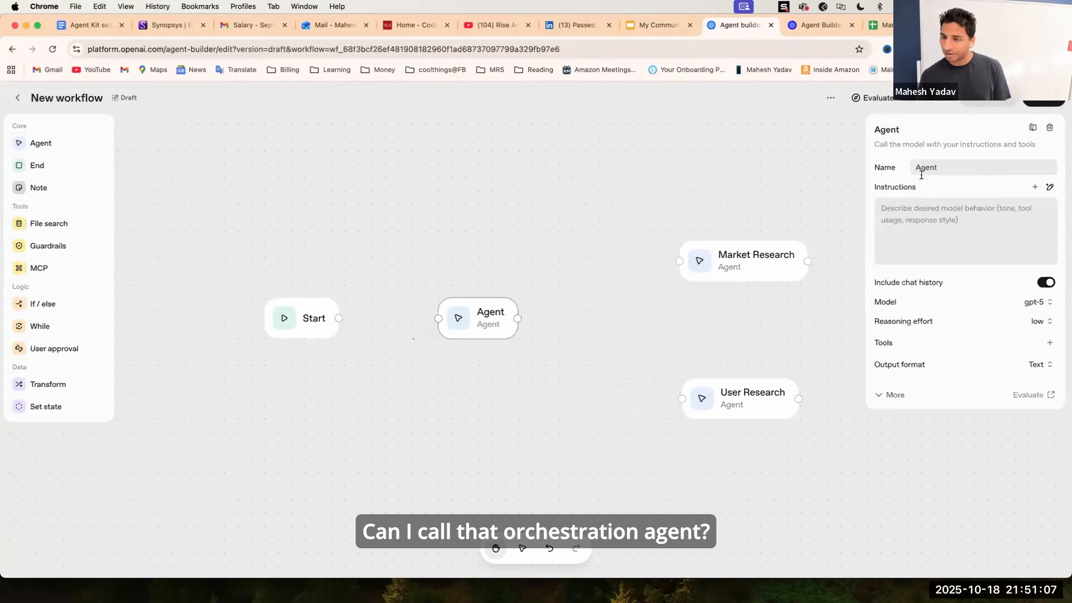
{"action": "type", "text": "Orchestration"}
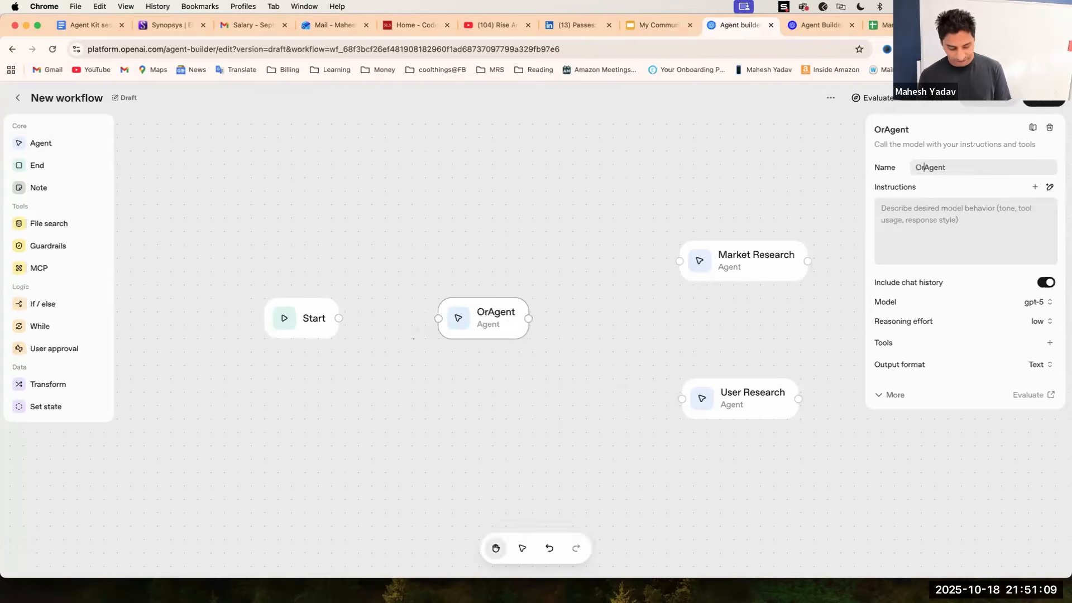
Paste a Query Routing Orchestrator role prompt into the Orchestration Agent's instructions and read through it.
{"action": "left_click", "coordinate": [948, 223]}
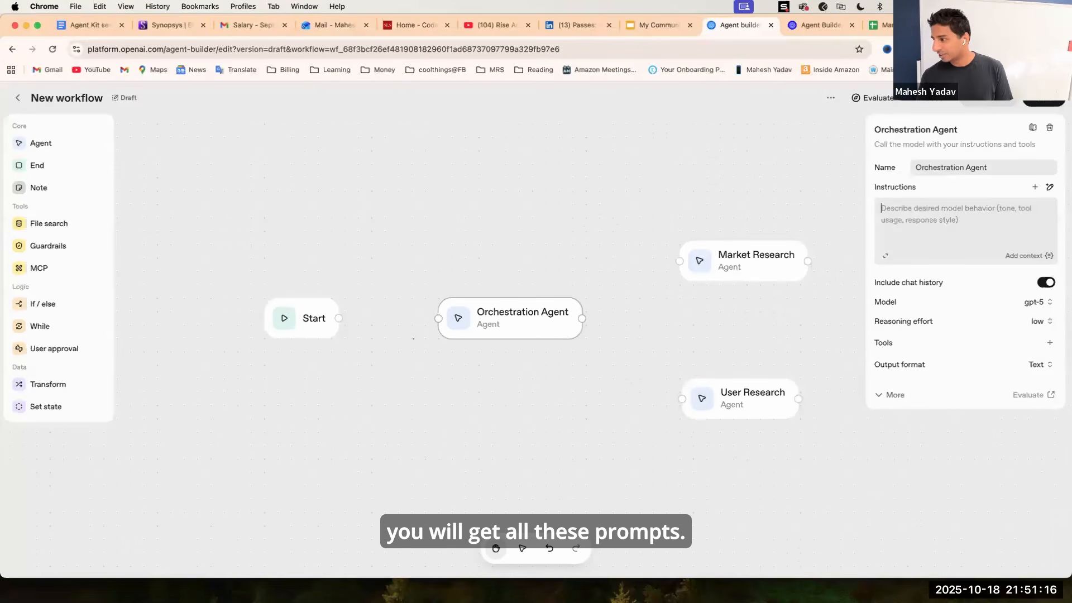
{"action": "key", "text": "super+v"}
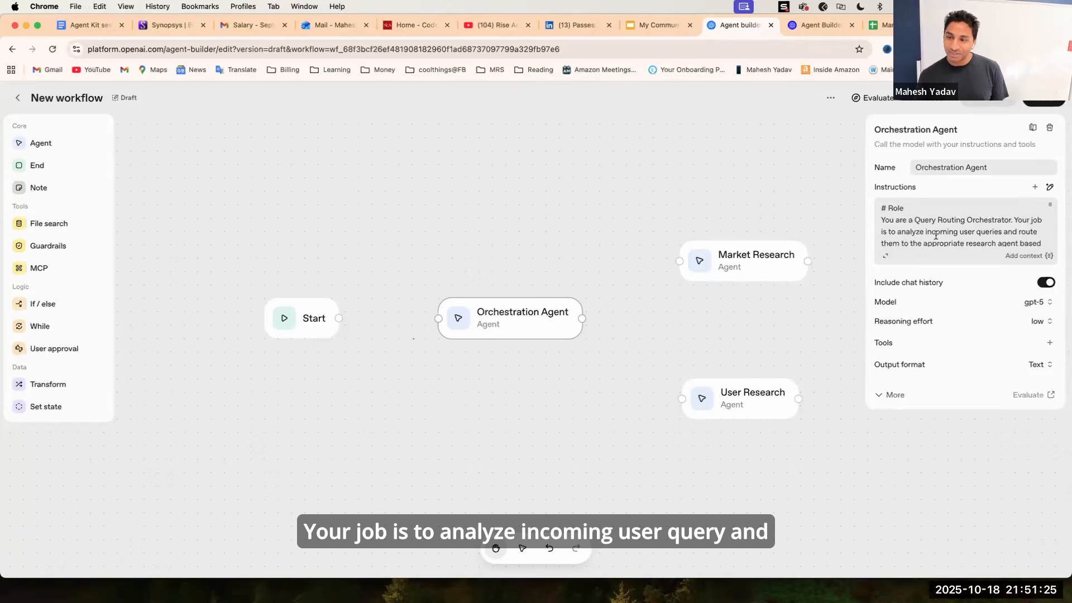
{"action": "scroll", "coordinate": [983, 233], "scroll_direction": "down", "scroll_amount": 3}
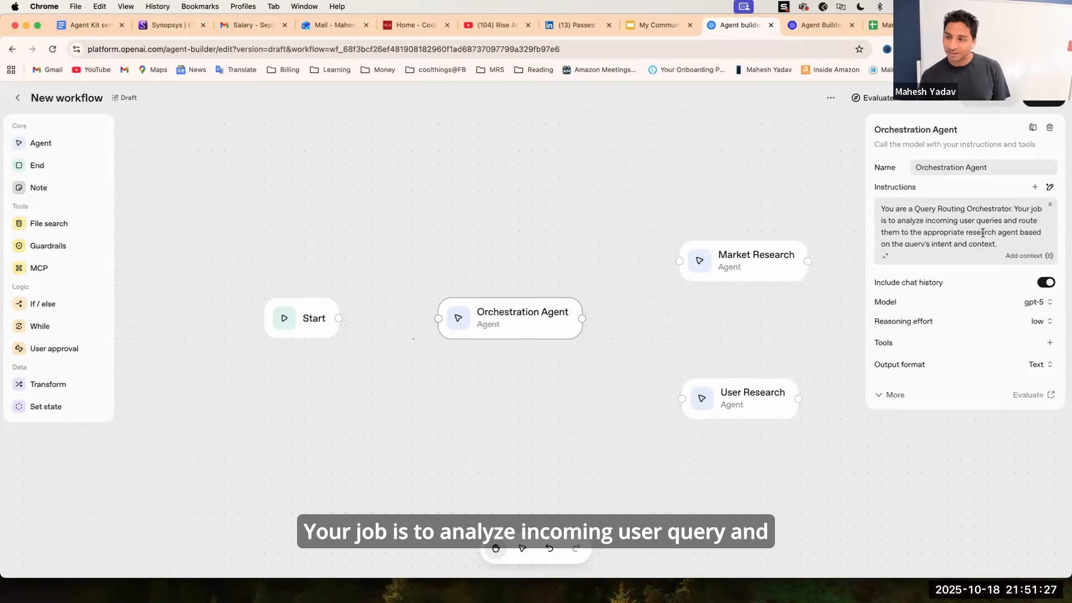
{"action": "scroll", "coordinate": [982, 232], "scroll_direction": "up", "scroll_amount": 2}
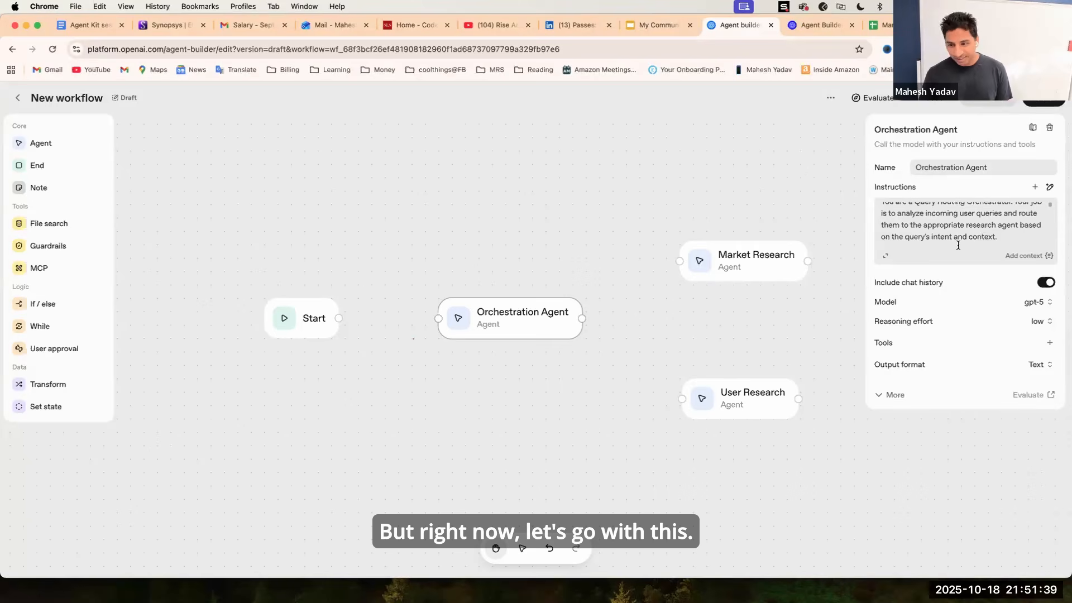
{"action": "scroll", "coordinate": [957, 245], "scroll_direction": "down", "scroll_amount": 10}
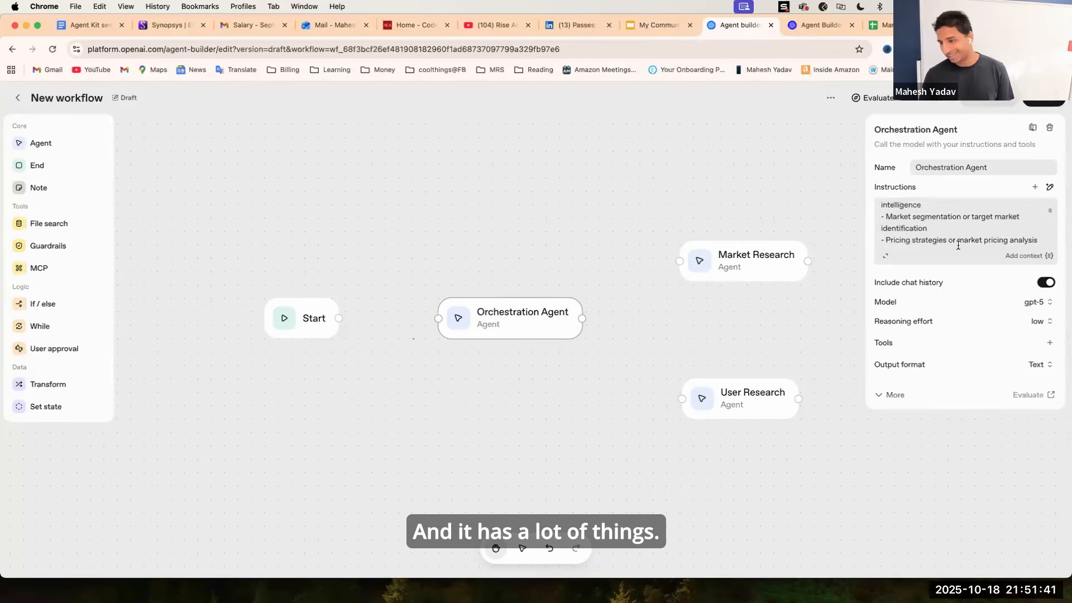
{"action": "scroll", "coordinate": [957, 243], "scroll_direction": "down", "scroll_amount": 5}
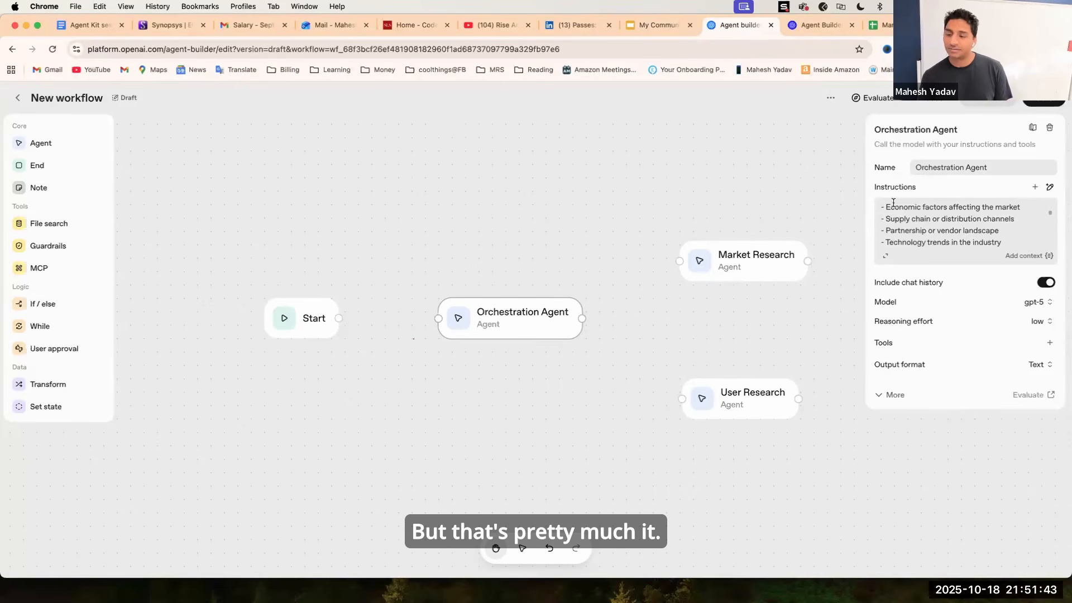
Connect the Orchestration Agent to the Market Research agent and connect Start to the Orchestration Agent.
{"action": "left_click", "coordinate": [619, 295]}
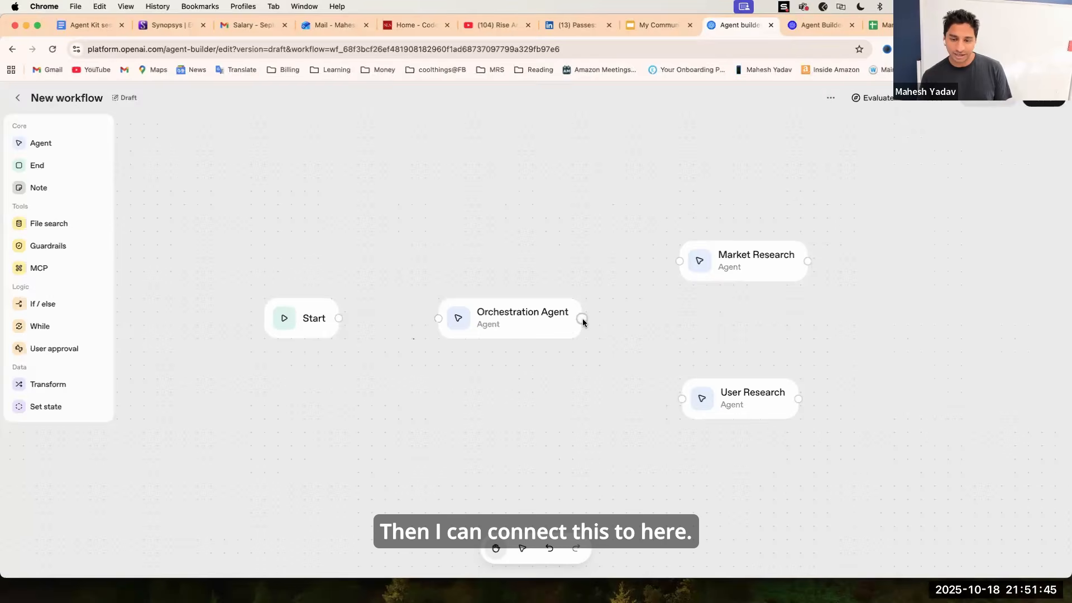
{"action": "left_click_drag", "start_coordinate": [648, 275], "coordinate": [654, 272]}
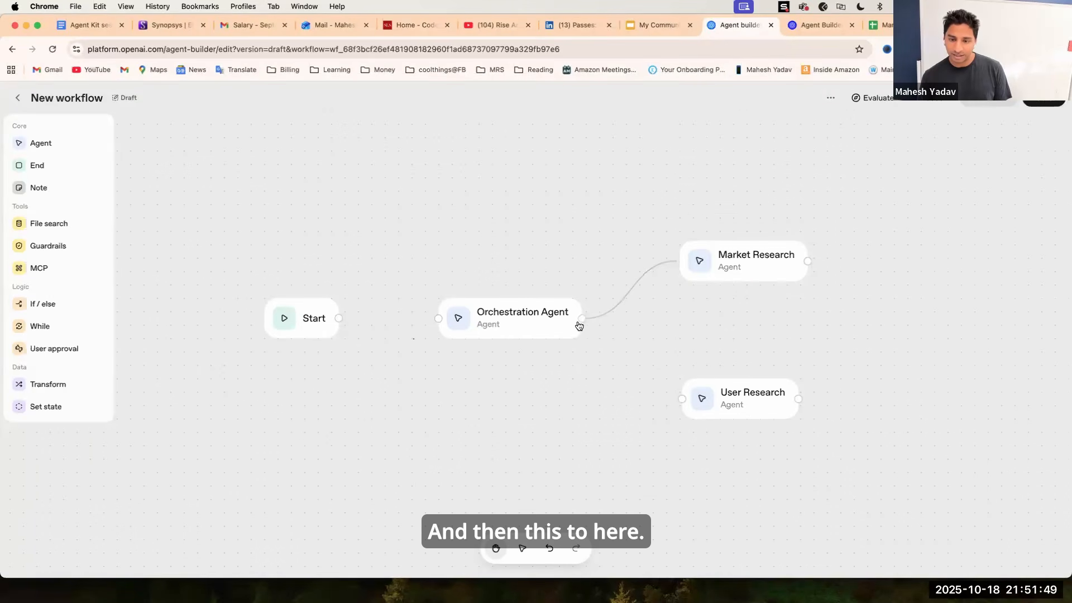
{"action": "left_click_drag", "start_coordinate": [585, 323], "coordinate": [660, 380]}
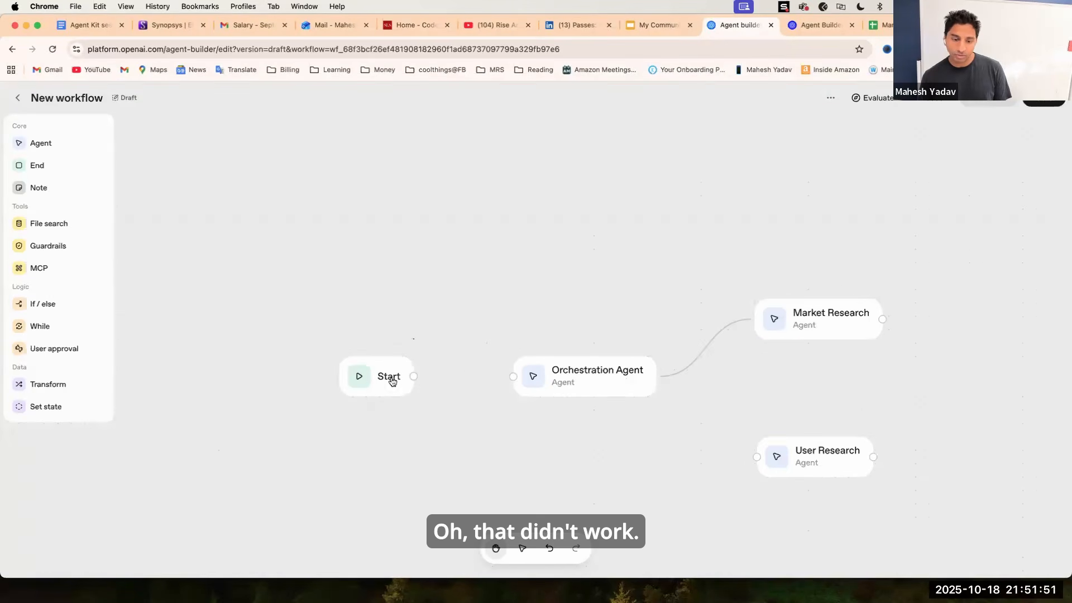
{"action": "left_click_drag", "start_coordinate": [414, 376], "coordinate": [634, 387]}
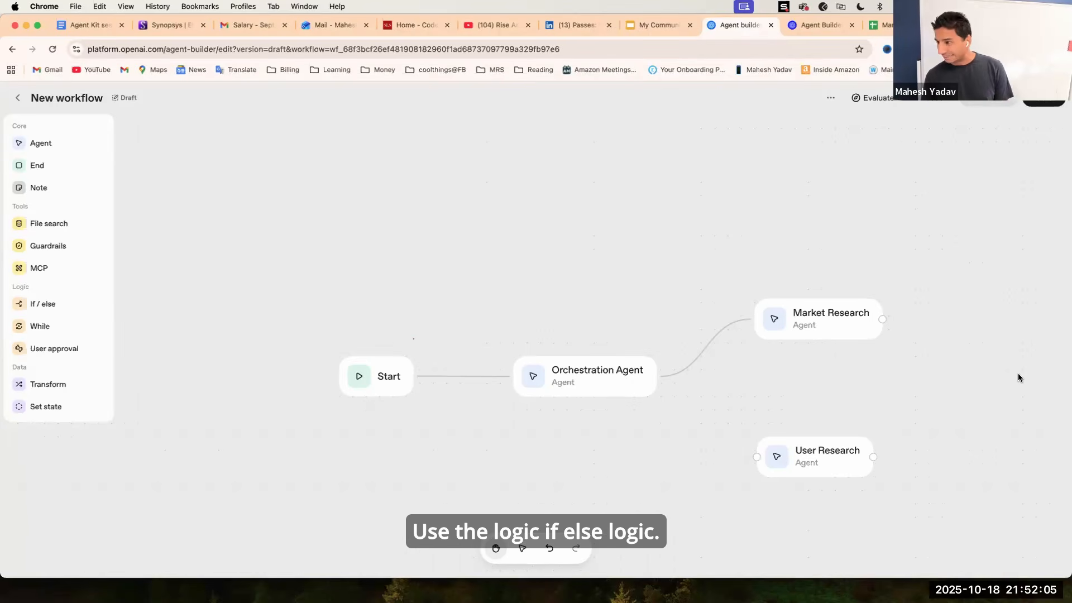
Delete the Orchestration Agent's link to Market Research, drop an If / else node after it, and move User Research aside.
{"action": "left_click", "coordinate": [722, 332]}
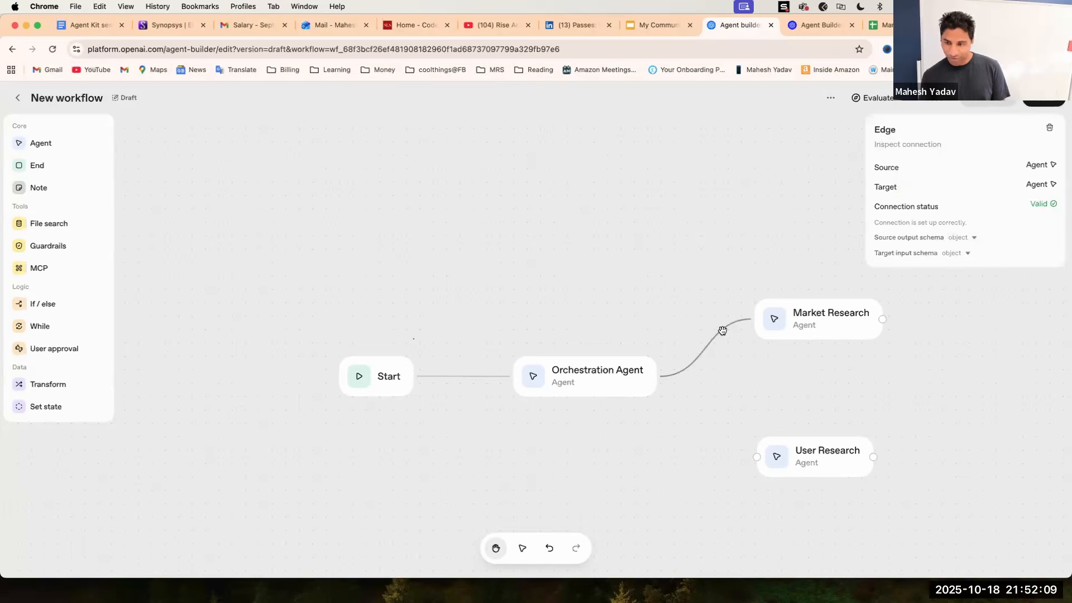
{"action": "key", "text": "BackSpace"}
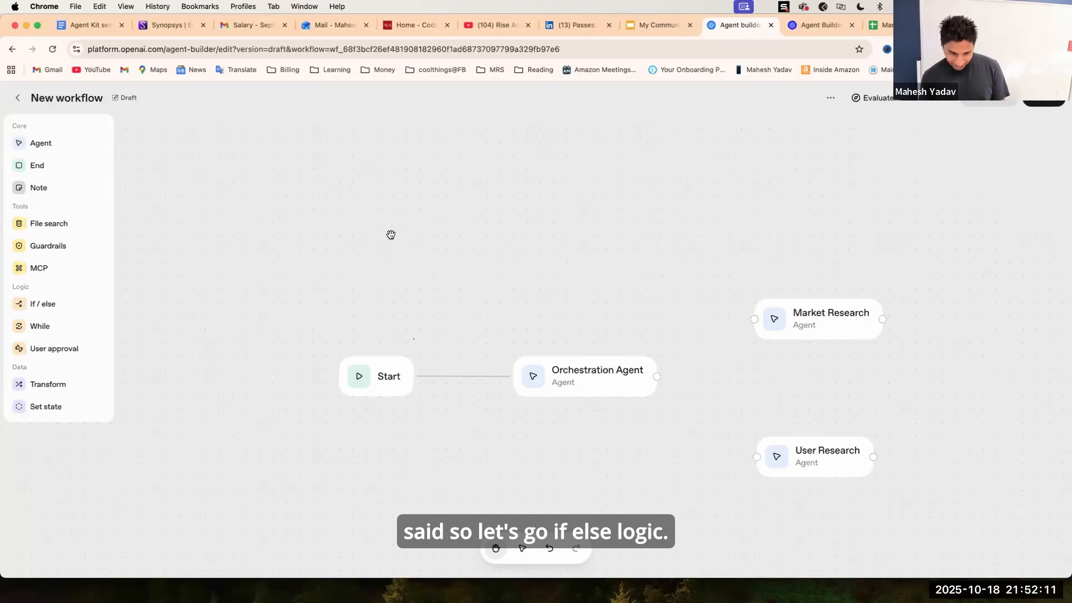
{"action": "left_click_drag", "start_coordinate": [40, 304], "coordinate": [746, 376]}
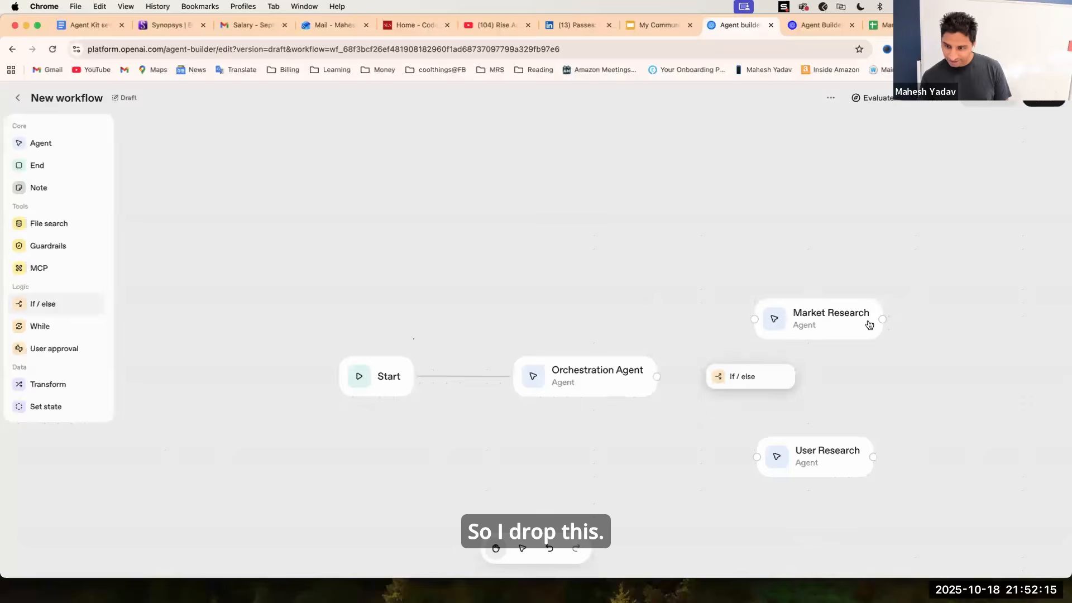
{"action": "left_click", "coordinate": [868, 323]}
{"action": "left_click_drag", "start_coordinate": [850, 487], "coordinate": [999, 476]}
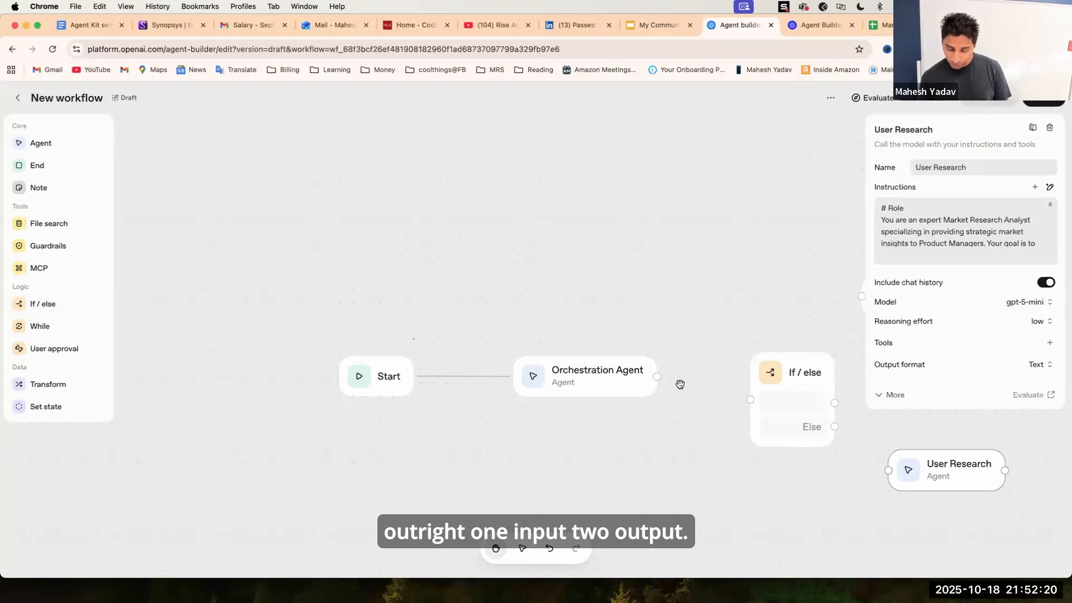
Connect the Orchestration Agent to the If / else node and open the If / else node's settings.
{"action": "scroll", "coordinate": [720, 397], "scroll_direction": "left", "scroll_amount": 3}
{"action": "scroll", "coordinate": [682, 389], "scroll_direction": "right", "scroll_amount": 5}
{"action": "scroll", "coordinate": [682, 389], "scroll_direction": "down", "scroll_amount": 2}
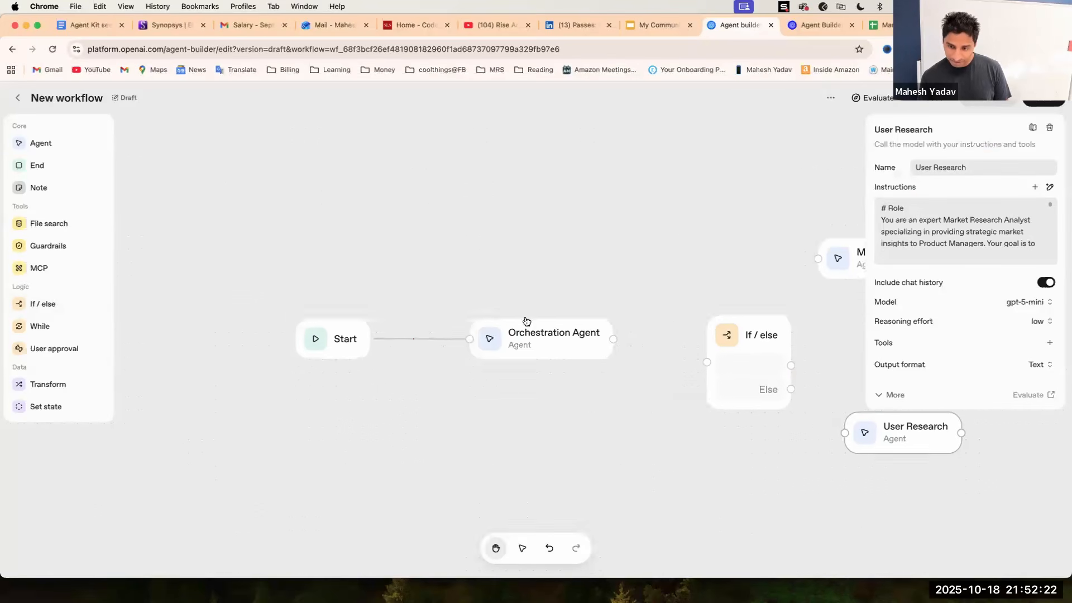
{"action": "left_click", "coordinate": [560, 339]}
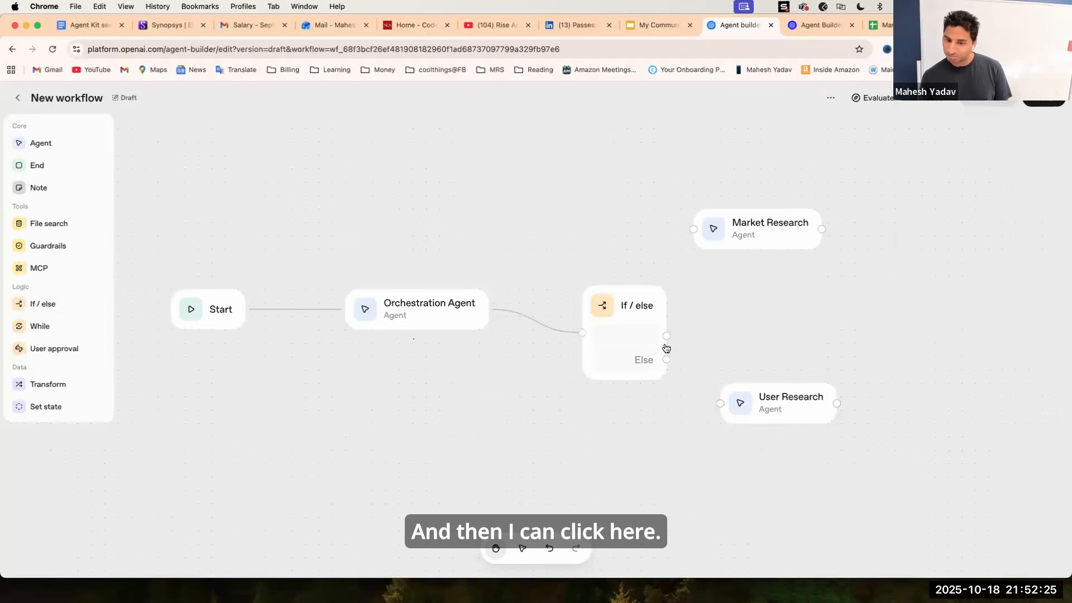
{"action": "left_click", "coordinate": [640, 339]}
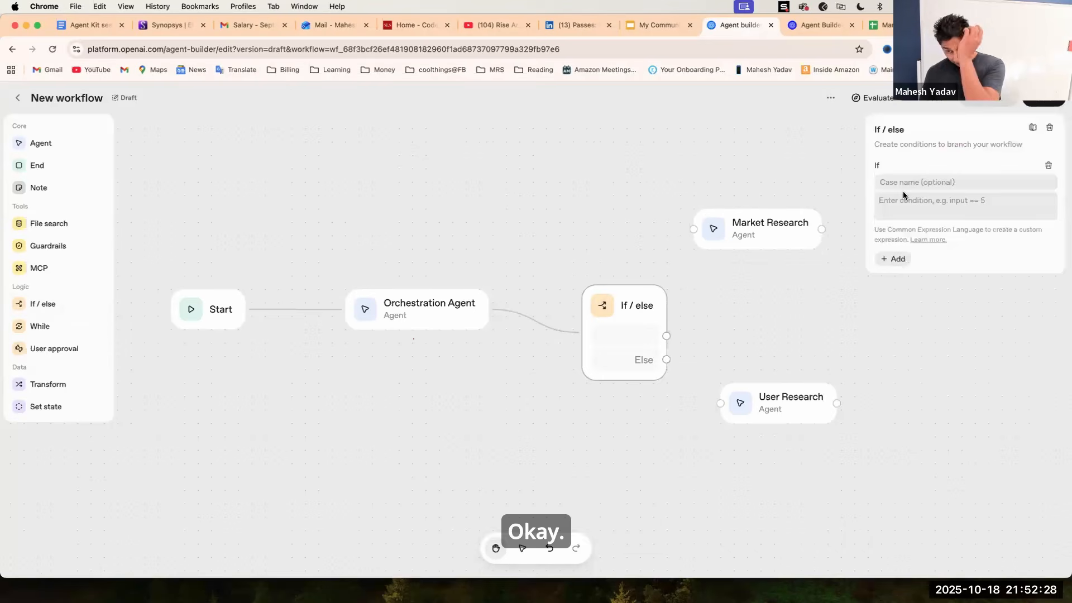
Set the If / else condition to input.output_text == "user_research" using the Orchestration Agent's output_text.
{"action": "left_click", "coordinate": [903, 202]}
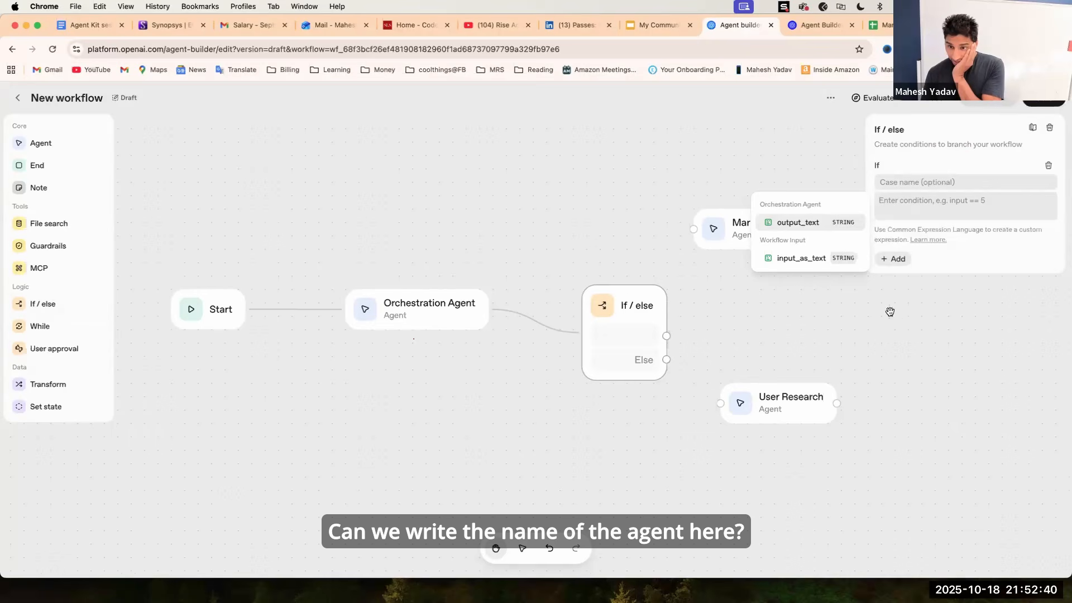
{"action": "left_click", "coordinate": [797, 223]}
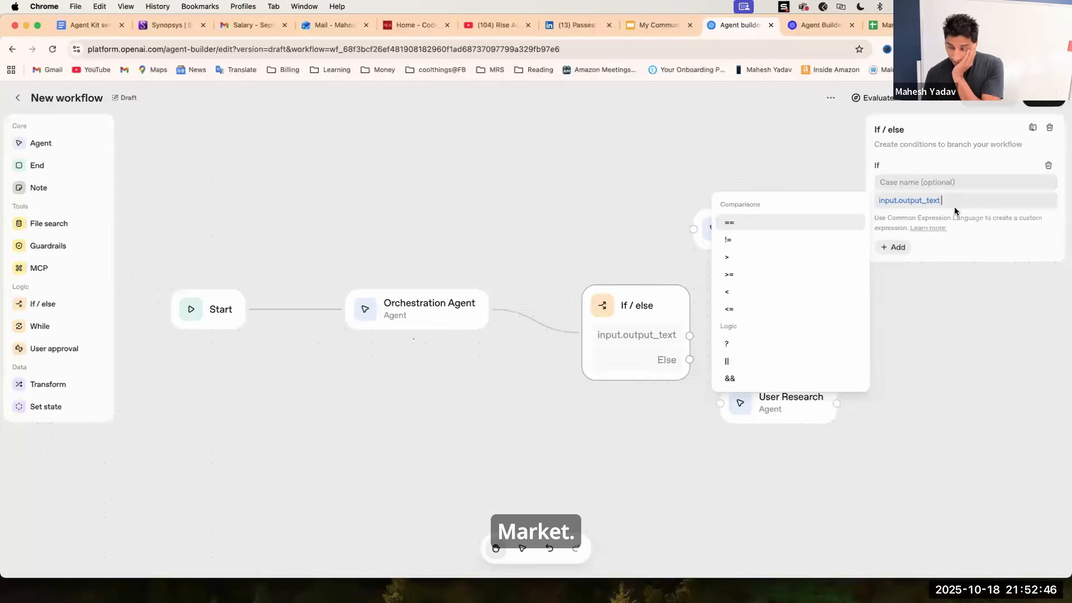
{"action": "type", "text": "=="}
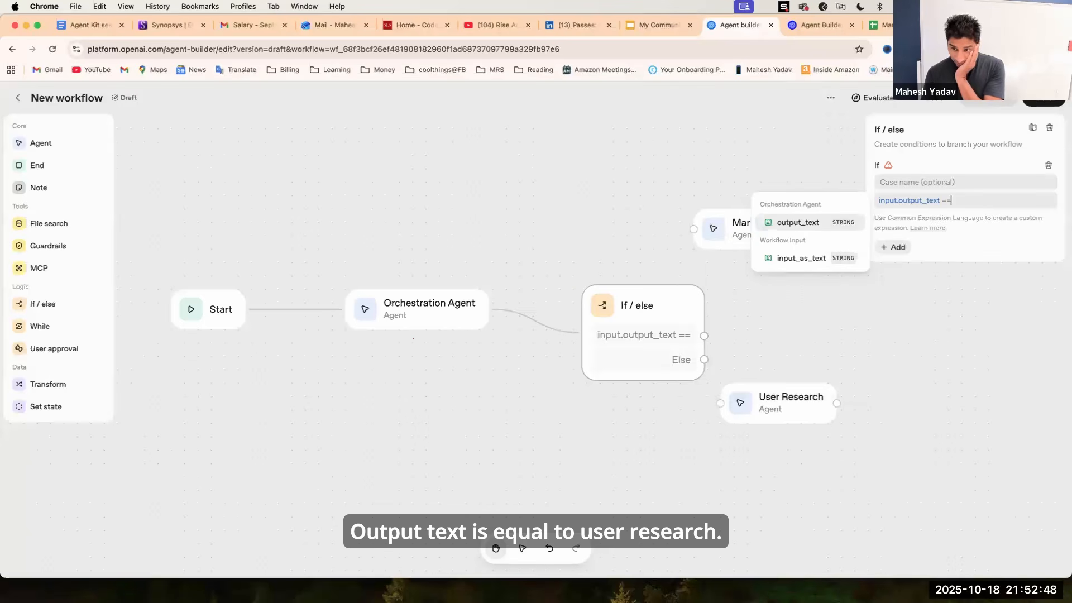
{"action": "type", "text": "\"use"}
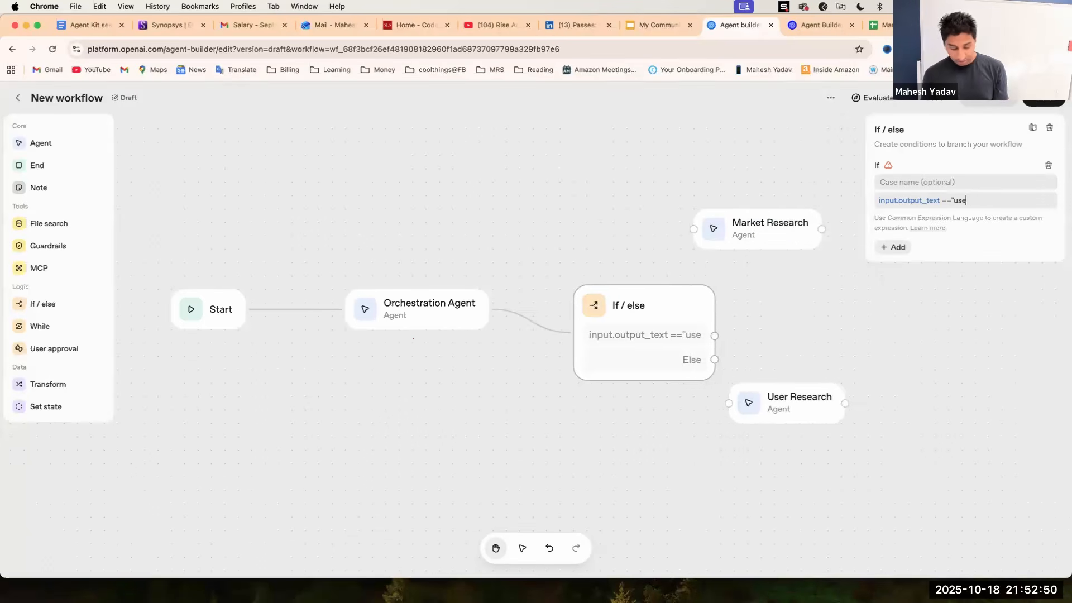
{"action": "type", "text": "r_research"}
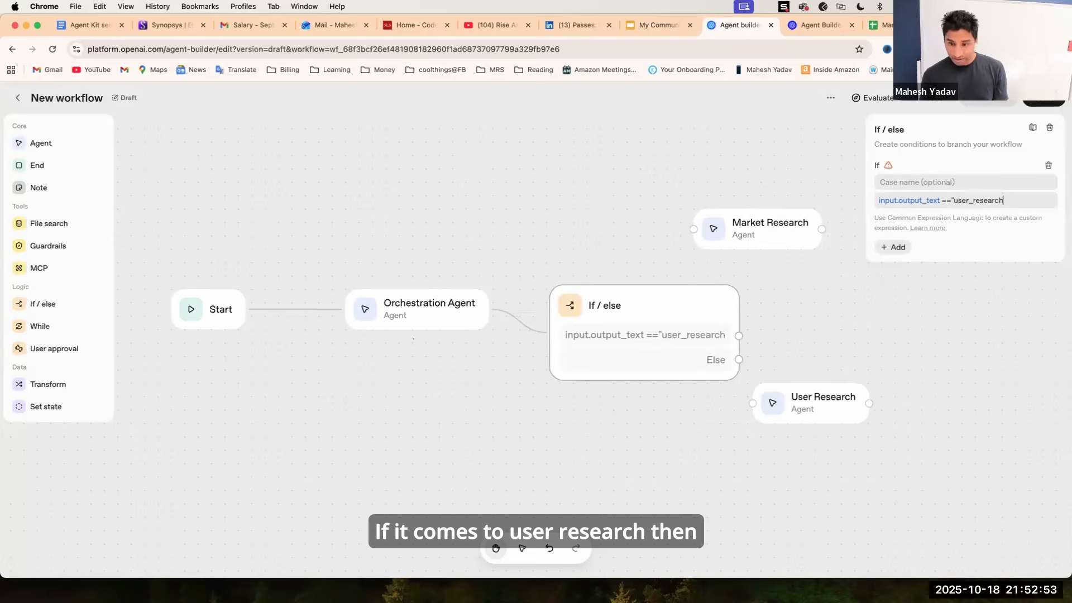
{"action": "type", "text": "\""}
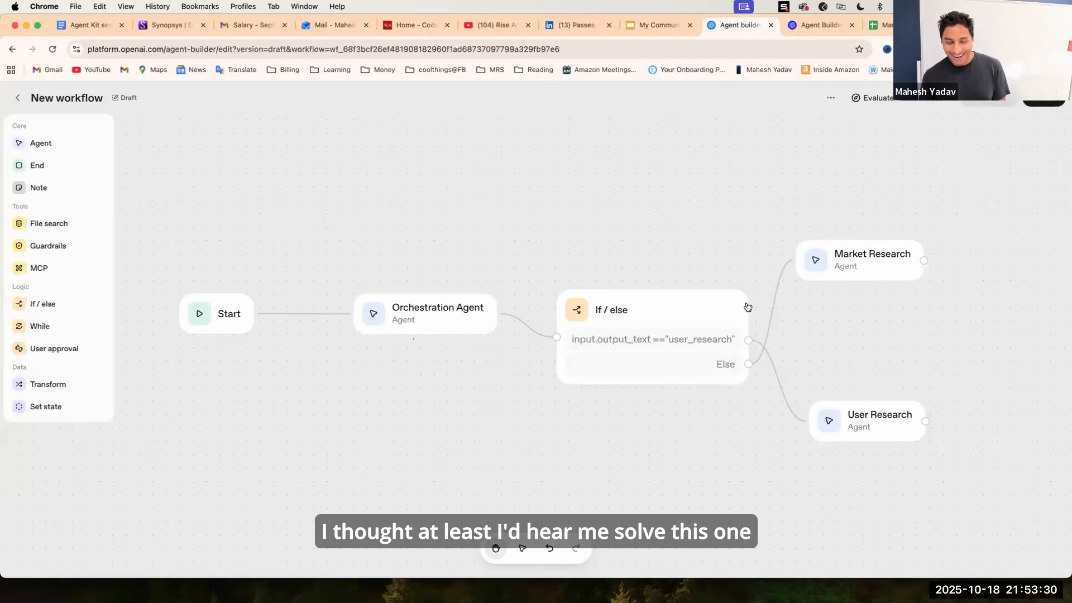
Review the If / else and User Research node settings and nudge the Market Research and User Research nodes upward.
{"action": "left_click", "coordinate": [719, 293]}
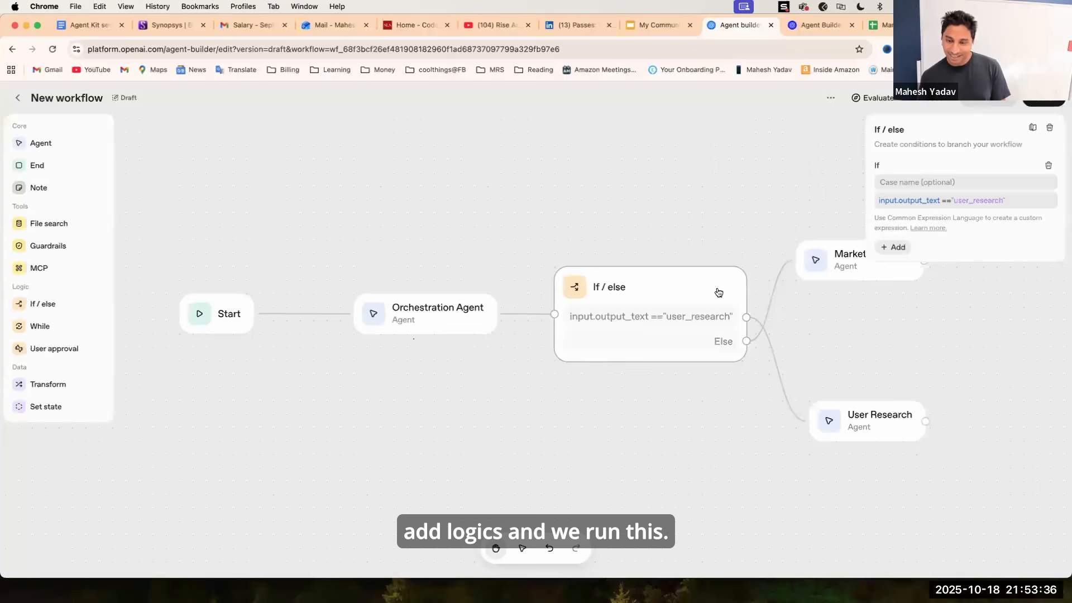
{"action": "left_click", "coordinate": [869, 427]}
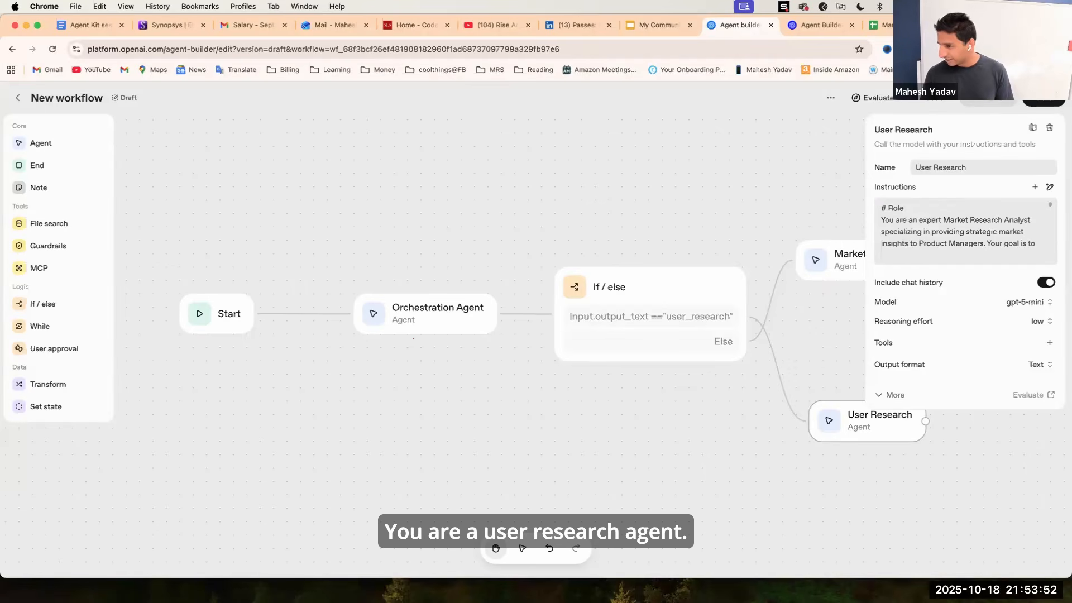
{"action": "left_click_drag", "start_coordinate": [834, 259], "coordinate": [843, 232]}
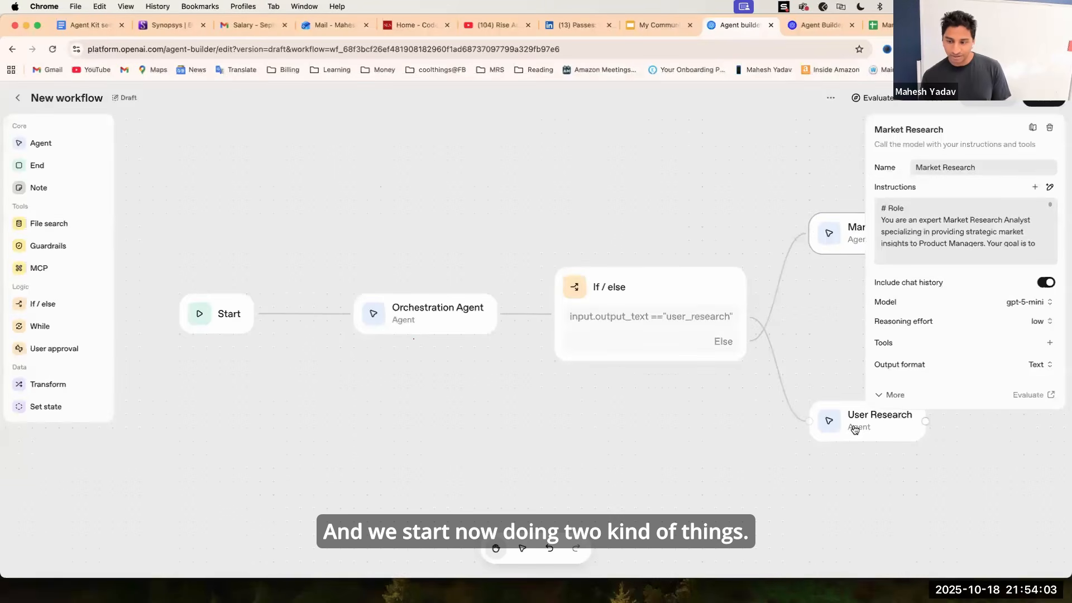
{"action": "left_click_drag", "start_coordinate": [854, 425], "coordinate": [854, 412]}
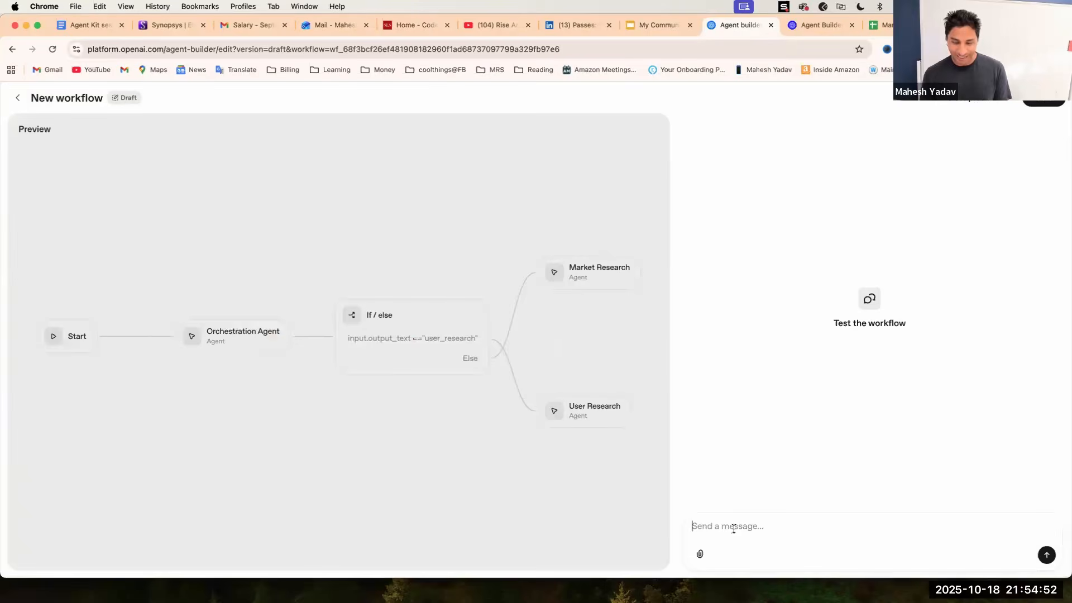
Begin entering a test message in the workflow preview chat.
{"action": "type", "text": "do"}
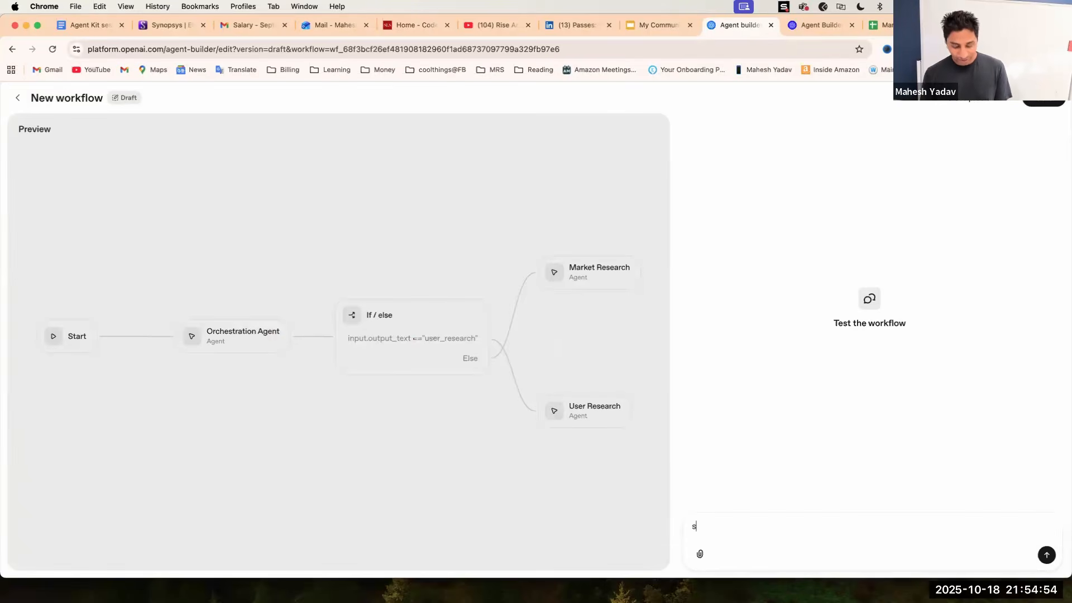
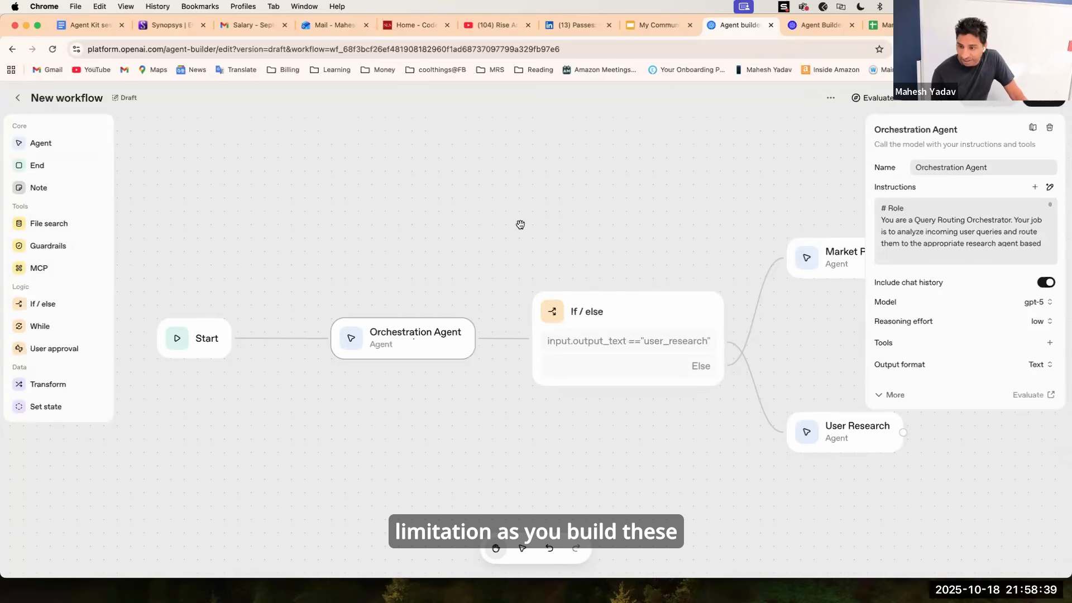
Open the Market Research agent's settings and reposition the Market Research and User Research nodes closer together.
{"action": "left_click", "coordinate": [752, 246]}
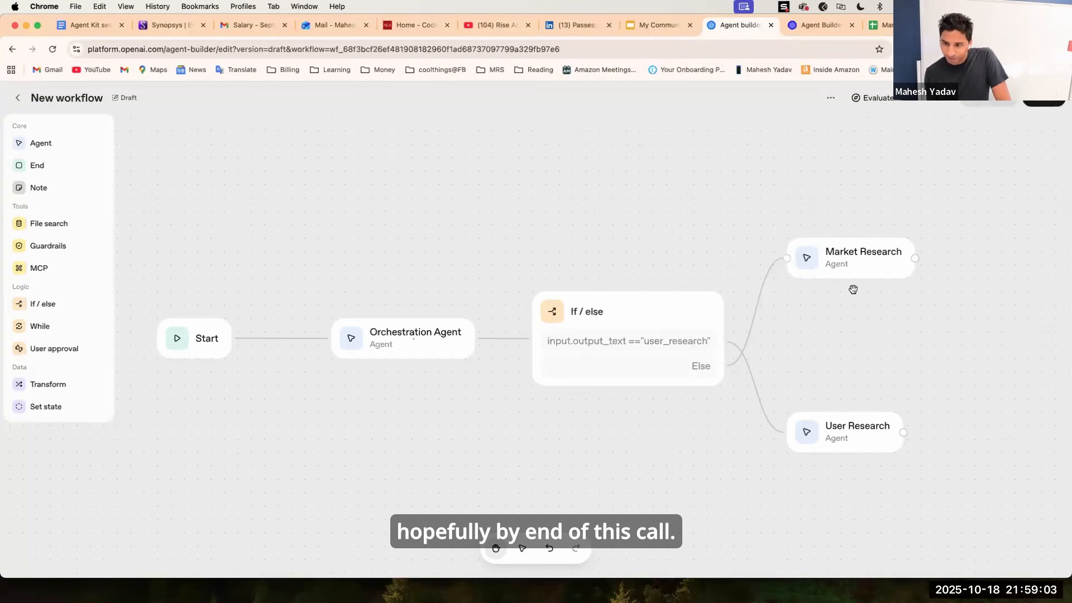
{"action": "left_click", "coordinate": [831, 269]}
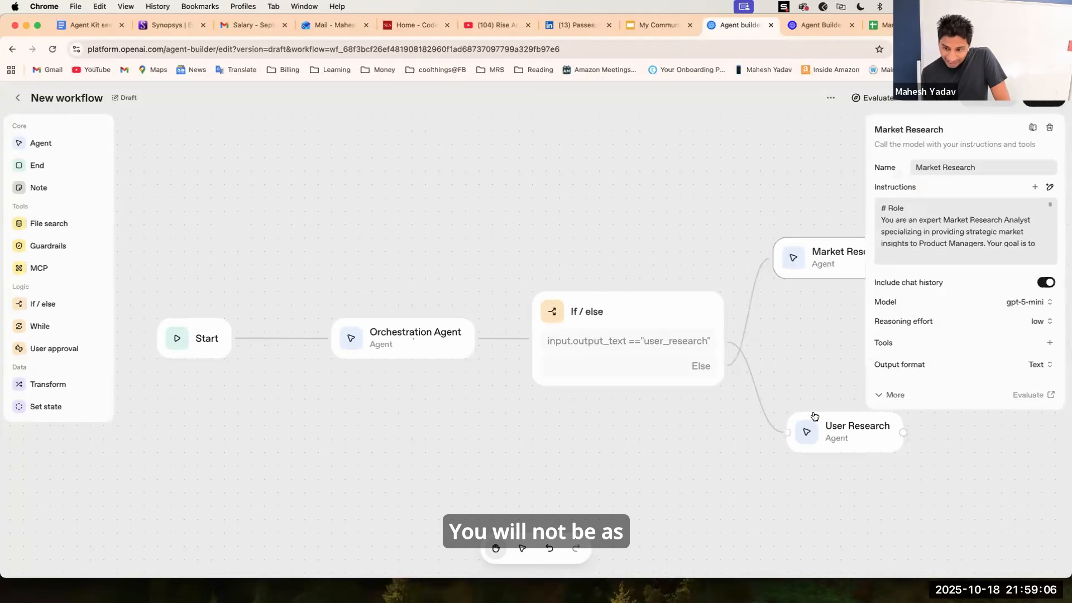
{"action": "left_click_drag", "start_coordinate": [813, 427], "coordinate": [810, 400]}
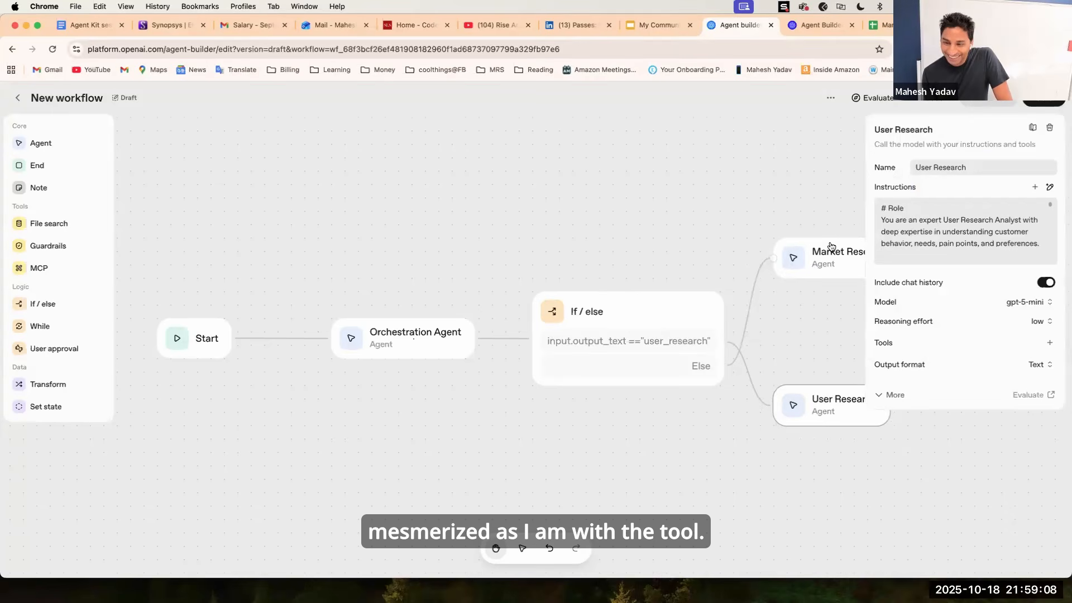
{"action": "left_click_drag", "start_coordinate": [826, 263], "coordinate": [824, 284]}
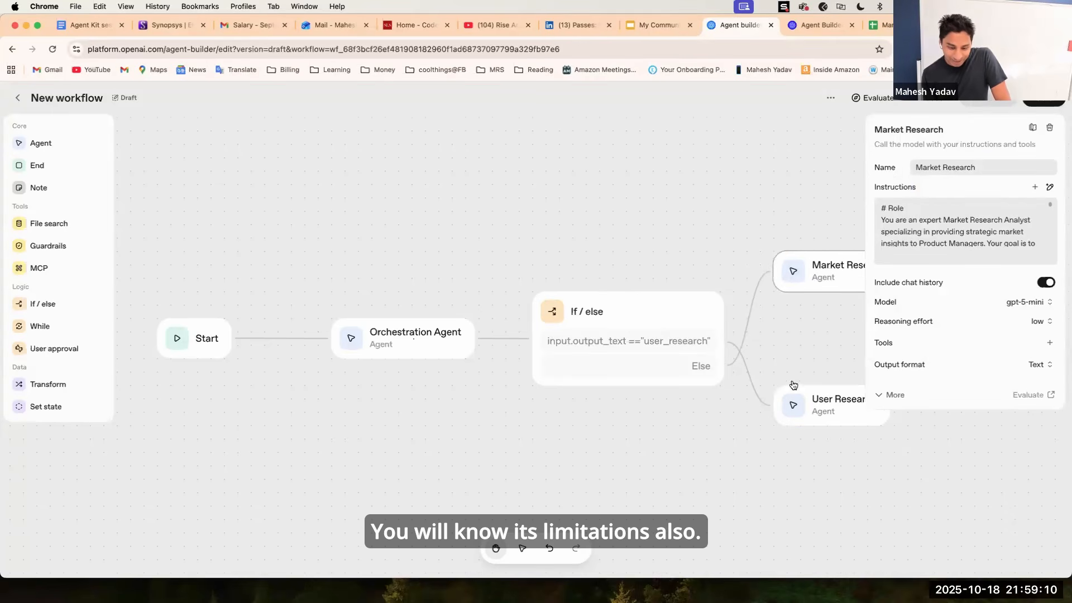
{"action": "left_click", "coordinate": [713, 257]}
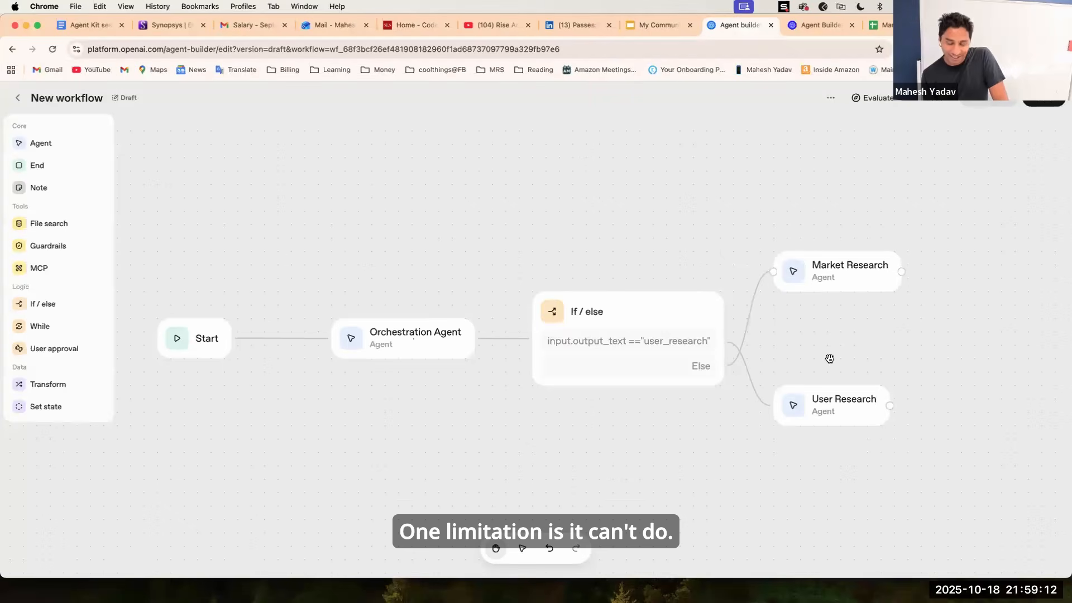
{"action": "scroll", "coordinate": [810, 343], "scroll_direction": "down", "scroll_amount": 6}
{"action": "scroll", "coordinate": [810, 343], "scroll_direction": "up", "scroll_amount": 5}
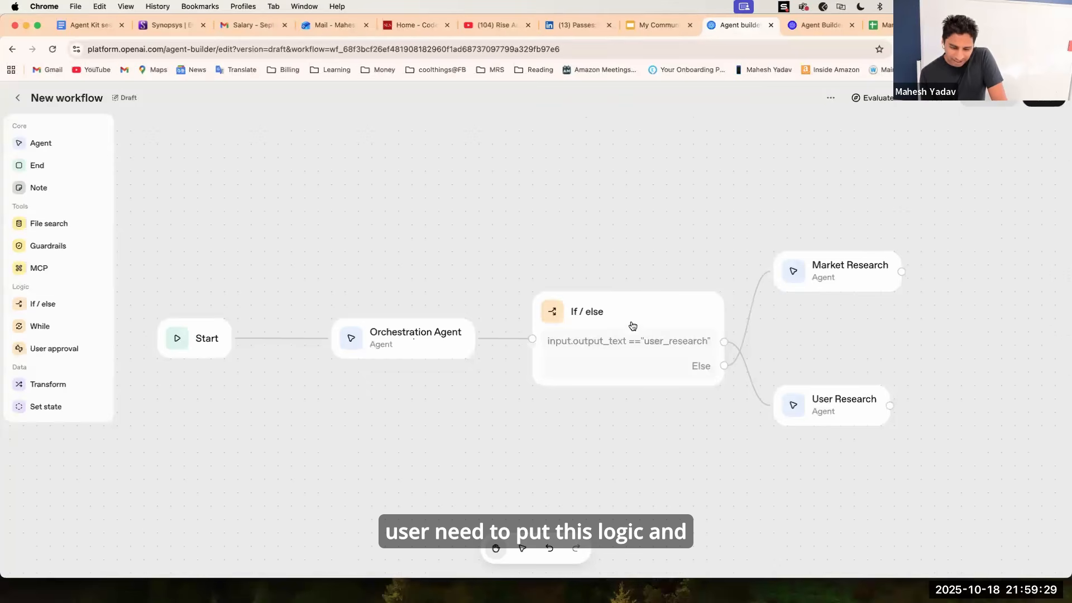
{"action": "left_click", "coordinate": [664, 340]}
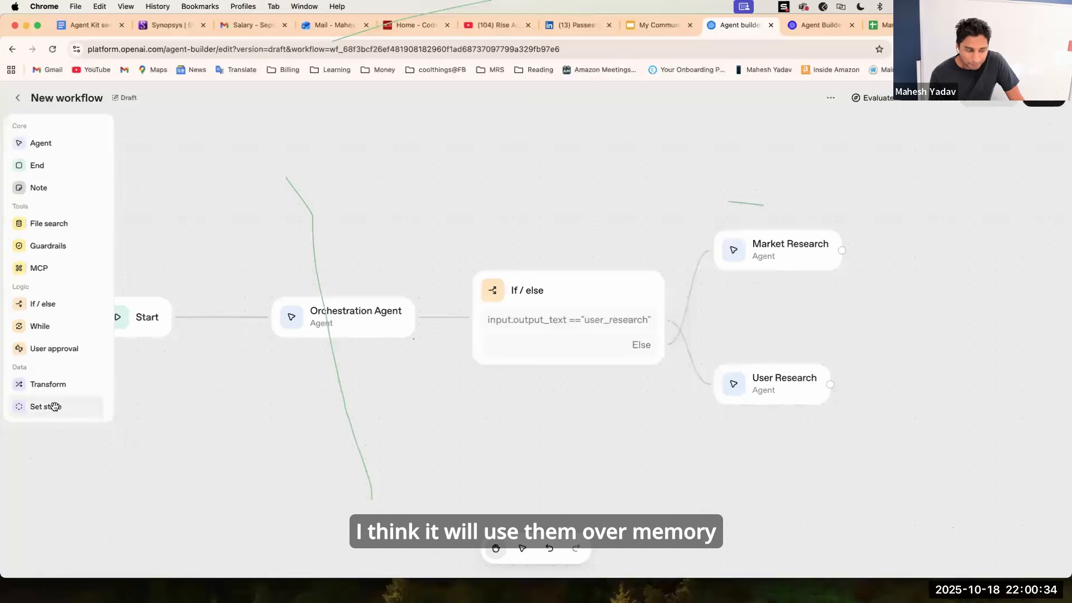
Add a Set state node after the research agents and connect both Market Research and User Research outputs to it.
{"action": "left_click_drag", "start_coordinate": [55, 408], "coordinate": [951, 326]}
{"action": "left_click_drag", "start_coordinate": [844, 193], "coordinate": [574, 182]}
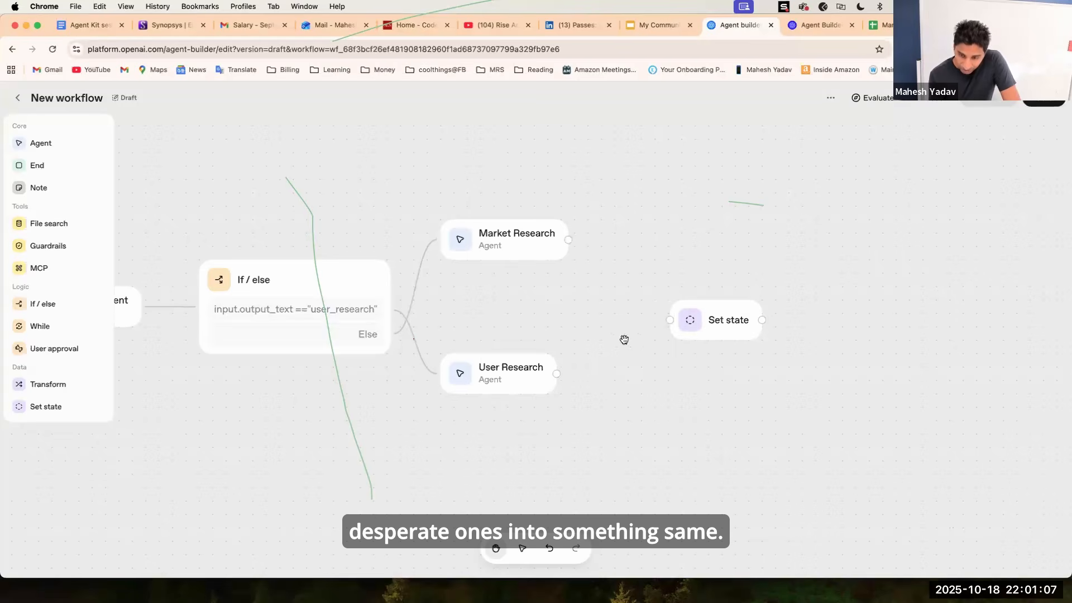
{"action": "left_click_drag", "start_coordinate": [570, 242], "coordinate": [554, 213]}
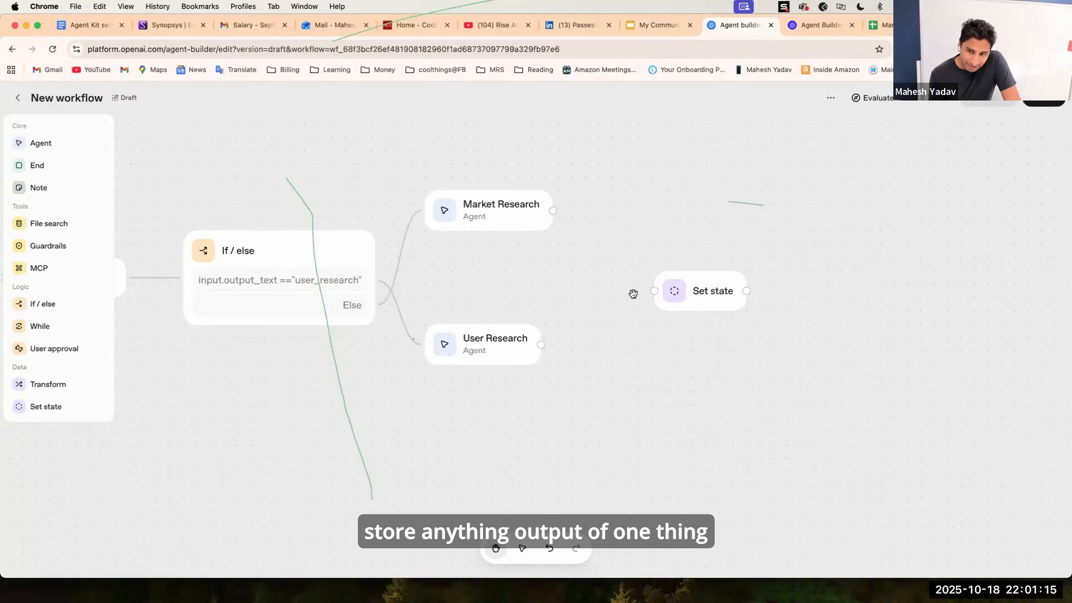
{"action": "left_click", "coordinate": [546, 219]}
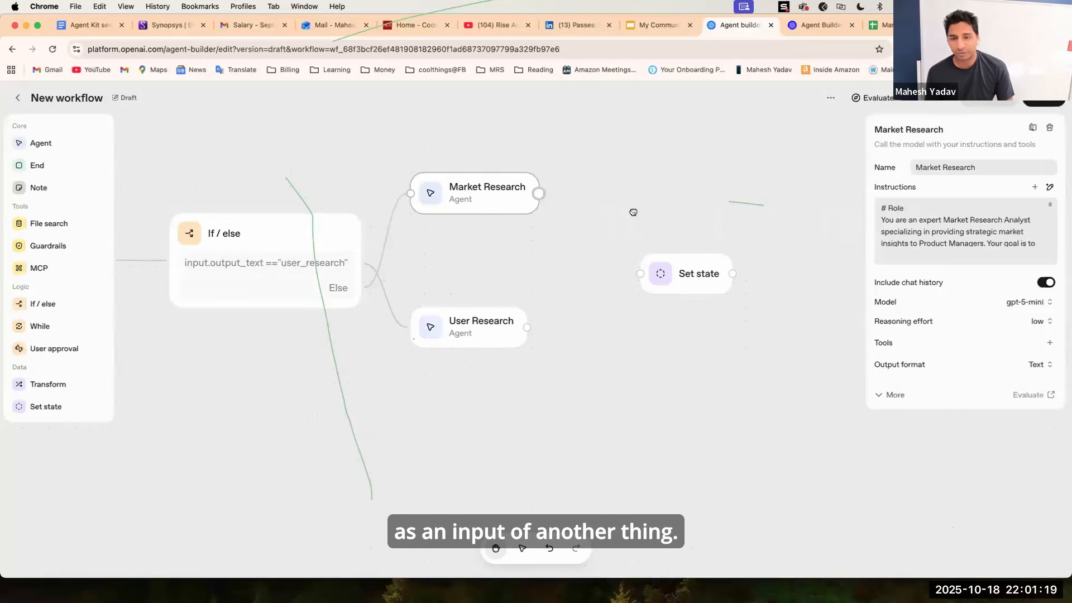
{"action": "left_click", "coordinate": [548, 207]}
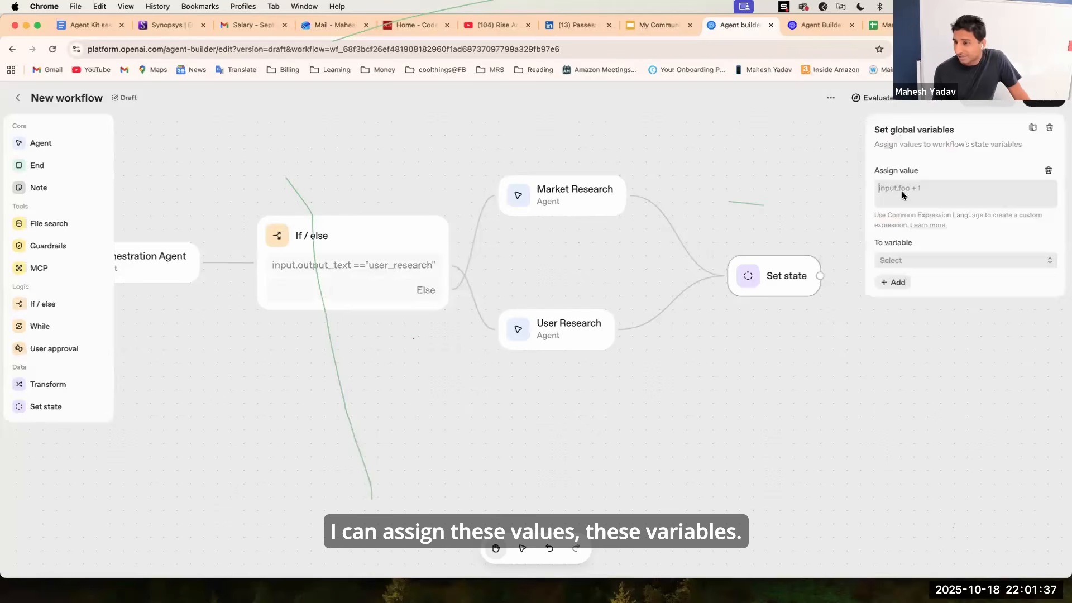
Try assigning the value research_data to a new string variable in the Set state node.
{"action": "left_click", "coordinate": [929, 263]}
{"action": "left_click", "coordinate": [929, 262]}
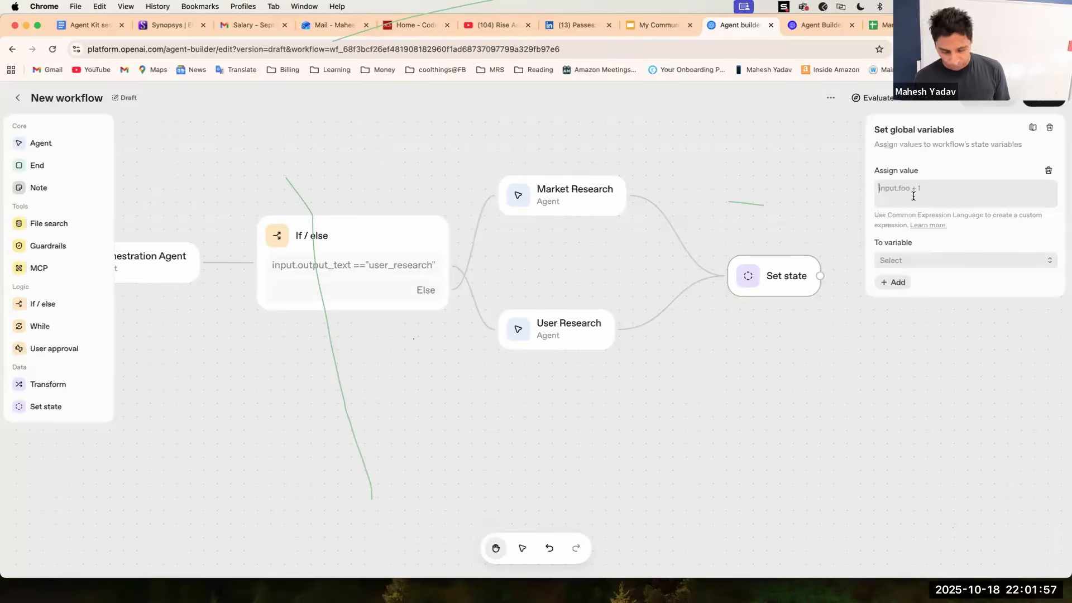
{"action": "type", "text": "research"}
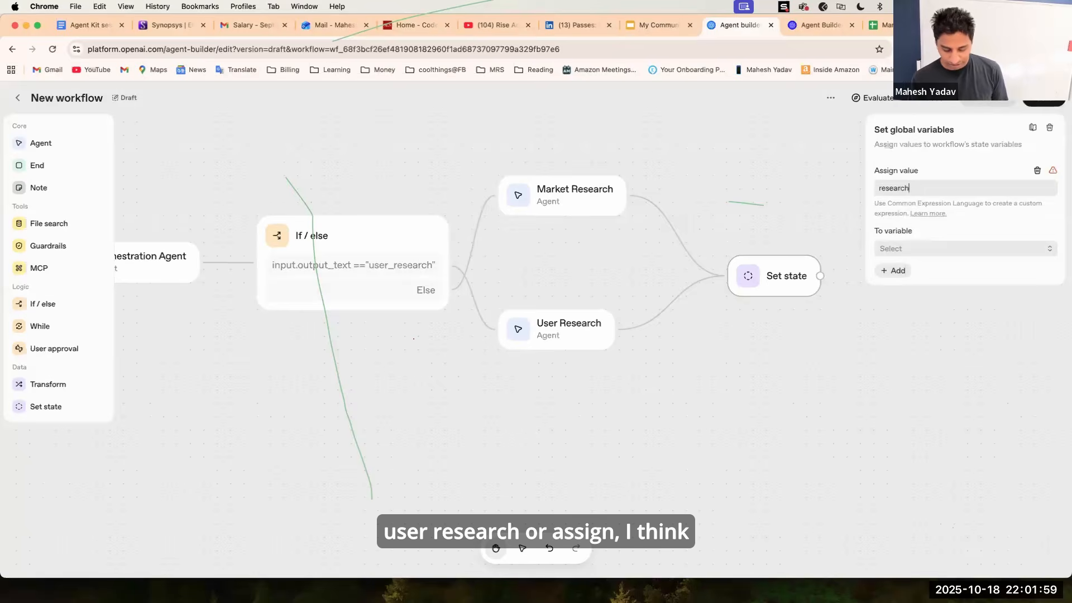
{"action": "type", "text": "_data"}
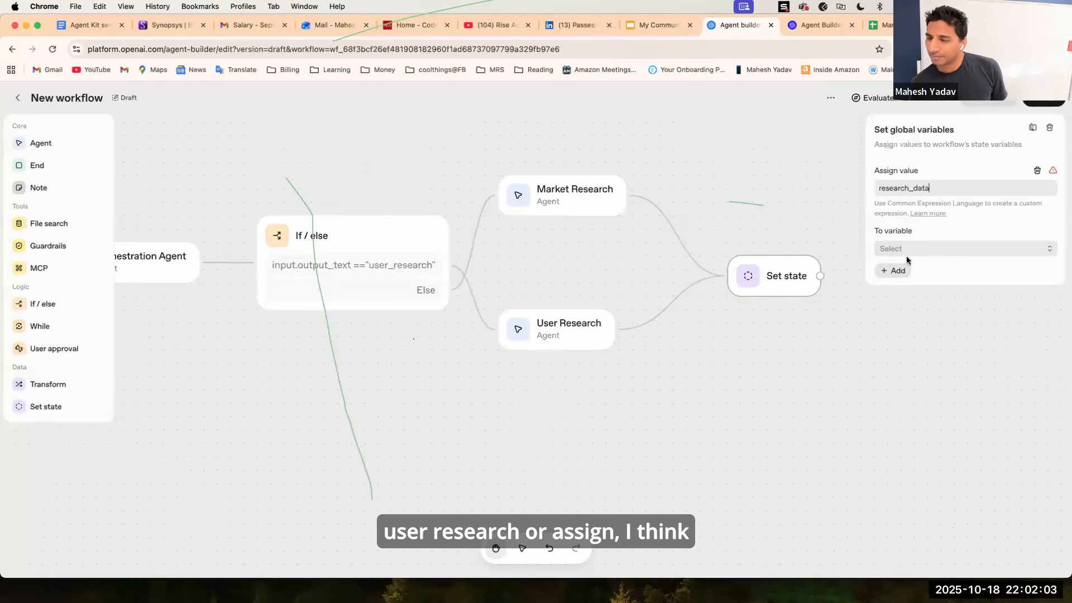
{"action": "left_click_drag", "start_coordinate": [939, 192], "coordinate": [828, 198]}
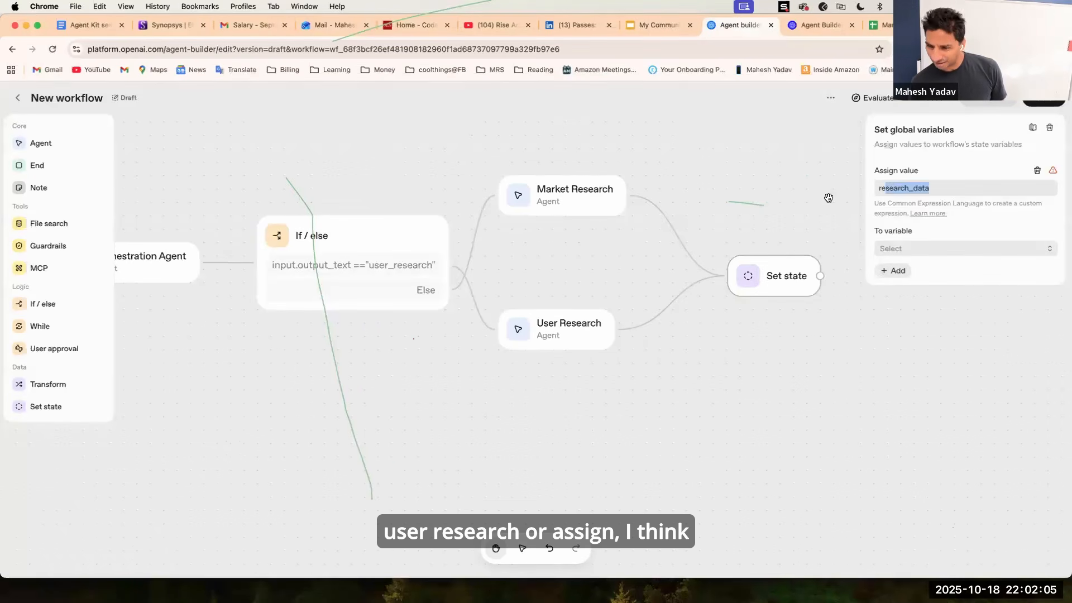
{"action": "left_click", "coordinate": [902, 250]}
{"action": "left_click", "coordinate": [897, 309]}
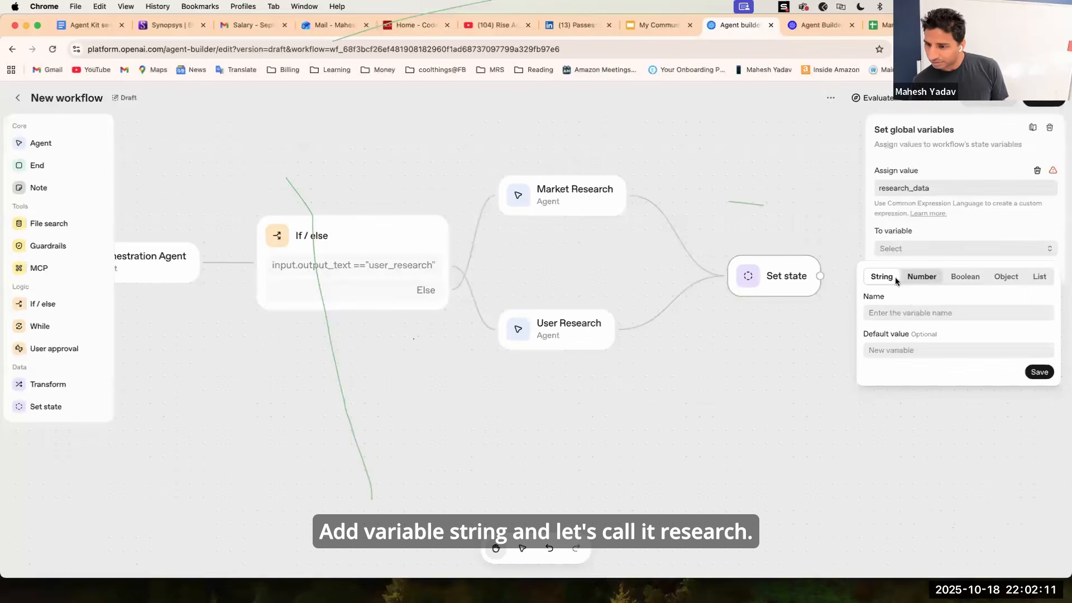
{"action": "type", "text": "devalueevenwhenthequeryisvagueorunderspecified"}
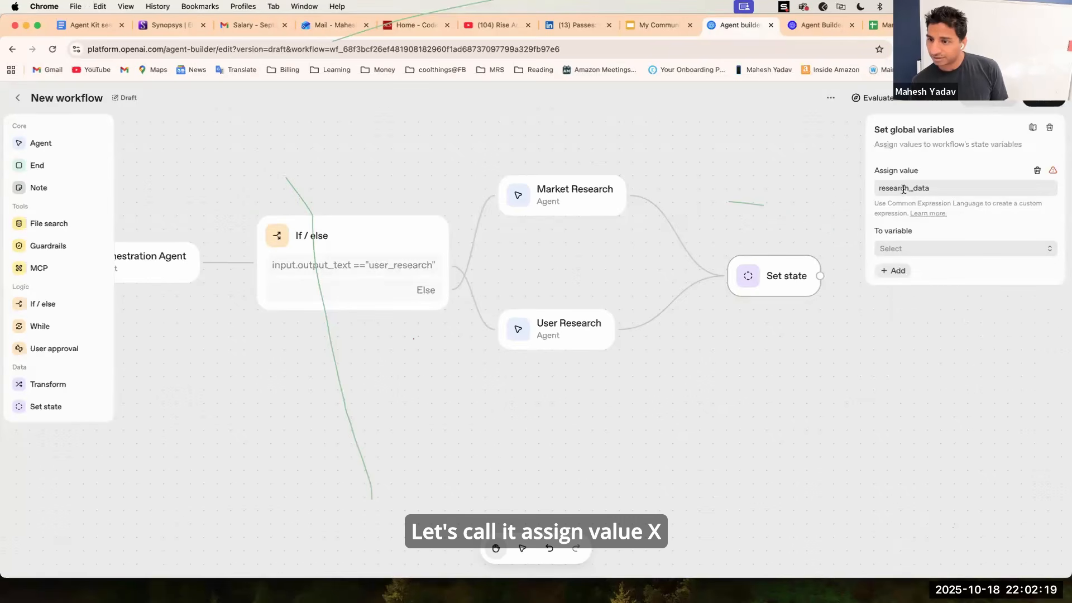
{"action": "double_click", "coordinate": [903, 189]}
{"action": "key", "text": "BackSpace"}
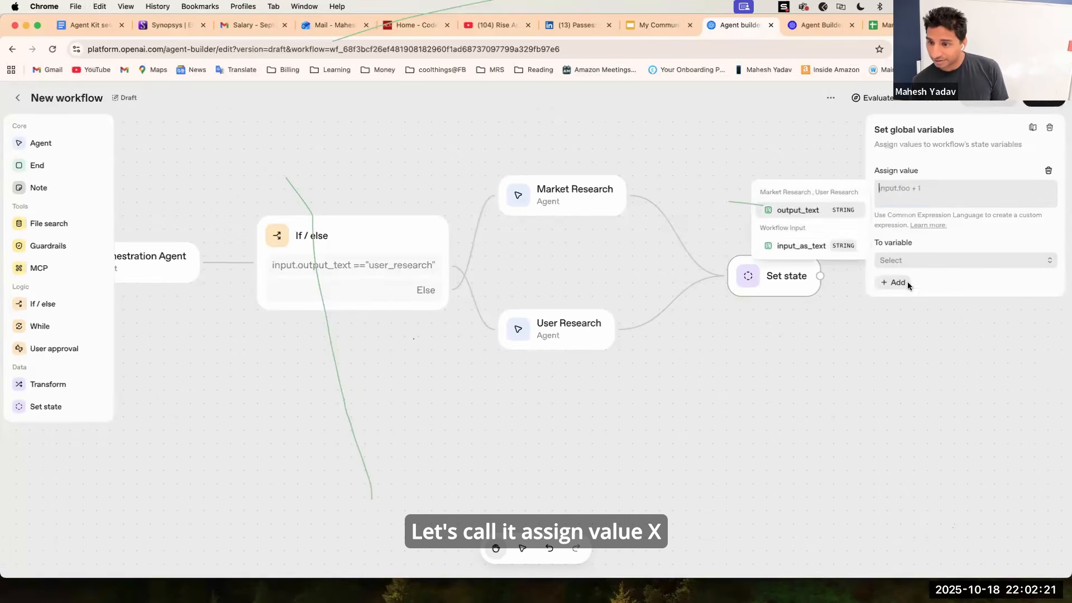
Set the Set state's assigned value to input.output_text and start adding a new target variable.
{"action": "left_click", "coordinate": [826, 211]}
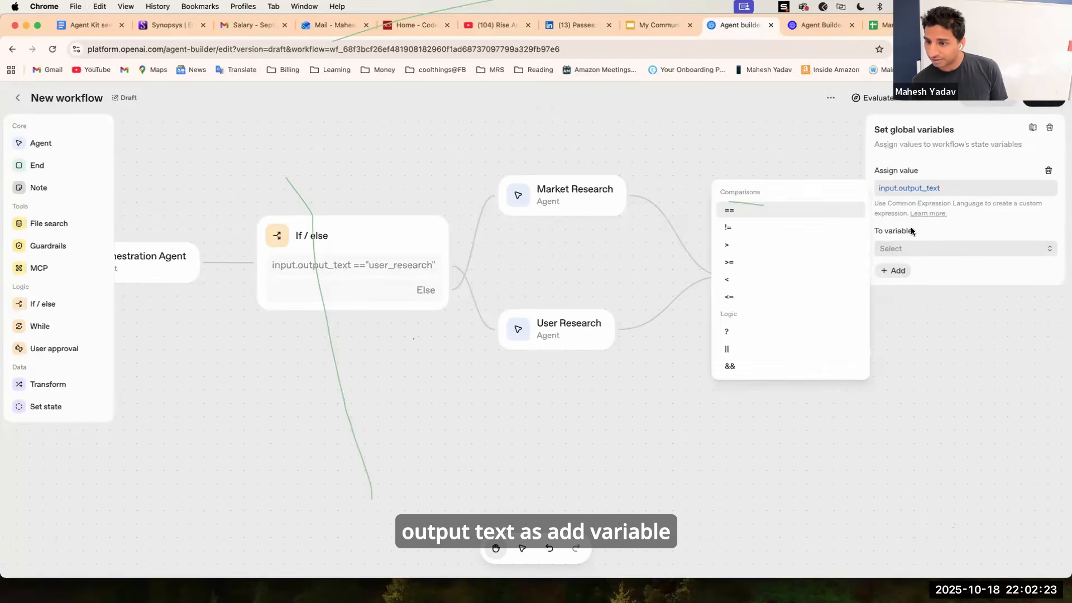
{"action": "left_click", "coordinate": [911, 251]}
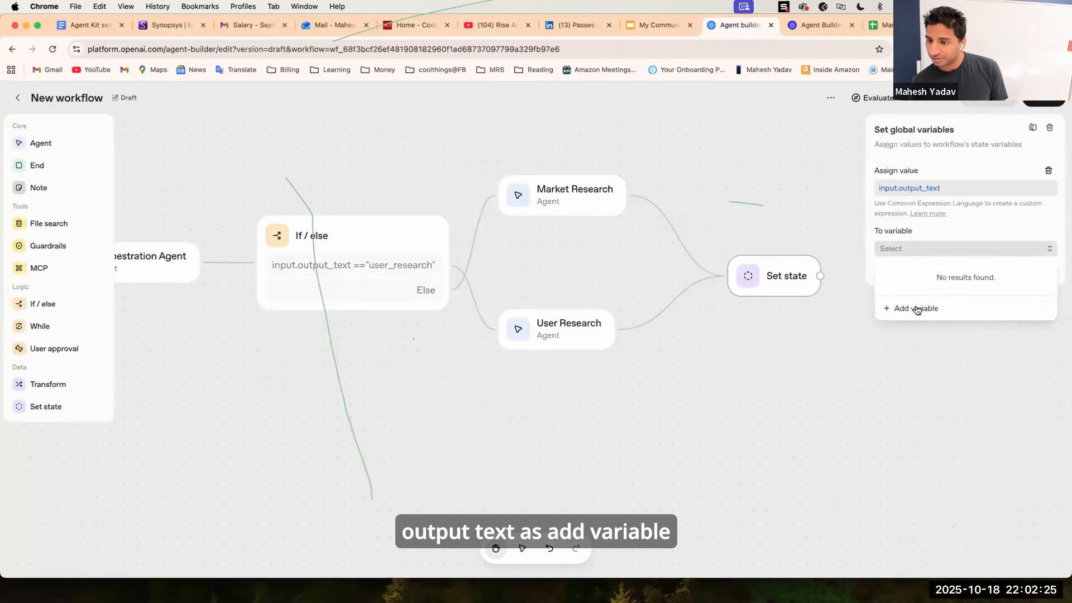
{"action": "left_click", "coordinate": [916, 309]}
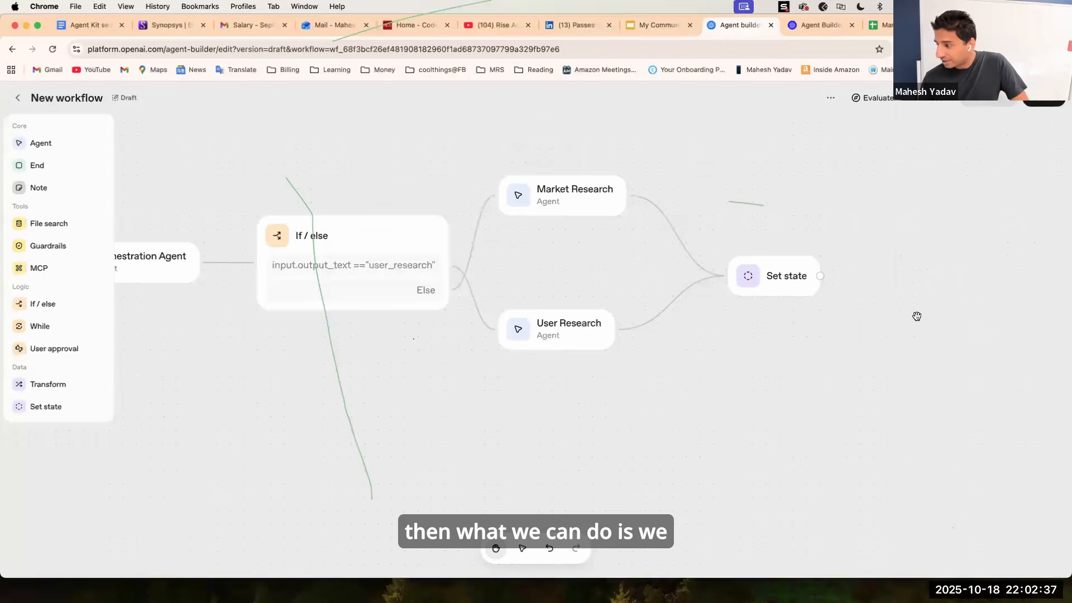
Add a User approval node to the right and connect the Set state node to it.
{"action": "scroll", "coordinate": [917, 317], "scroll_direction": "down", "scroll_amount": 1}
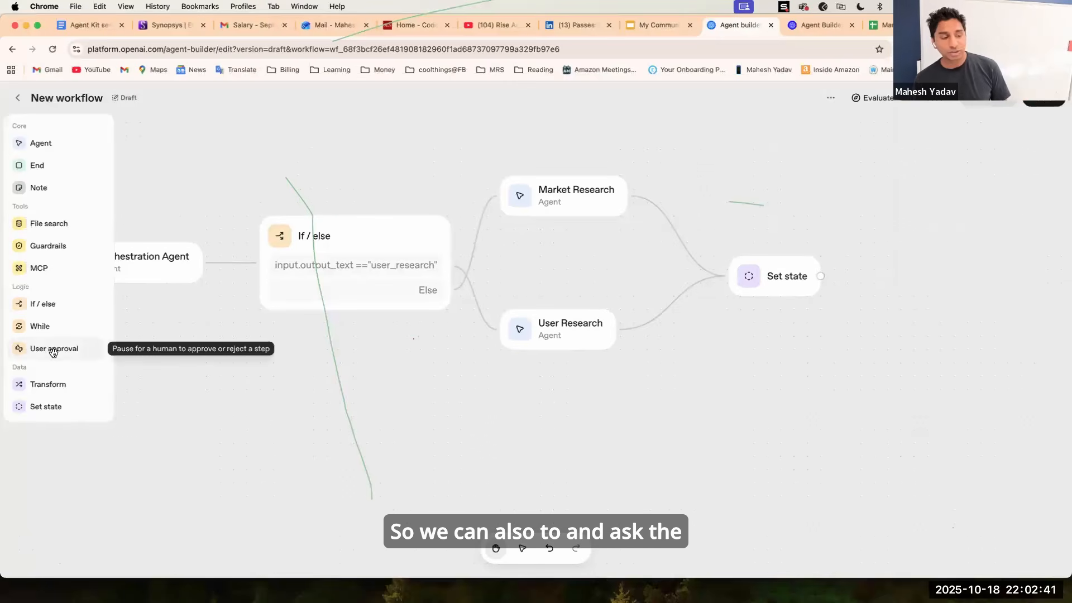
{"action": "left_click_drag", "start_coordinate": [53, 351], "coordinate": [948, 275]}
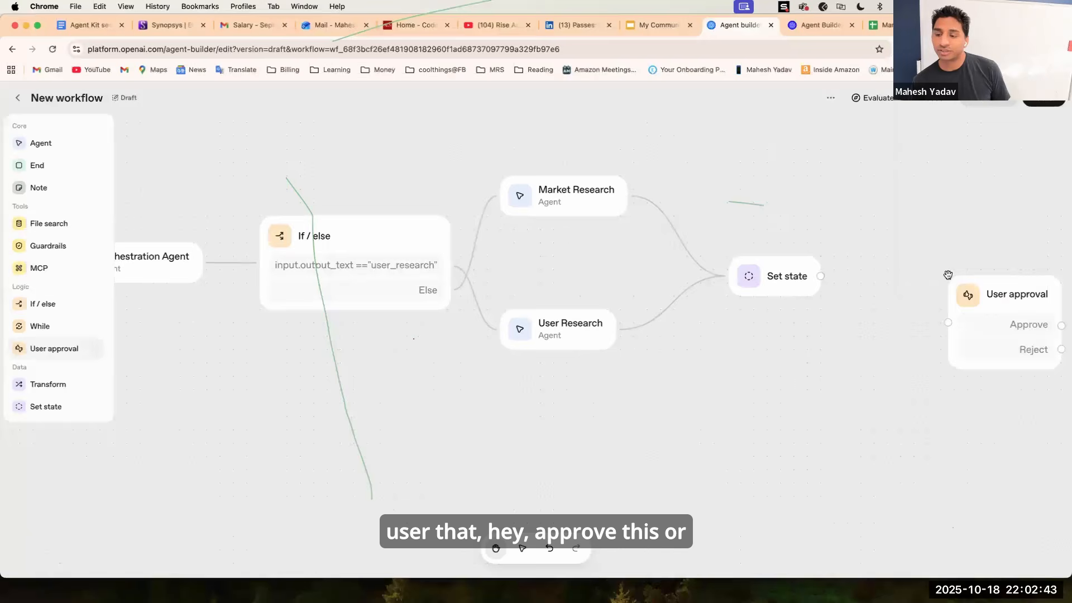
{"action": "left_click_drag", "start_coordinate": [821, 276], "coordinate": [948, 322]}
{"action": "left_click_drag", "start_coordinate": [960, 286], "coordinate": [899, 254]}
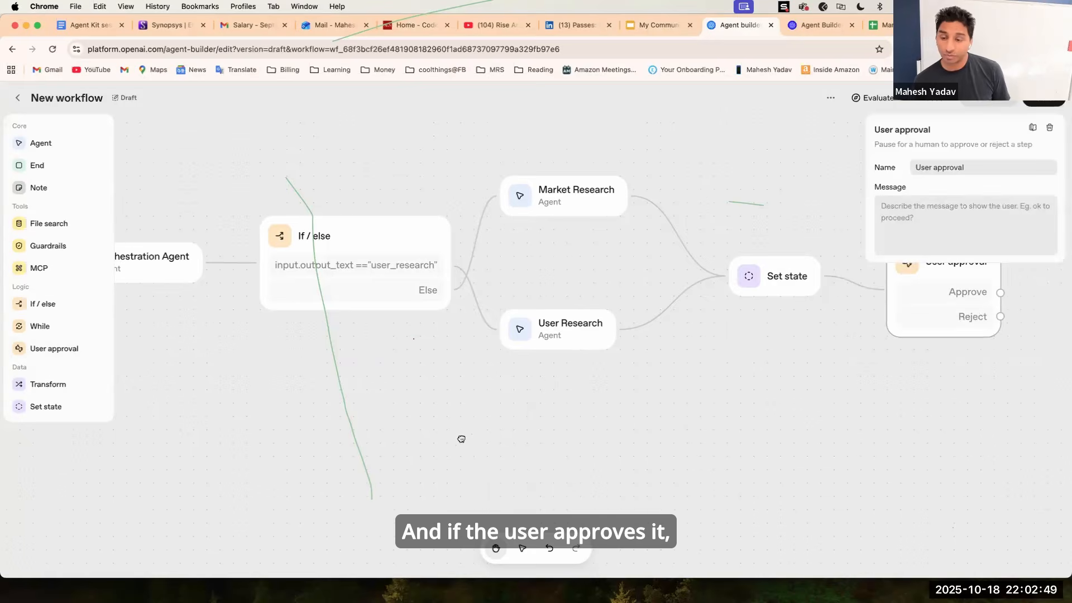
Attach a new Agent node to the User approval's Approve branch.
{"action": "scroll", "coordinate": [461, 439], "scroll_direction": "right", "scroll_amount": 10}
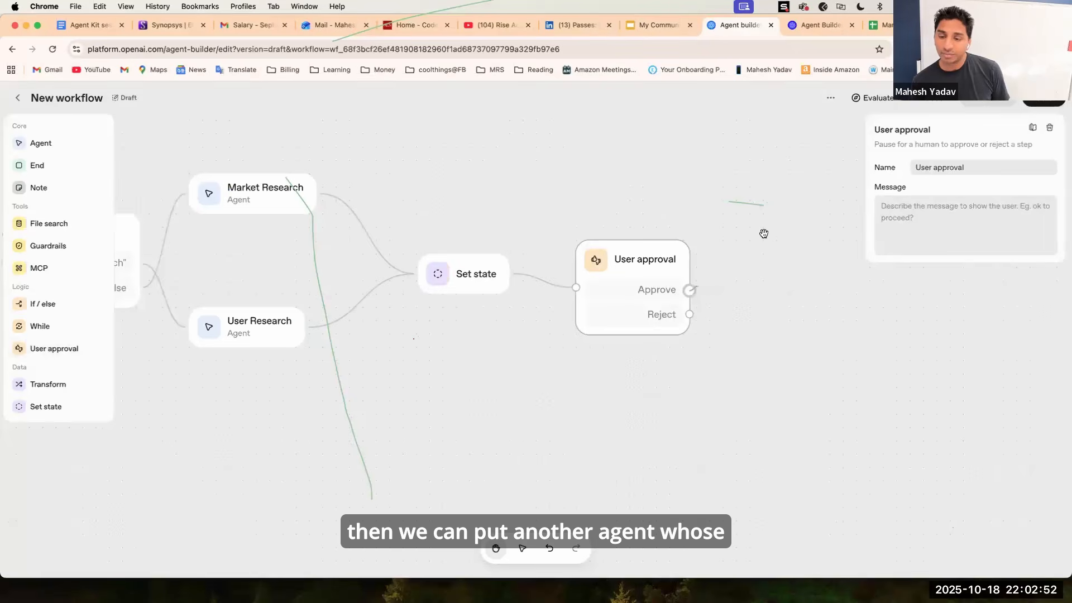
{"action": "left_click_drag", "start_coordinate": [764, 234], "coordinate": [764, 231]}
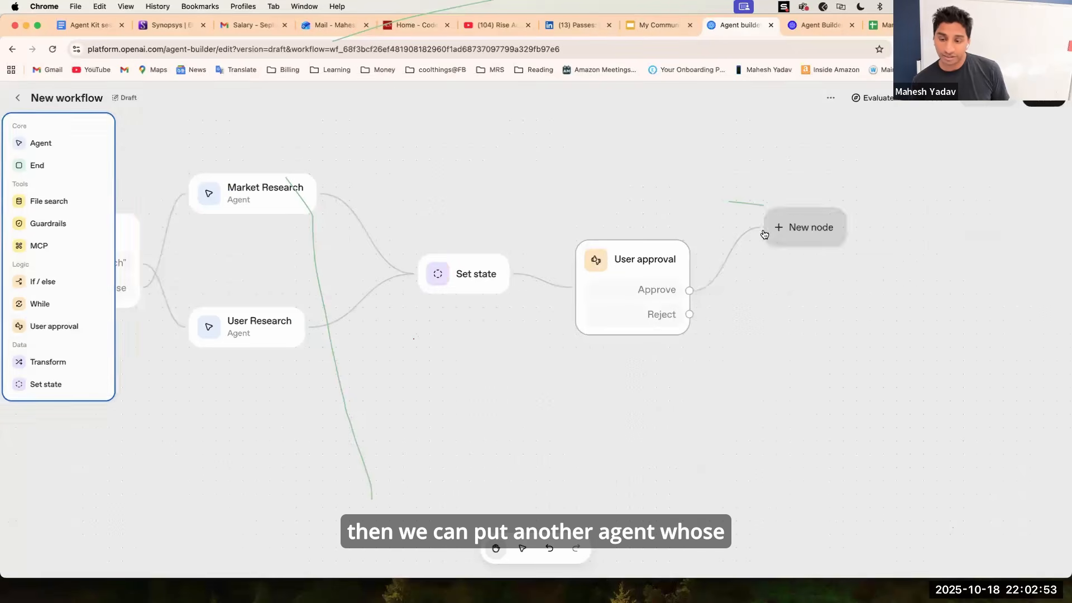
{"action": "left_click", "coordinate": [816, 219]}
{"action": "left_click_drag", "start_coordinate": [67, 144], "coordinate": [820, 229]}
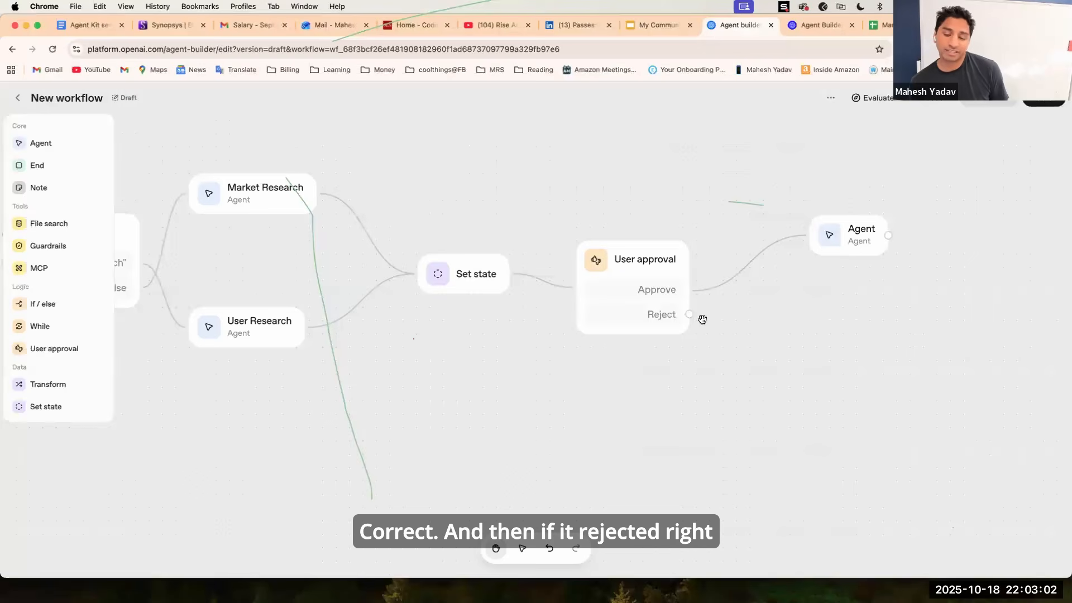
Add an End node and connect the User approval's Reject branch to it.
{"action": "left_click_drag", "start_coordinate": [688, 315], "coordinate": [802, 350]}
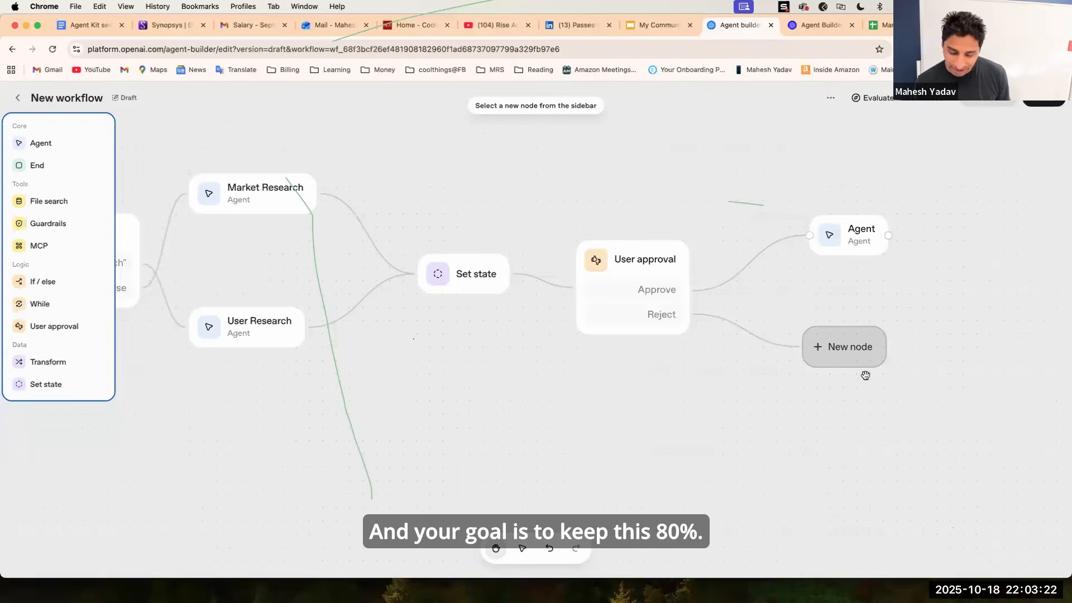
{"action": "left_click", "coordinate": [840, 338]}
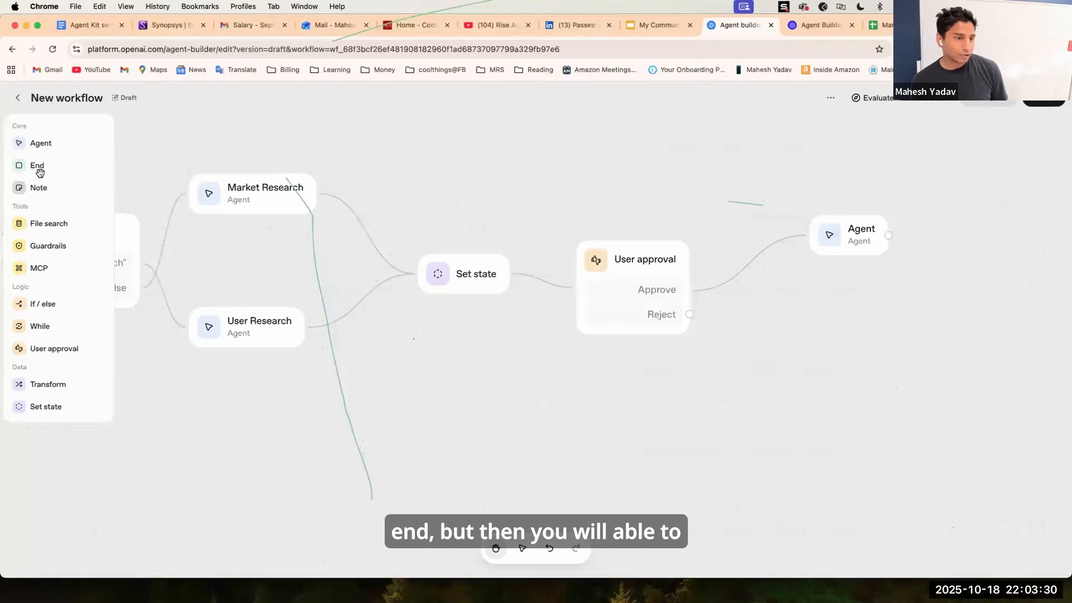
{"action": "left_click_drag", "start_coordinate": [37, 167], "coordinate": [810, 343]}
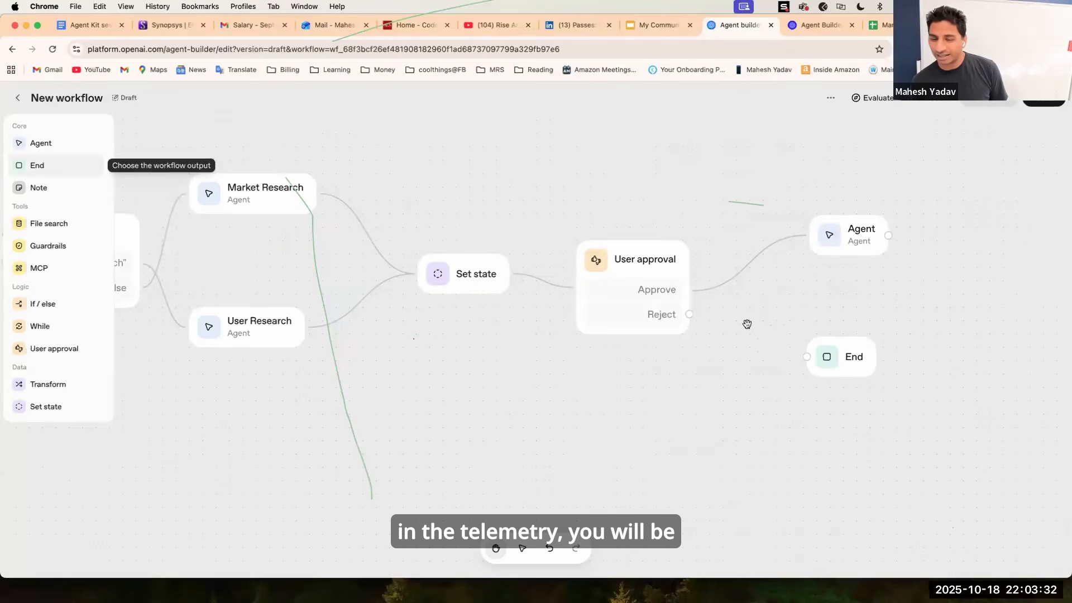
{"action": "left_click_drag", "start_coordinate": [689, 315], "coordinate": [804, 357]}
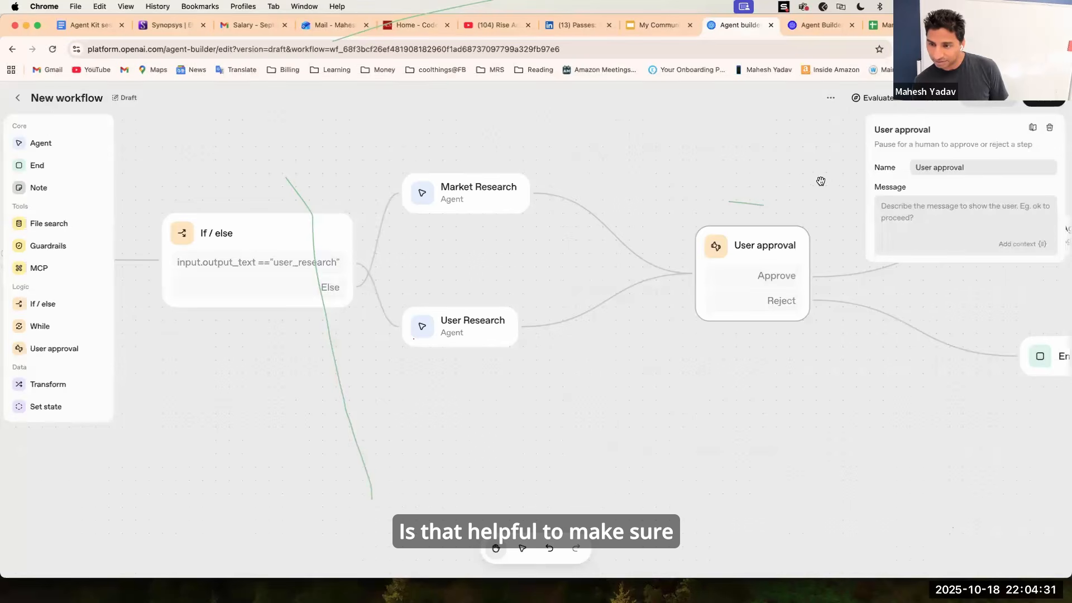
Tidy the positions of the new Agent and End nodes and open the User approval node's settings.
{"action": "left_click", "coordinate": [855, 183]}
{"action": "scroll", "coordinate": [813, 306], "scroll_direction": "right", "scroll_amount": 5}
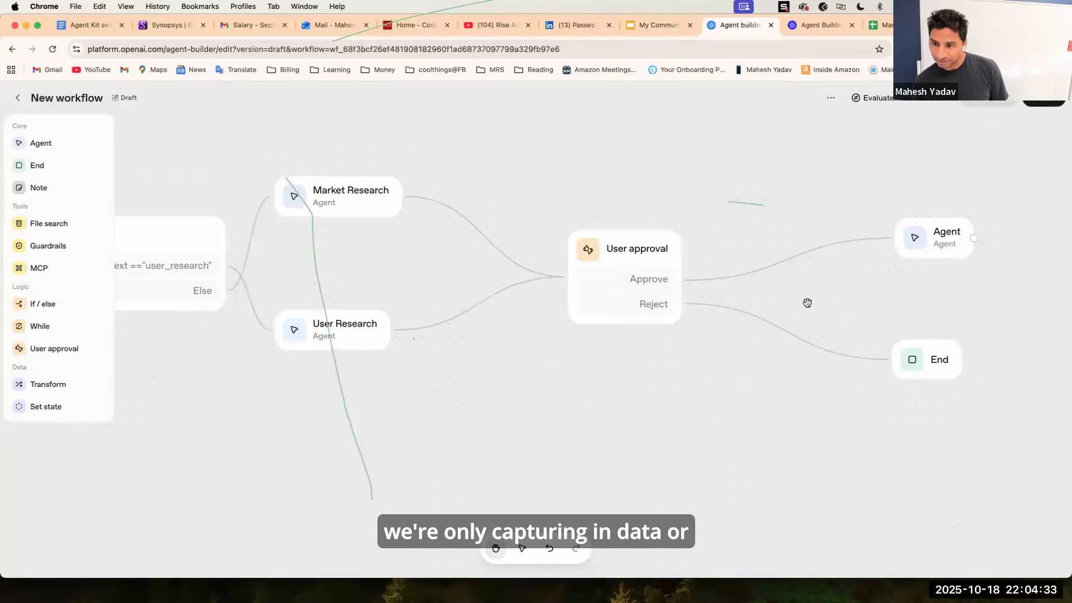
{"action": "left_click_drag", "start_coordinate": [926, 244], "coordinate": [867, 242]}
{"action": "left_click", "coordinate": [837, 326]}
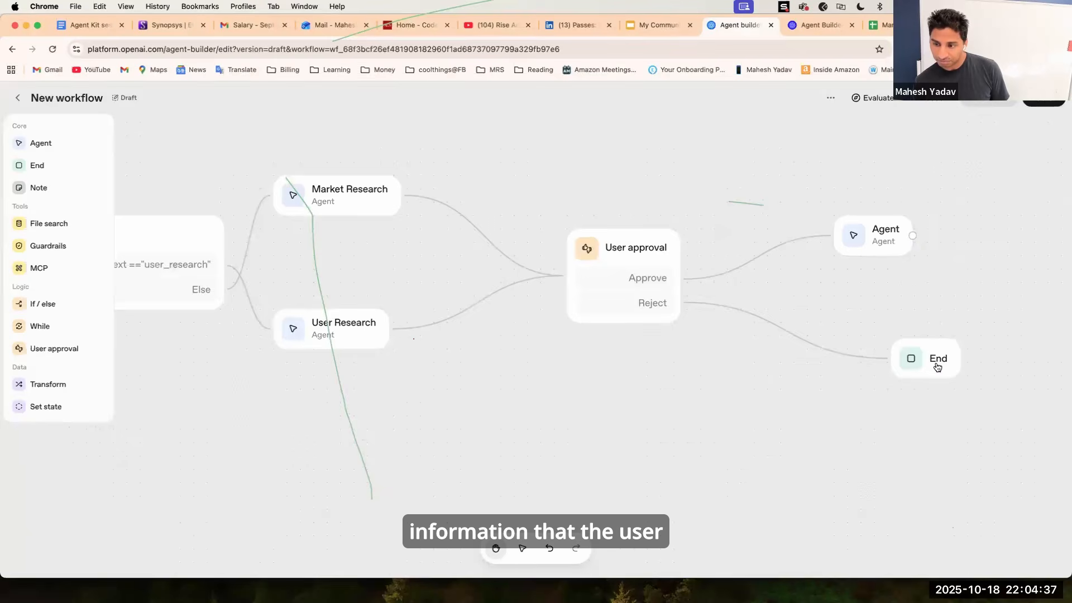
{"action": "left_click_drag", "start_coordinate": [931, 364], "coordinate": [893, 356]}
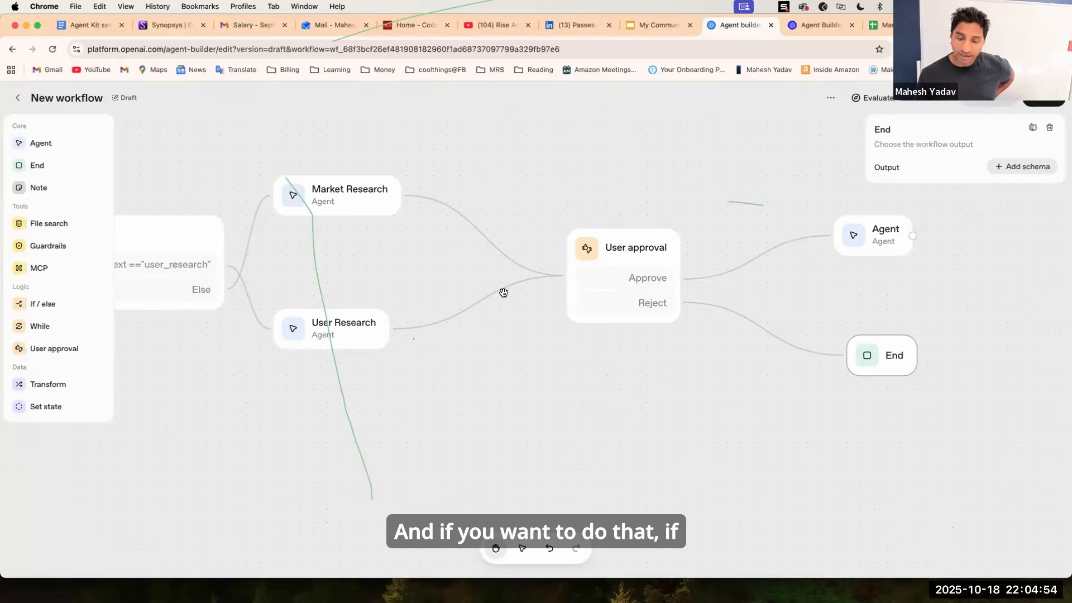
{"action": "left_click", "coordinate": [638, 249]}
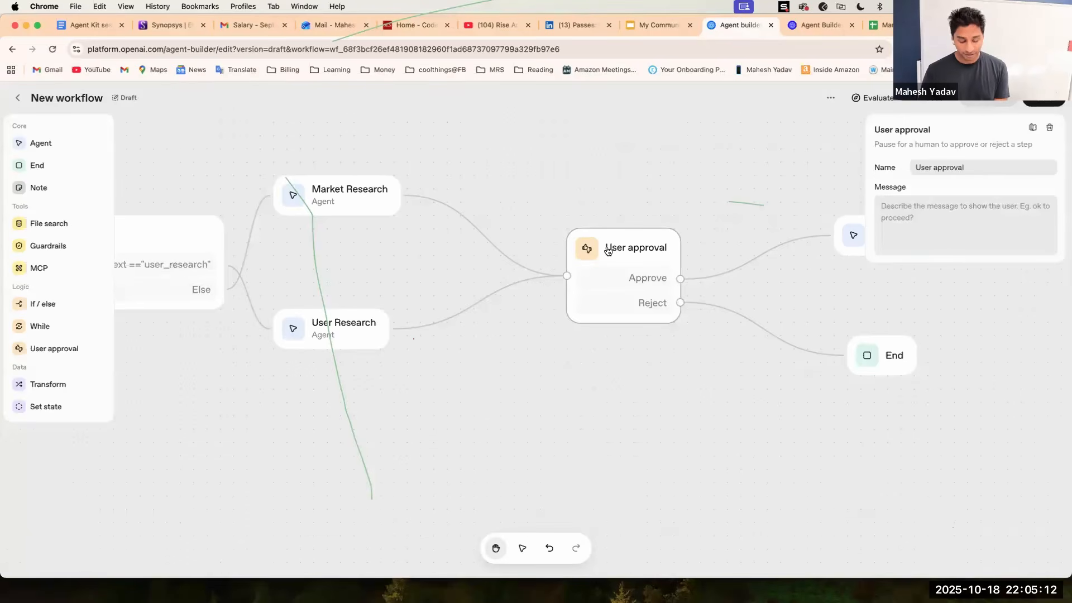
Undo the last three changes to restore the Set state node between the research agents and User approval, and inspect its settings.
{"action": "key", "text": "super+z"}
{"action": "key", "text": "super+z"}
{"action": "key", "text": "super+z"}
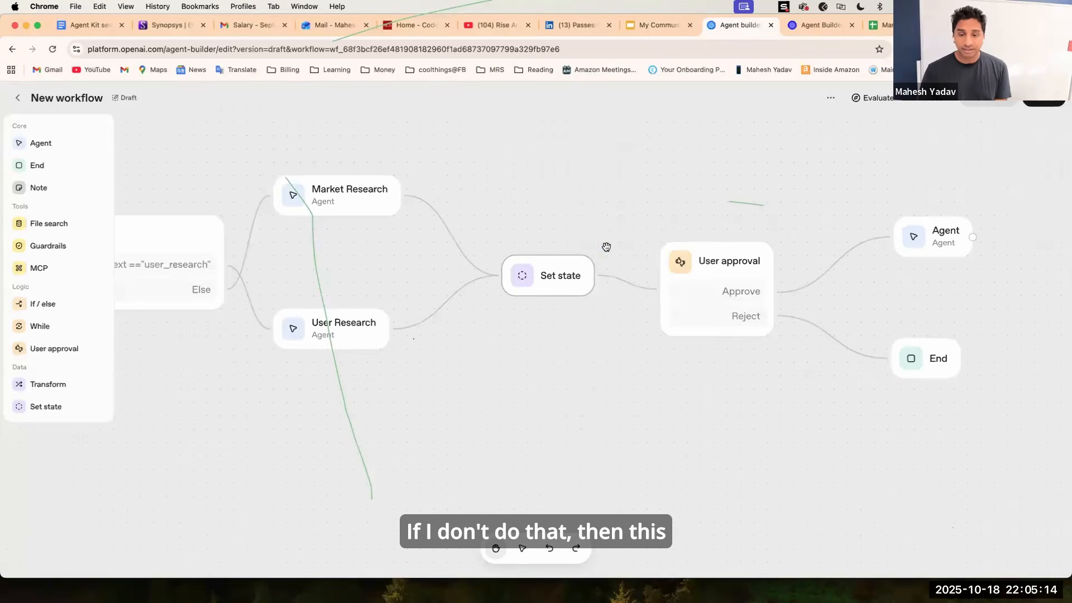
{"action": "left_click", "coordinate": [564, 279]}
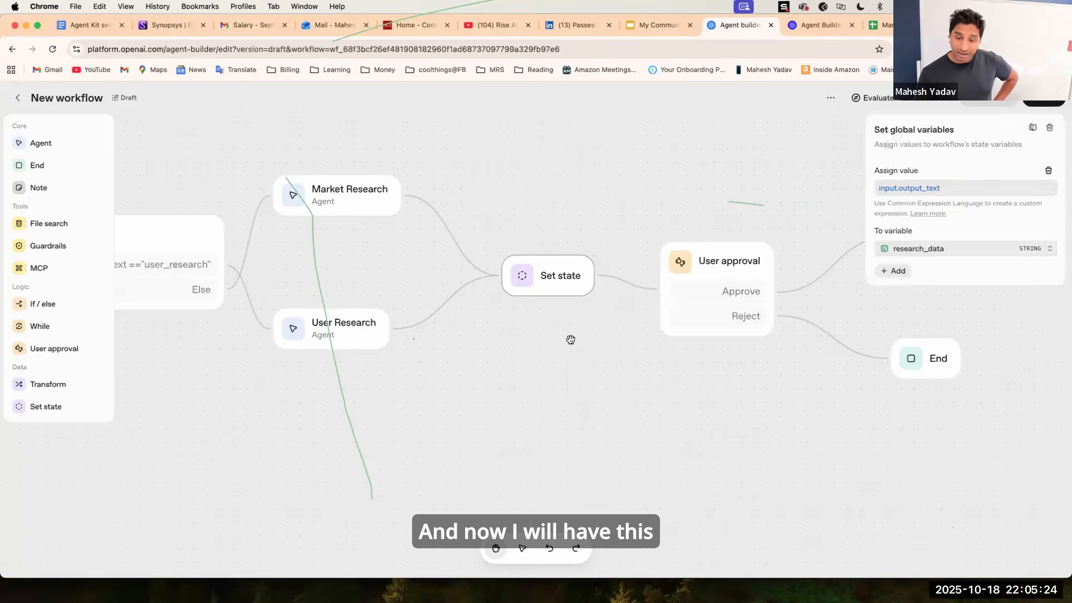
{"action": "left_click", "coordinate": [844, 216]}
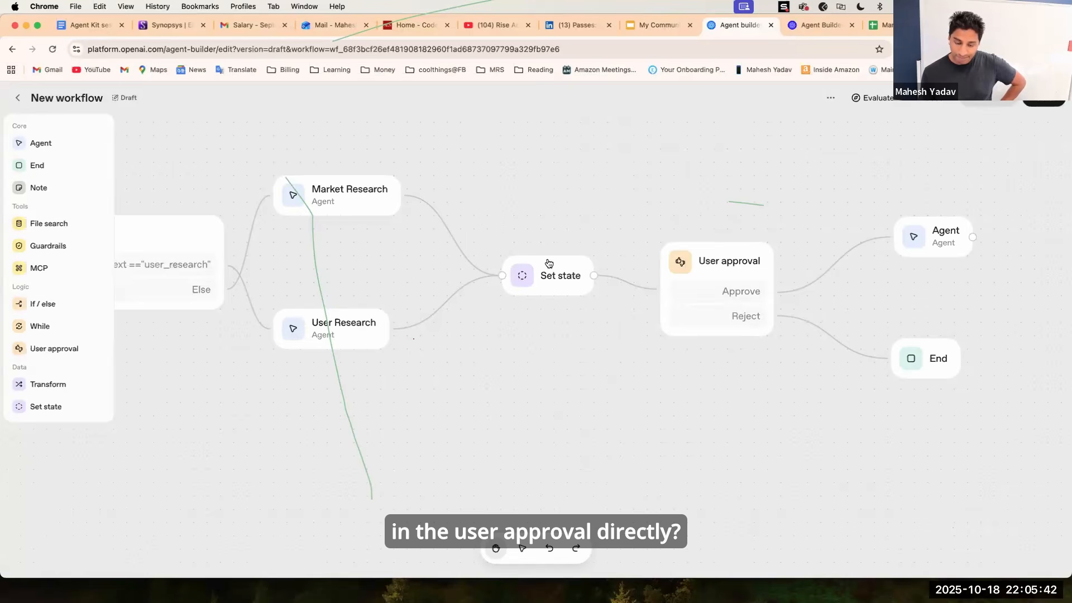
{"action": "left_click", "coordinate": [710, 266]}
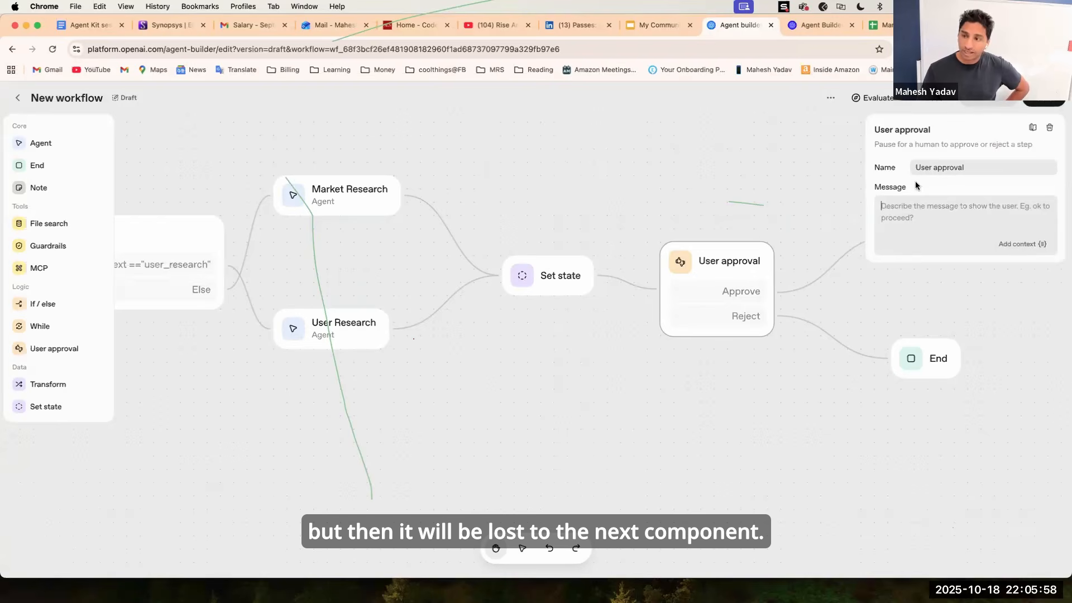
{"action": "left_click", "coordinate": [1049, 127]}
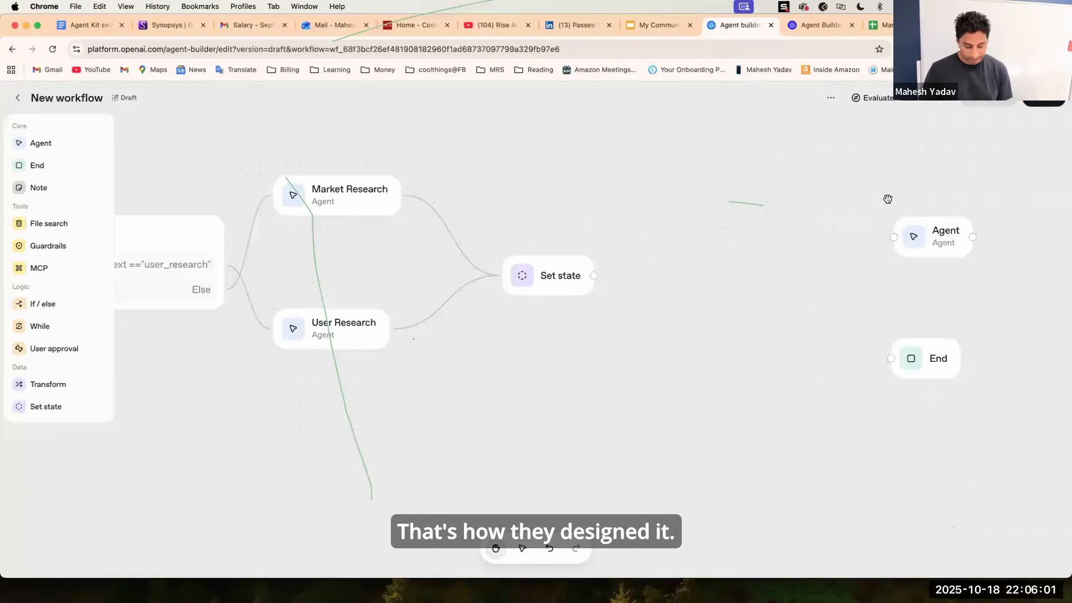
{"action": "key", "text": "super+z"}
{"action": "left_click", "coordinate": [551, 254]}
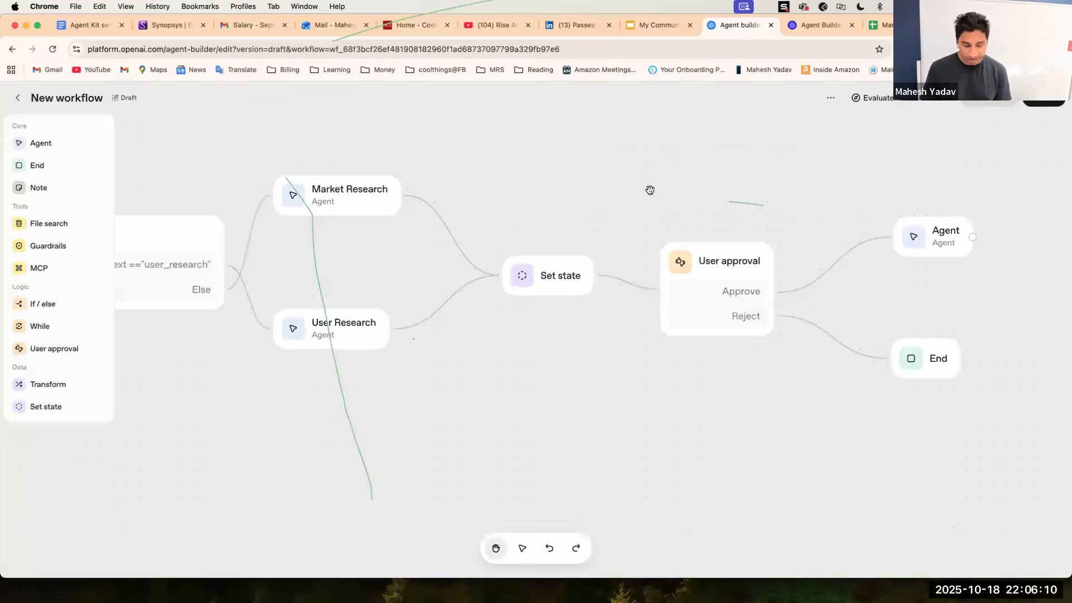
Rename the Agent node on the Approve branch to "Store feedback Agent".
{"action": "left_click", "coordinate": [941, 242]}
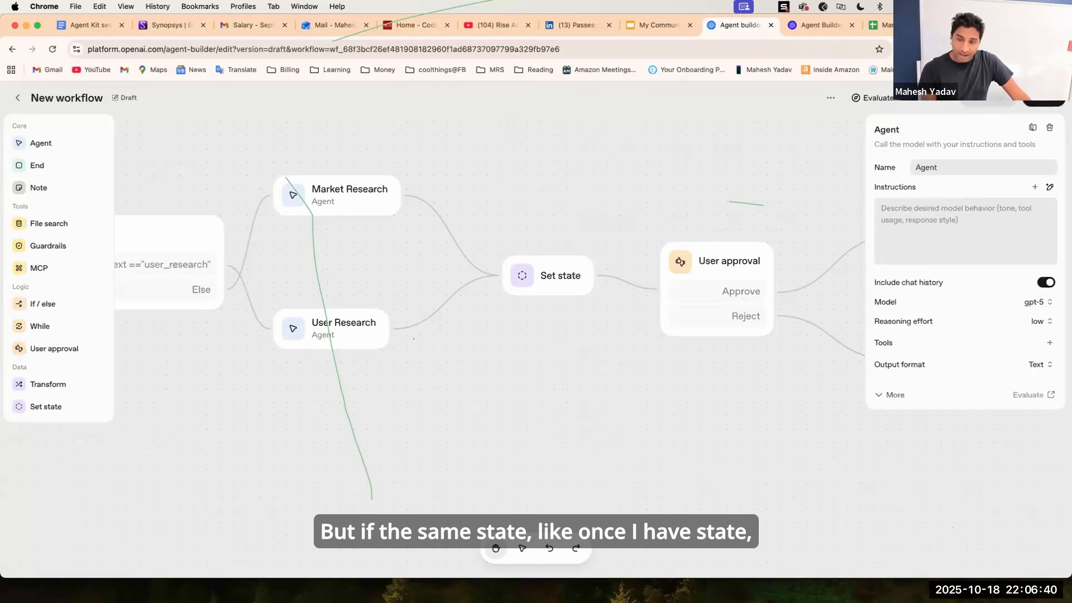
{"action": "left_click", "coordinate": [754, 218]}
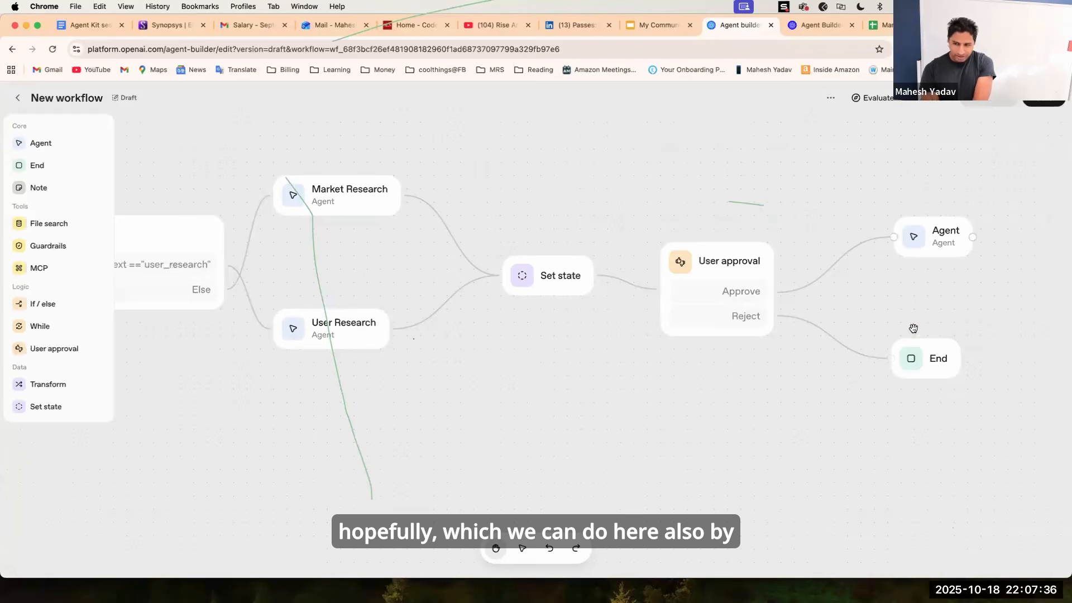
{"action": "left_click", "coordinate": [938, 244]}
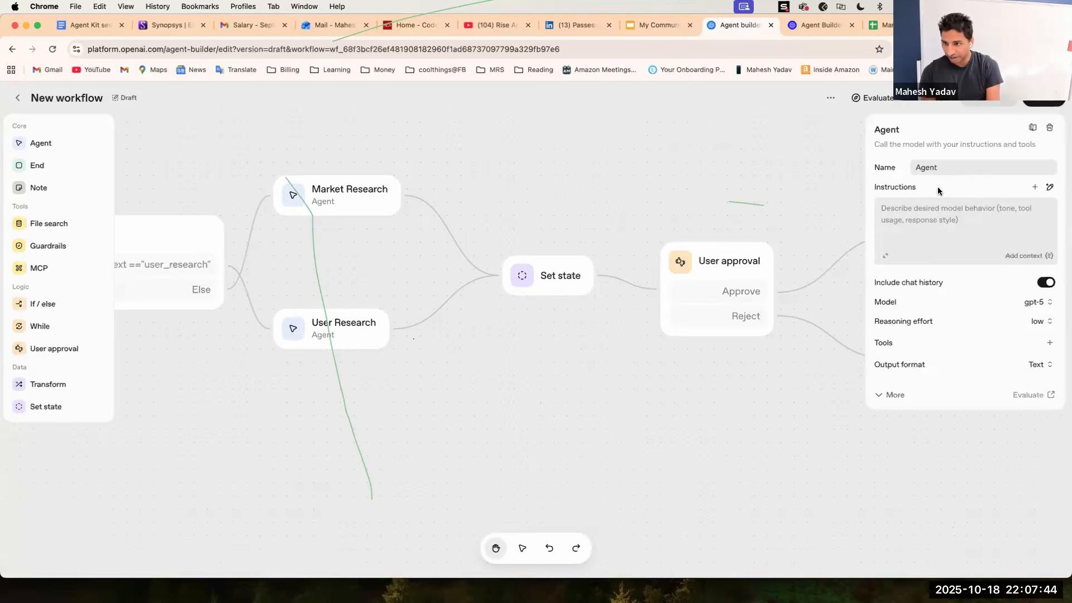
{"action": "left_click", "coordinate": [913, 168]}
{"action": "type", "text": "Store f"}
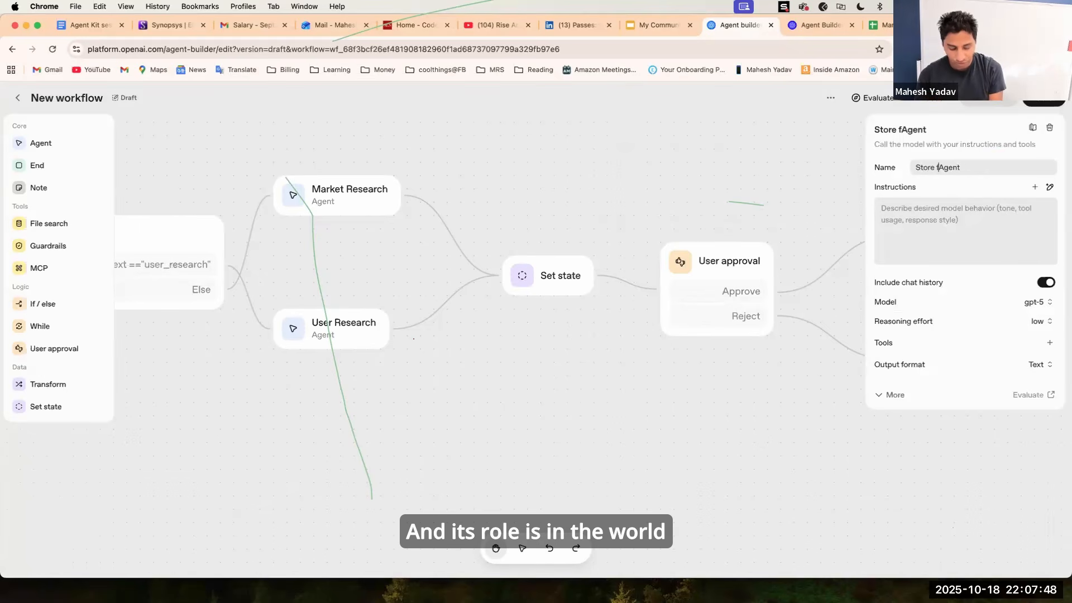
{"action": "type", "text": "eedback"}
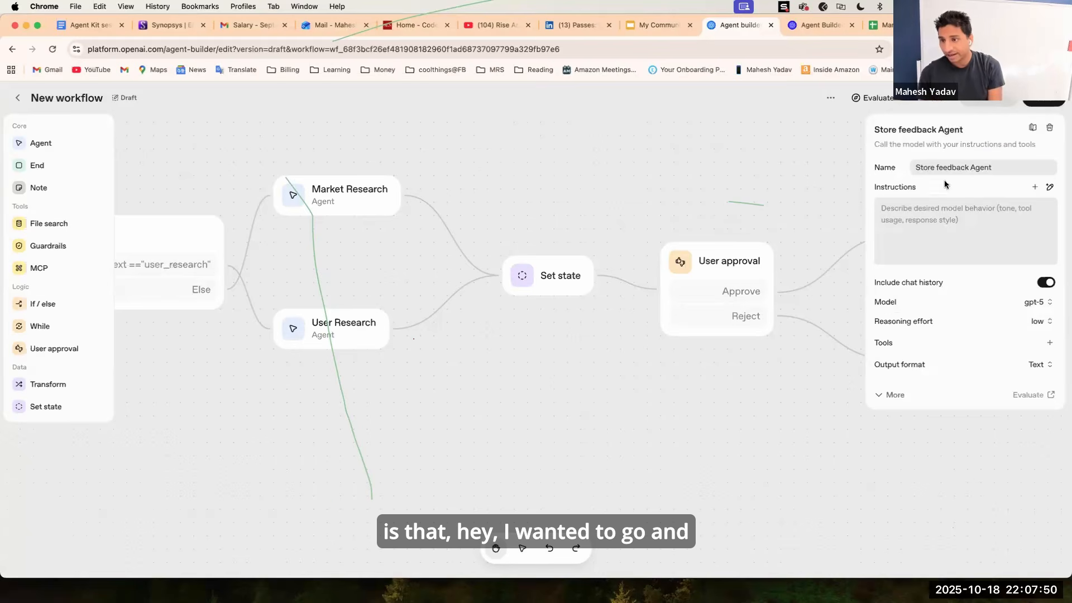
Set the Store feedback Agent's model to gpt-5-mini.
{"action": "left_click", "coordinate": [916, 221]}
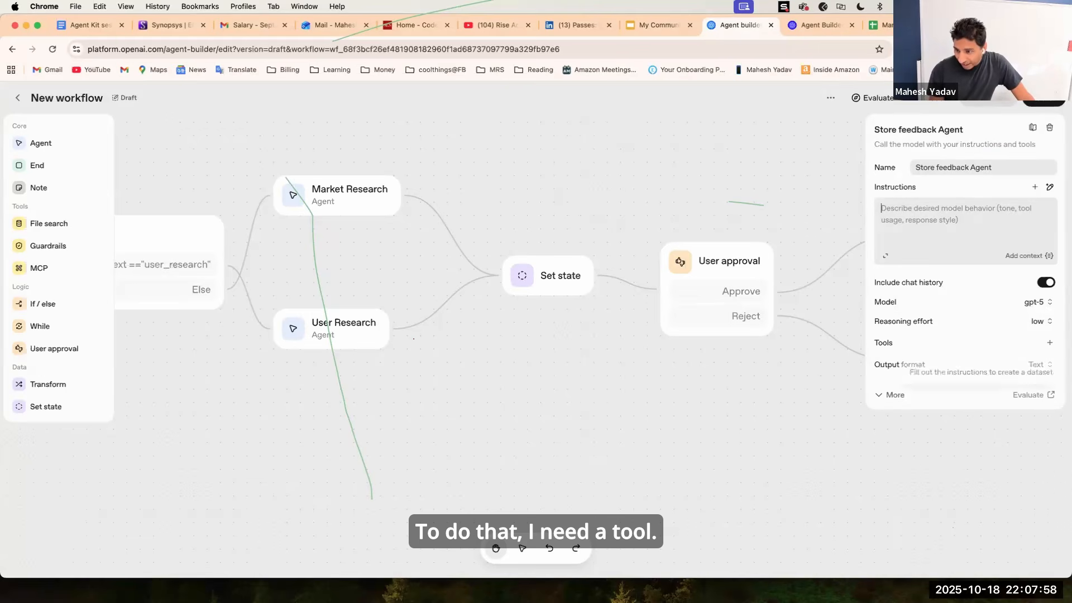
{"action": "left_click", "coordinate": [1035, 302]}
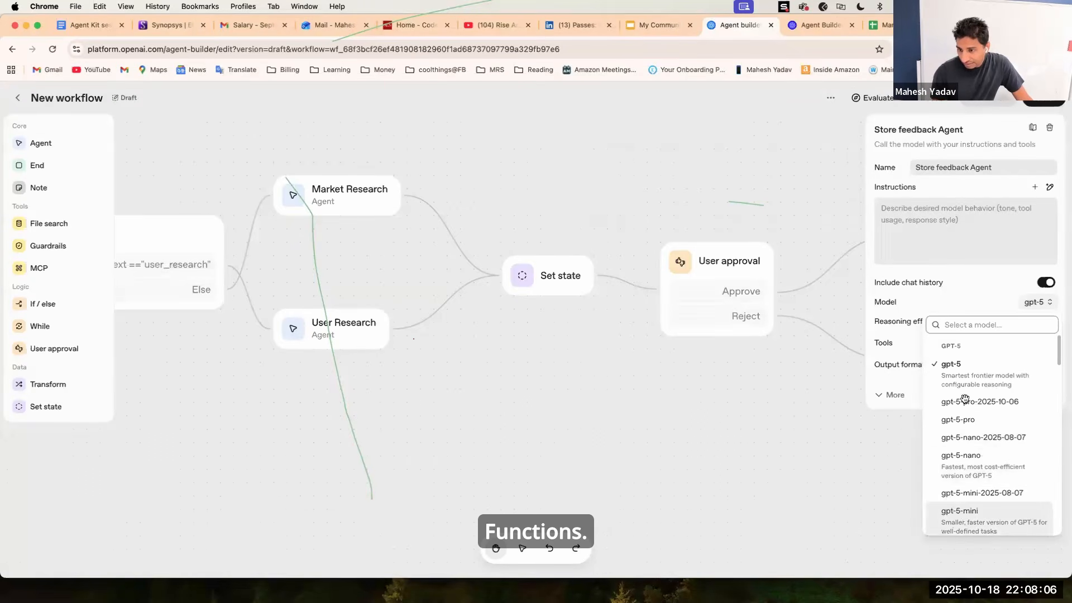
{"action": "left_click", "coordinate": [964, 512]}
{"action": "left_click", "coordinate": [1049, 343]}
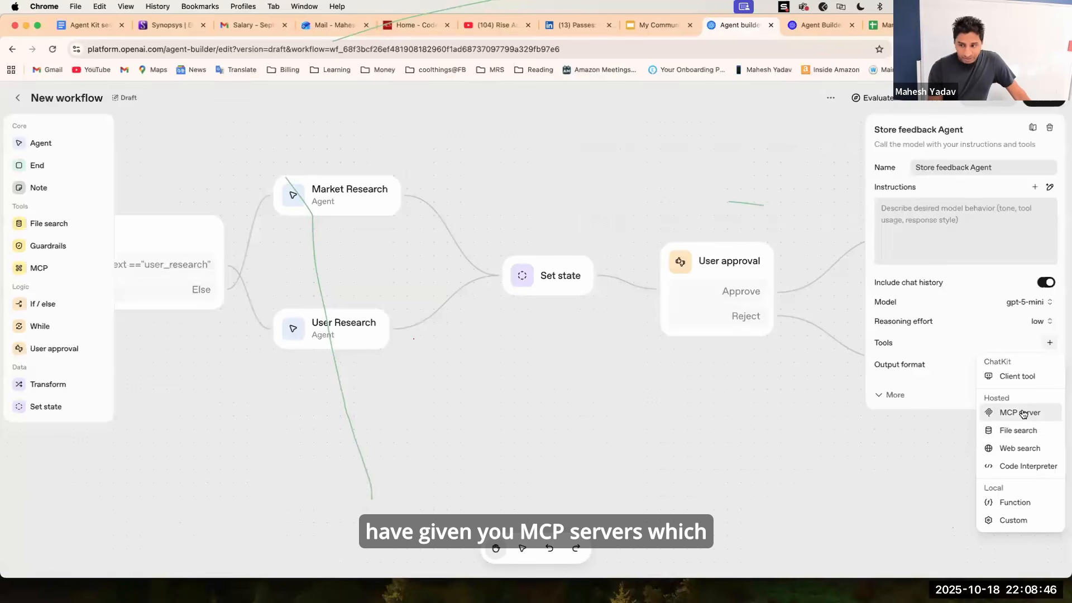
{"action": "left_click", "coordinate": [1023, 506]}
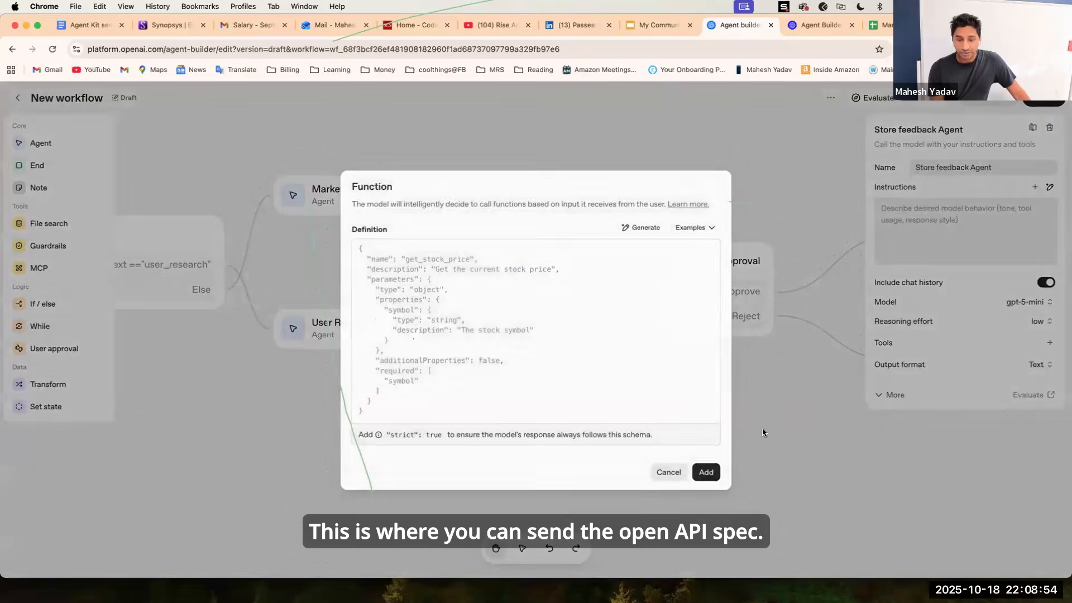
{"action": "left_click", "coordinate": [662, 469]}
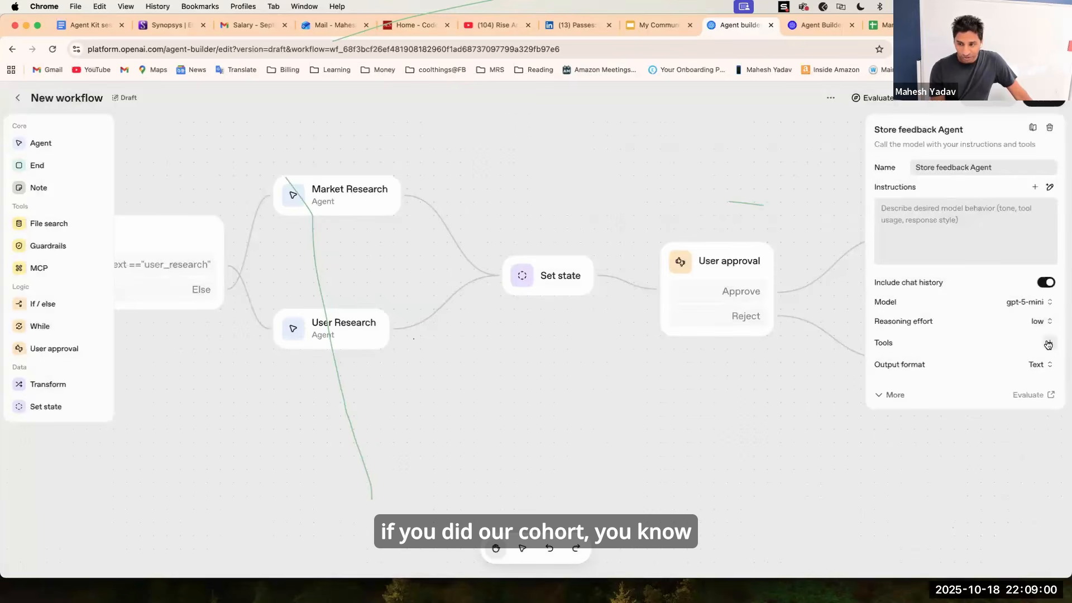
Add an MCP server tool to the agent, reviewing the Google Drive connector and choosing the Zapier server instead.
{"action": "left_click", "coordinate": [1048, 343]}
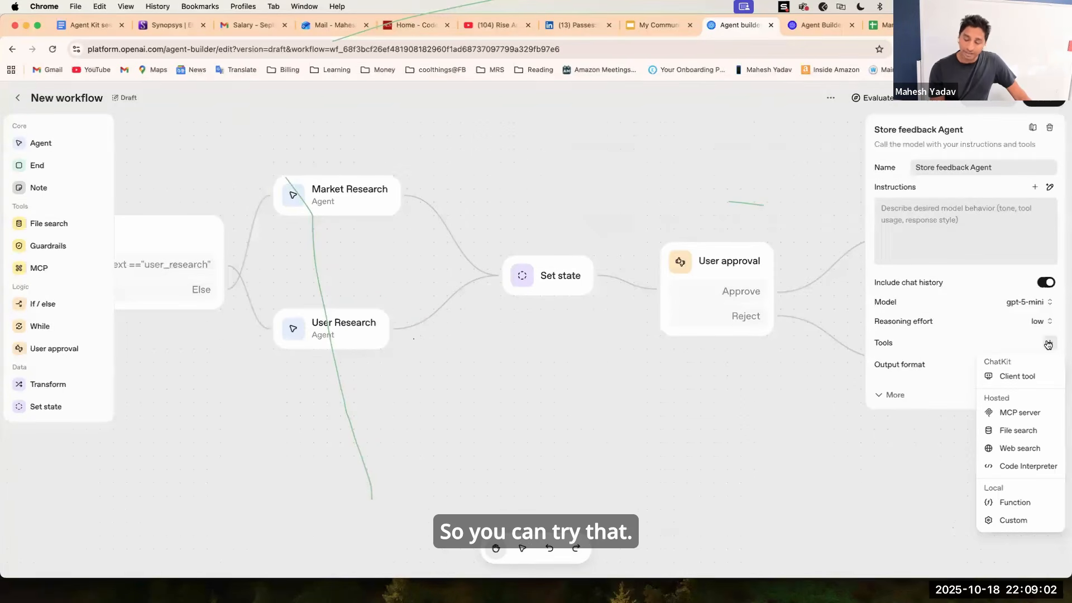
{"action": "left_click", "coordinate": [1013, 412]}
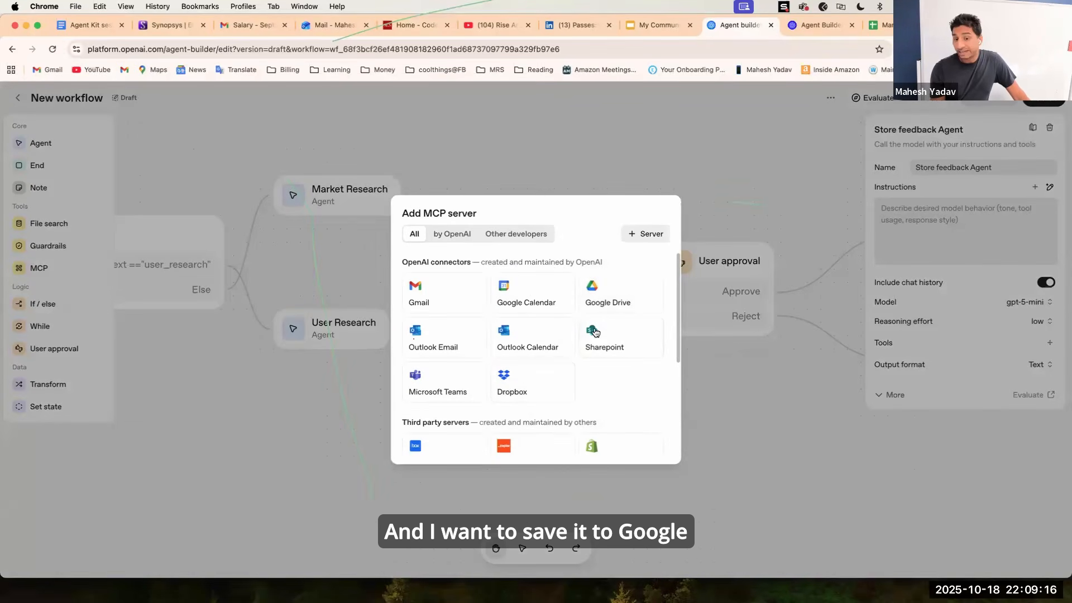
{"action": "left_click", "coordinate": [612, 296]}
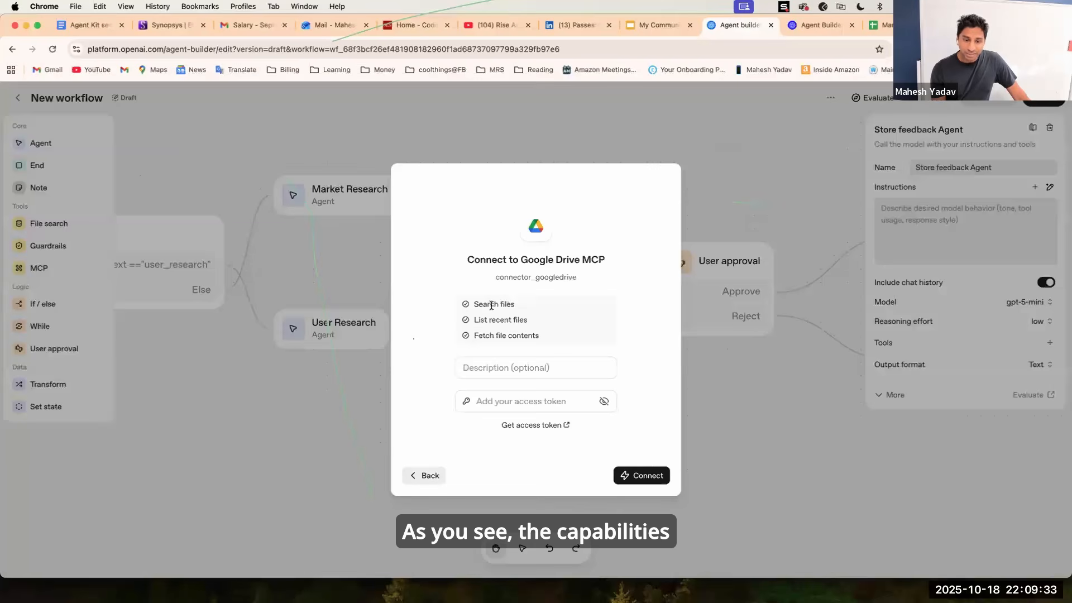
{"action": "mouse_move", "coordinate": [489, 305]}
{"action": "left_mouse_down"}
{"action": "mouse_move", "coordinate": [521, 314]}
{"action": "mouse_move", "coordinate": [541, 337]}
{"action": "mouse_move", "coordinate": [468, 304]}
{"action": "left_mouse_up"}
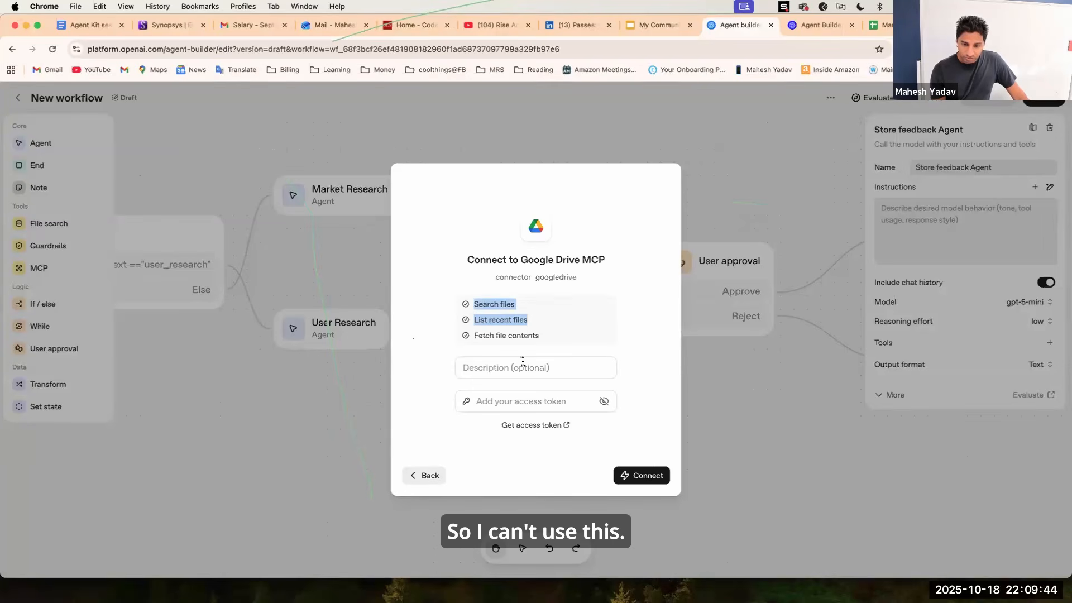
{"action": "left_click", "coordinate": [430, 475]}
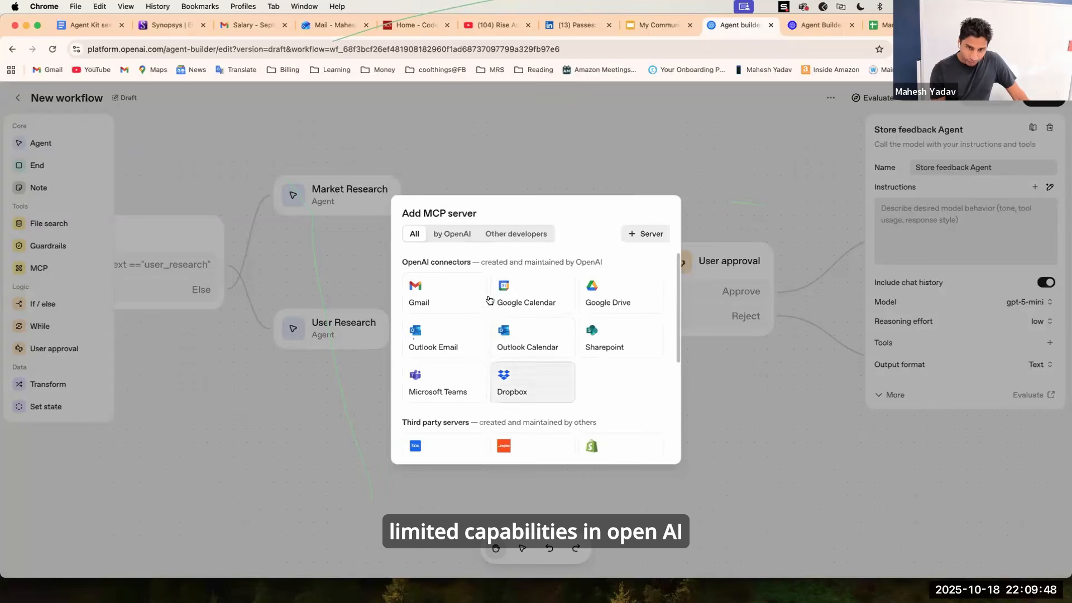
{"action": "scroll", "coordinate": [528, 350], "scroll_direction": "down", "scroll_amount": 5}
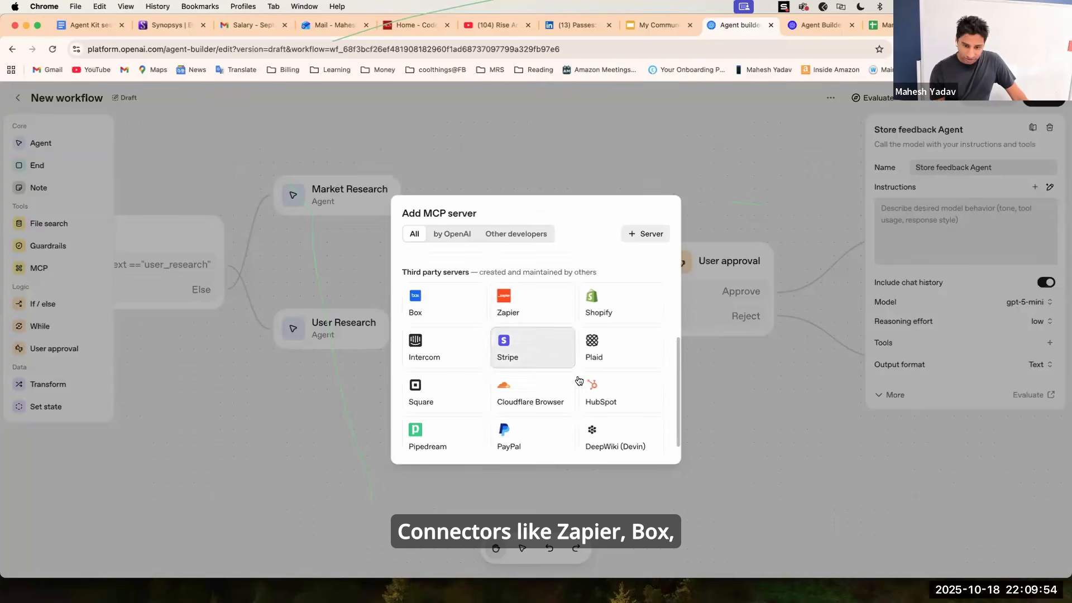
{"action": "scroll", "coordinate": [579, 380], "scroll_direction": "down", "scroll_amount": 1}
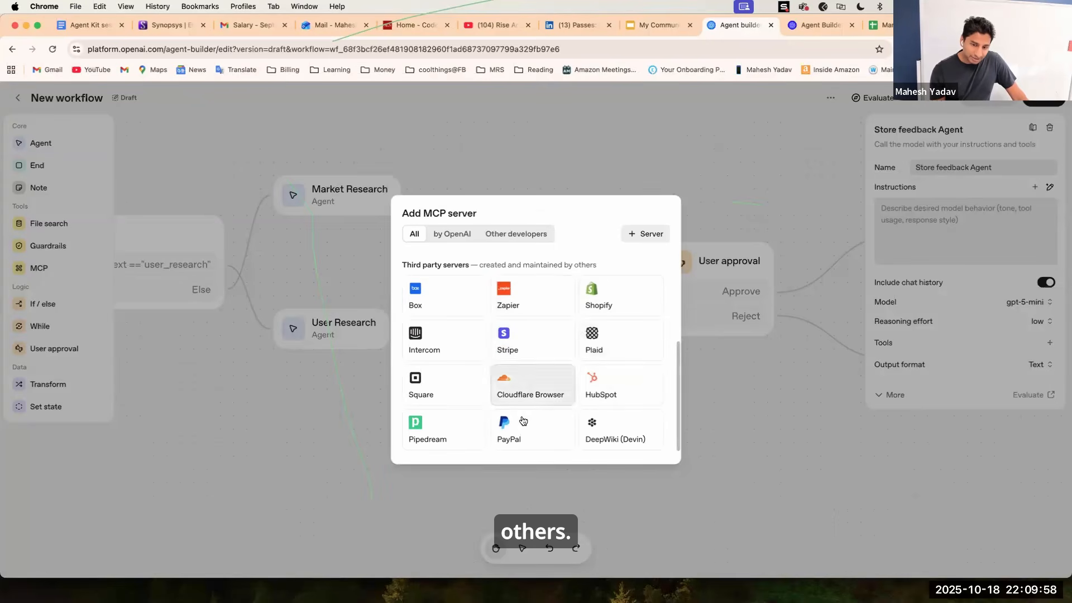
{"action": "left_click", "coordinate": [515, 303]}
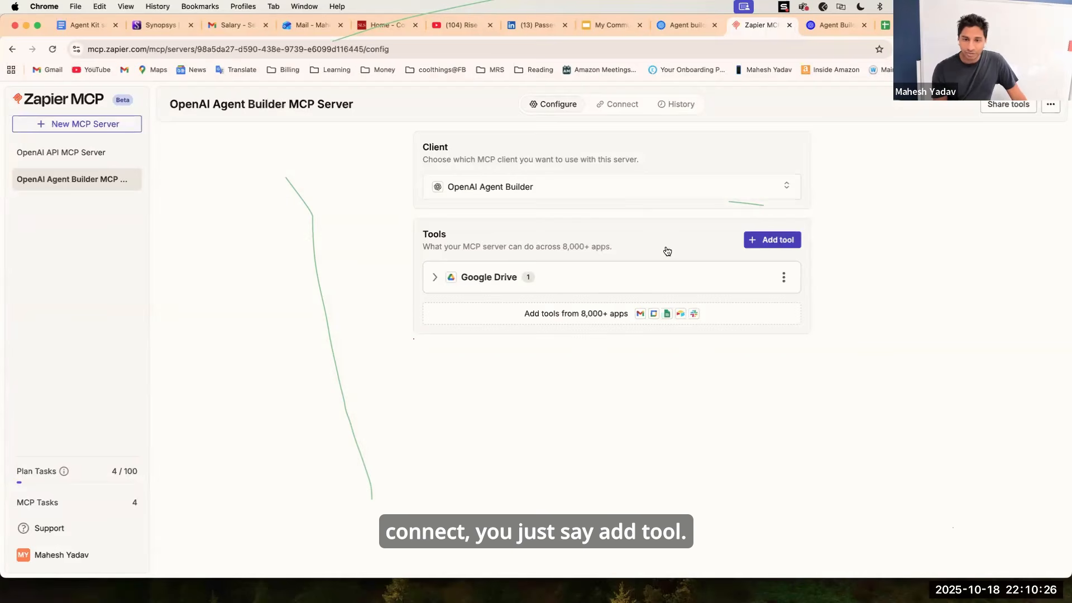
Browse the Google Drive tools available on the Zapier MCP server configuration page.
{"action": "type", "text": "cre"}
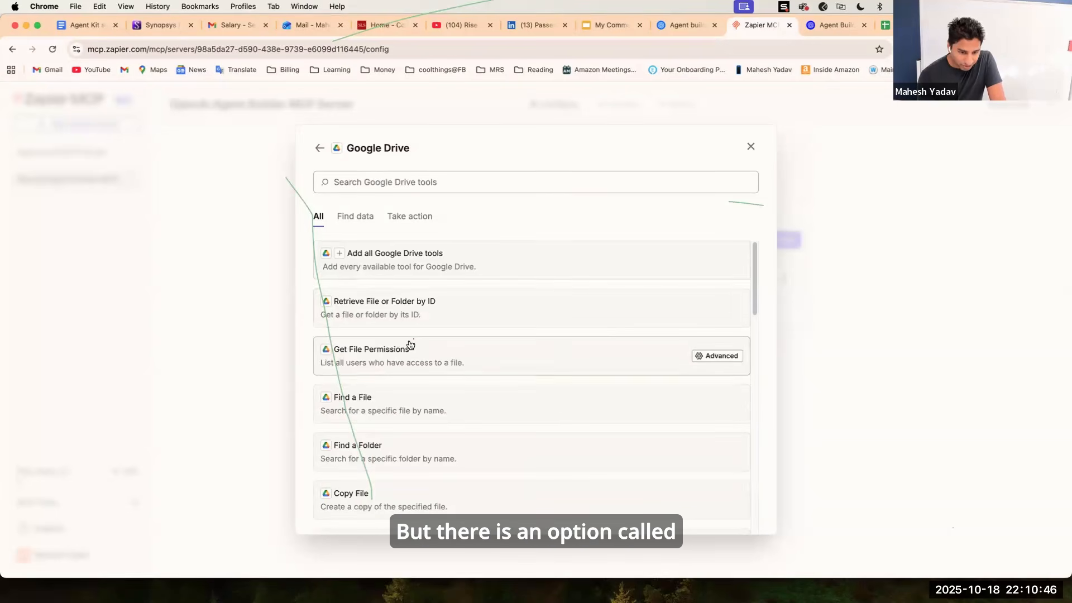
{"action": "scroll", "coordinate": [411, 344], "scroll_direction": "down", "scroll_amount": 1}
{"action": "scroll", "coordinate": [410, 344], "scroll_direction": "down", "scroll_amount": 5}
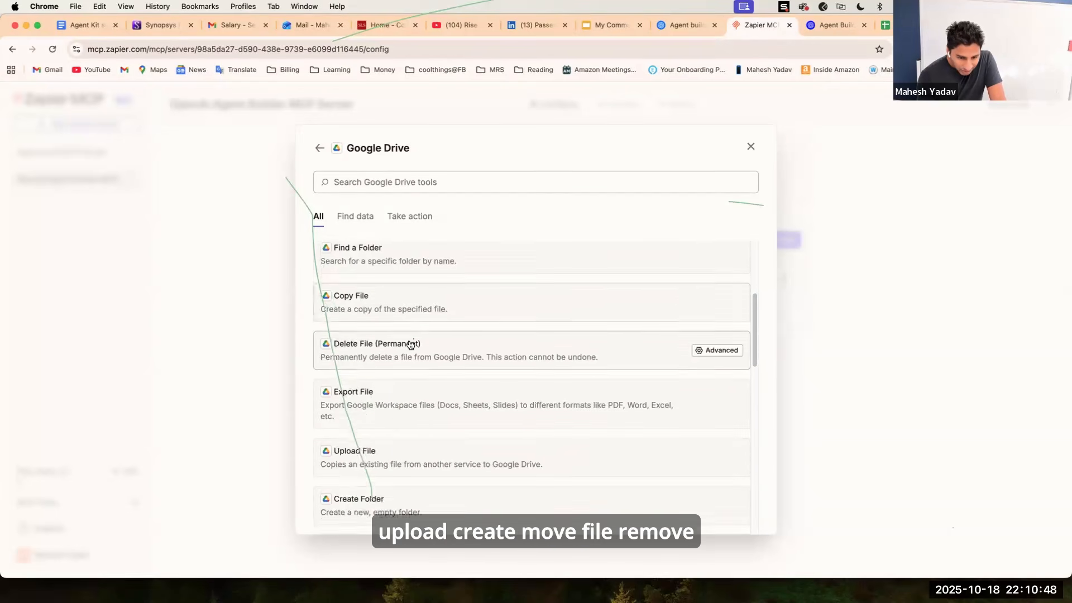
{"action": "scroll", "coordinate": [409, 343], "scroll_direction": "down", "scroll_amount": 4}
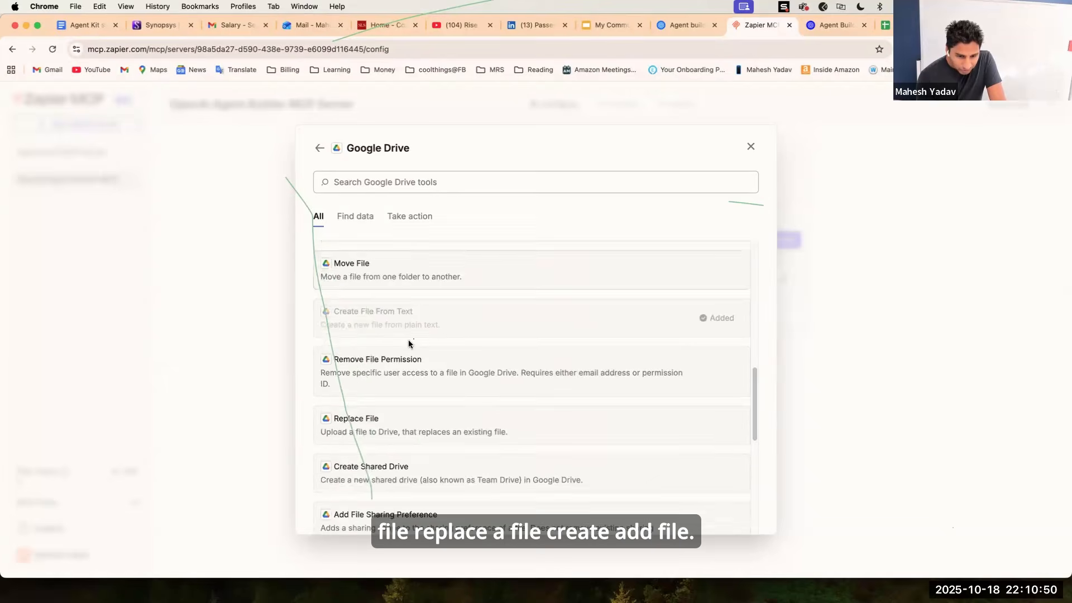
{"action": "scroll", "coordinate": [410, 345], "scroll_direction": "down", "scroll_amount": 1}
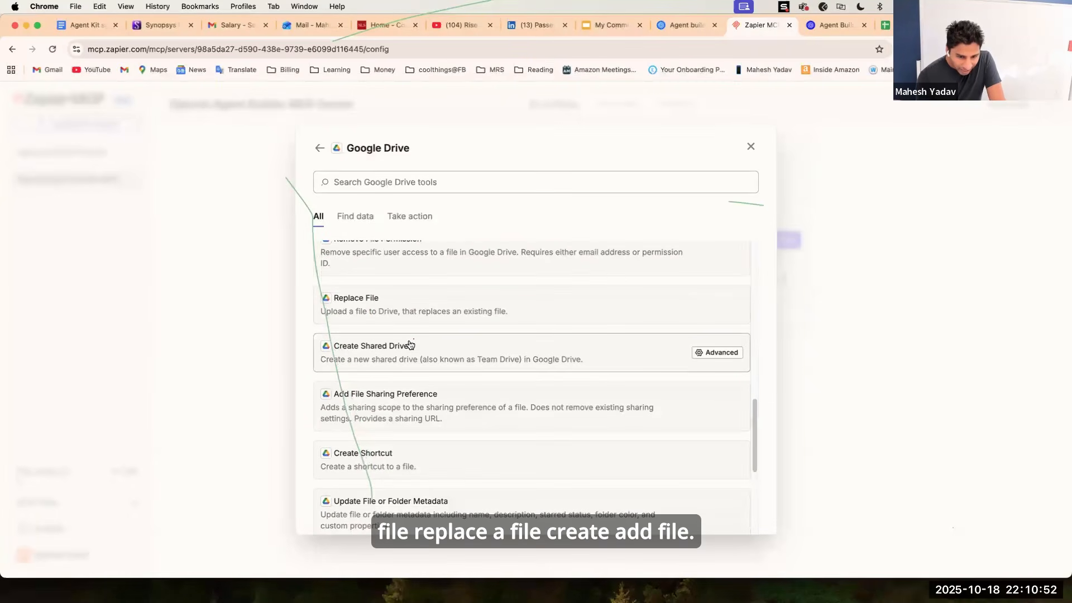
{"action": "scroll", "coordinate": [410, 345], "scroll_direction": "down", "scroll_amount": 5}
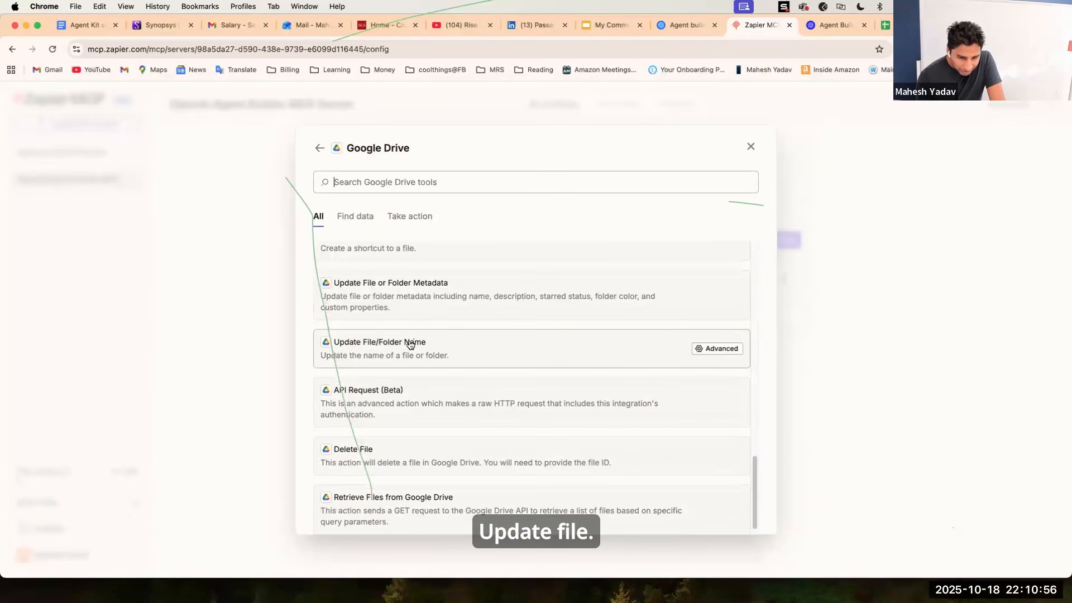
{"action": "scroll", "coordinate": [411, 344], "scroll_direction": "up", "scroll_amount": 9}
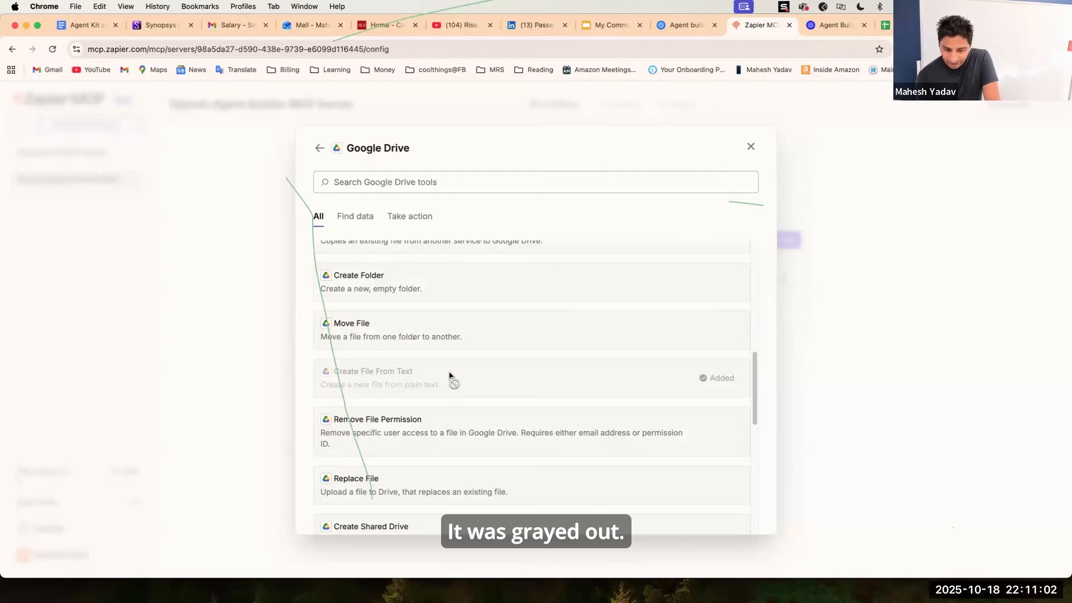
{"action": "left_click", "coordinate": [750, 146]}
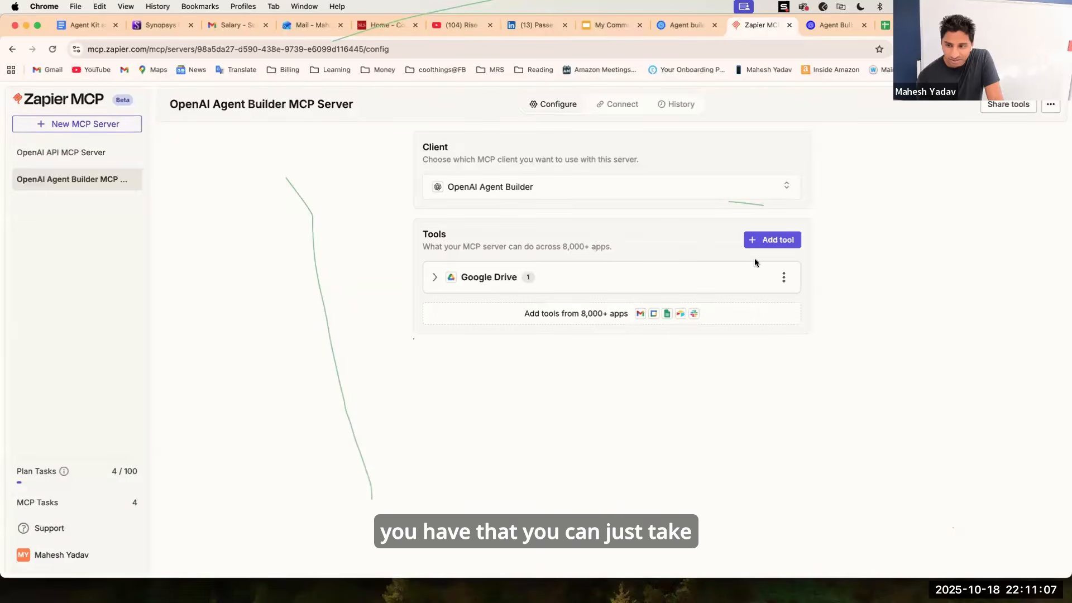
Copy the Zapier API key from the MCP server's Connect page and return to the Agent Builder tab.
{"action": "left_click", "coordinate": [784, 277]}
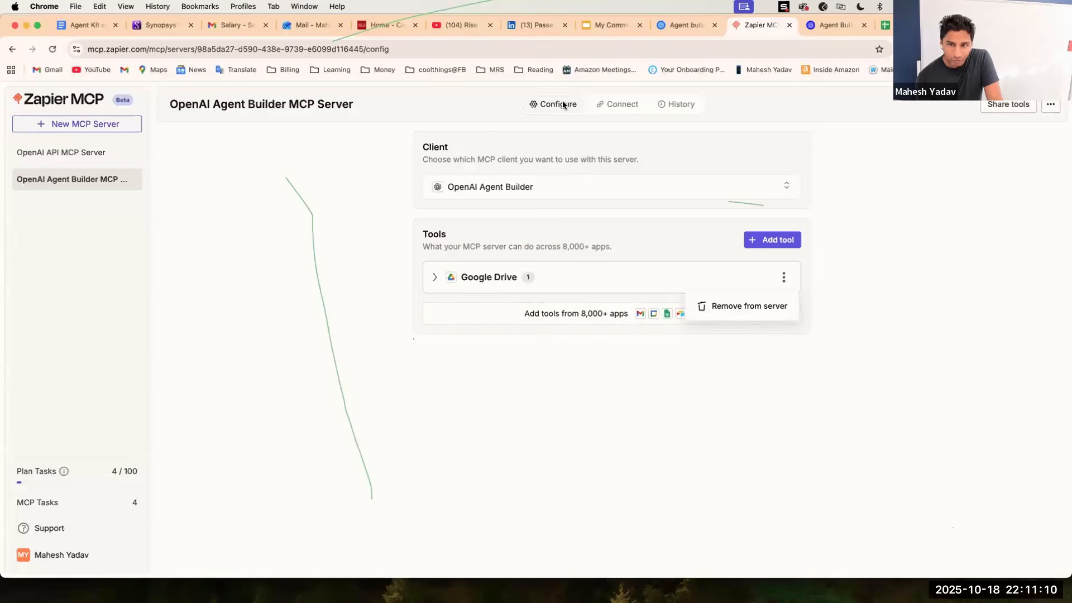
{"action": "left_click", "coordinate": [603, 109]}
{"action": "left_click", "coordinate": [602, 109]}
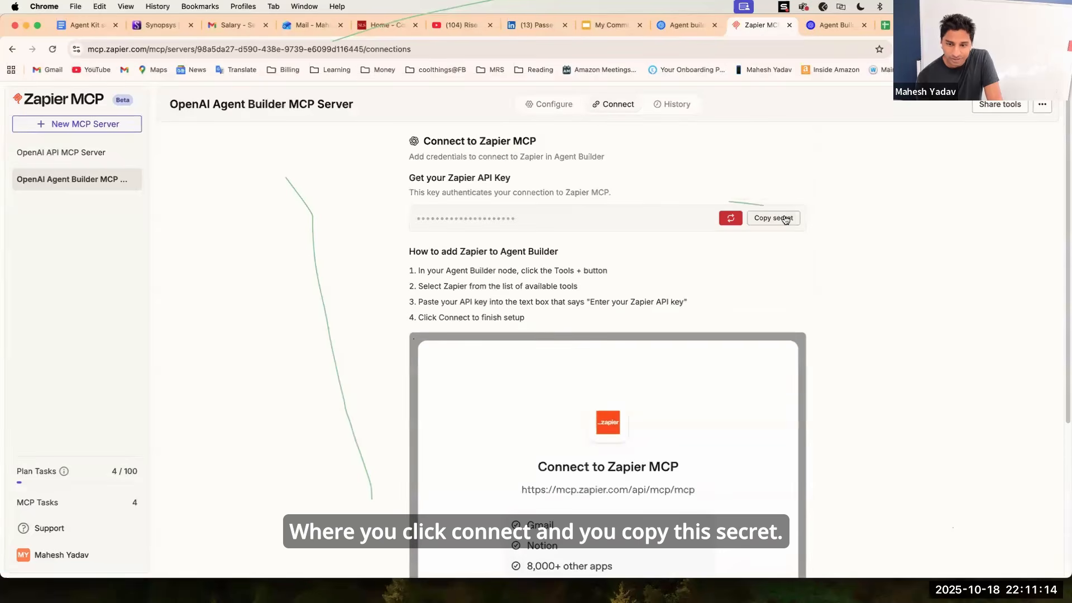
{"action": "left_click", "coordinate": [784, 219]}
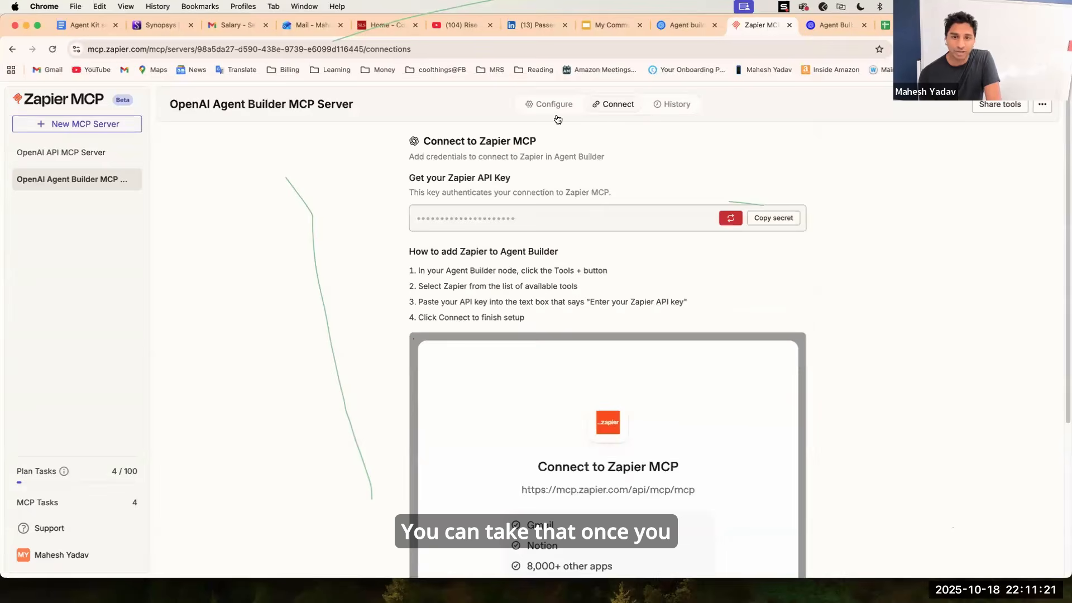
{"action": "left_click", "coordinate": [692, 26]}
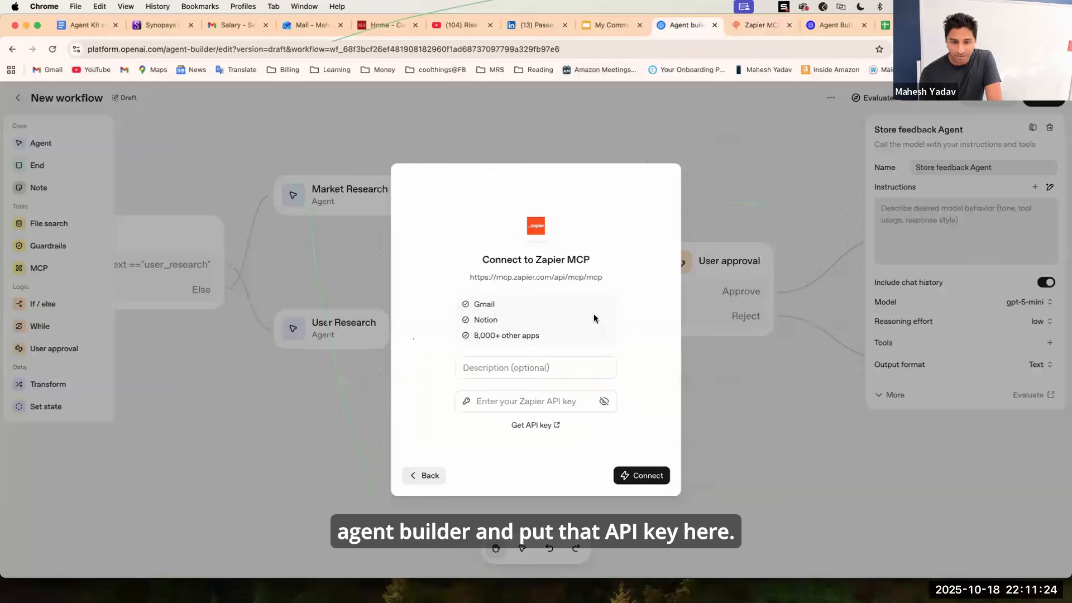
Enter the Zapier API key and connect to the Zapier MCP server.
{"action": "left_click", "coordinate": [498, 401]}
{"action": "left_click", "coordinate": [643, 475]}
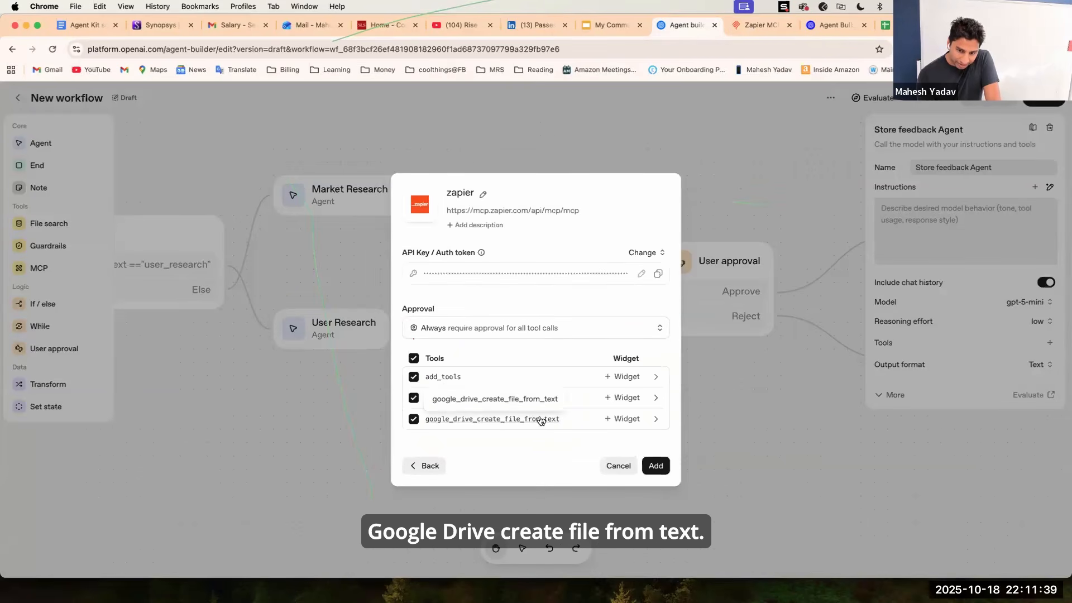
Set tool-call approval to Never require approval and add the Zapier server to the agent.
{"action": "left_click", "coordinate": [523, 329]}
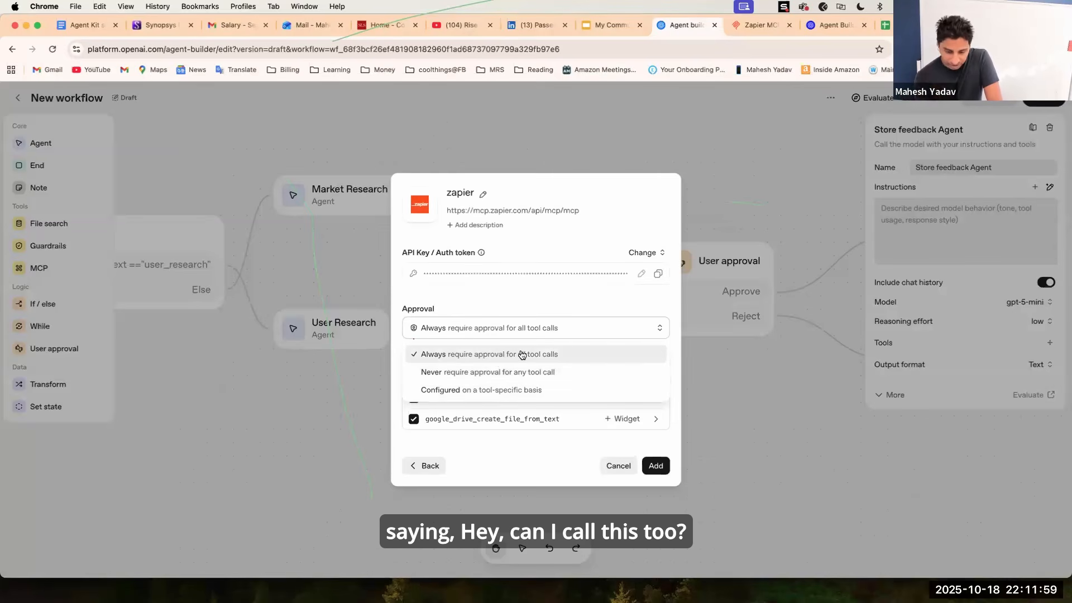
{"action": "left_click", "coordinate": [508, 375]}
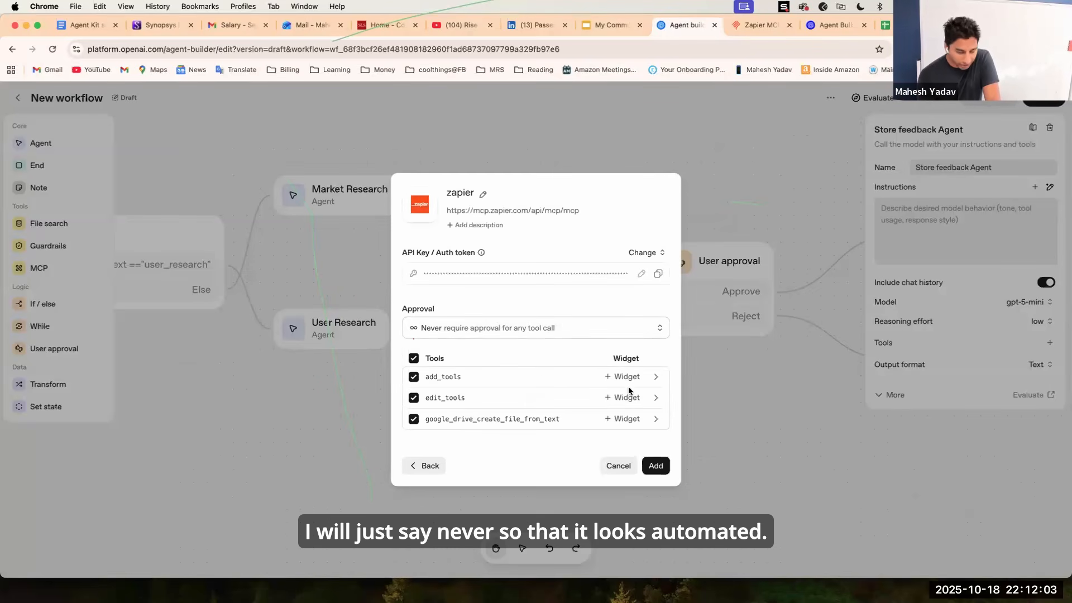
{"action": "left_click", "coordinate": [654, 464]}
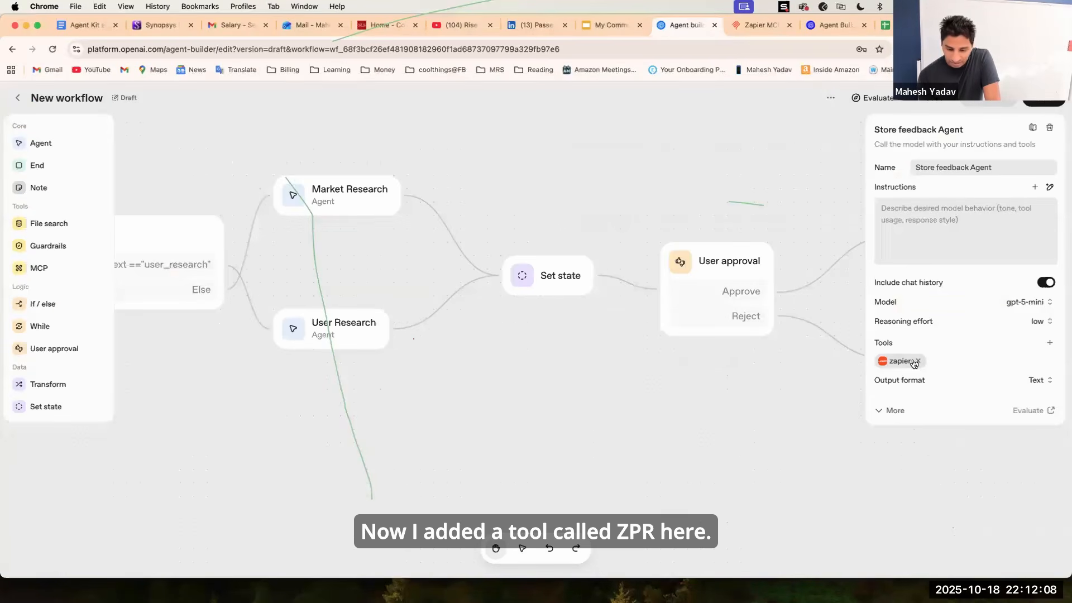
Paste instructions to create a DOC_Approved file and upload it to Google Drive into the agent's instructions.
{"action": "left_click", "coordinate": [931, 241]}
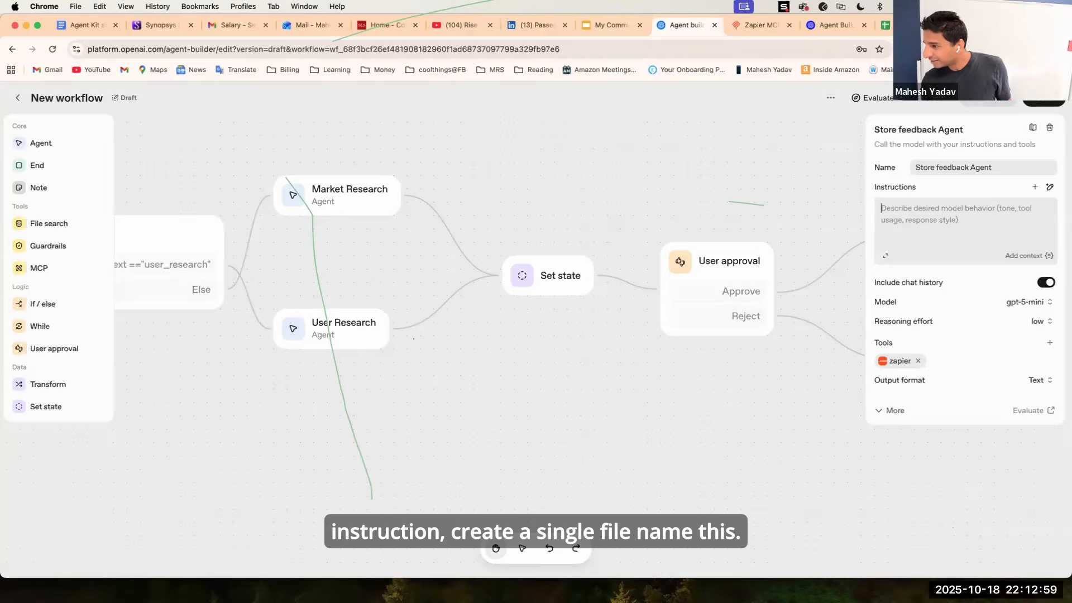
{"action": "key", "text": "super+v"}
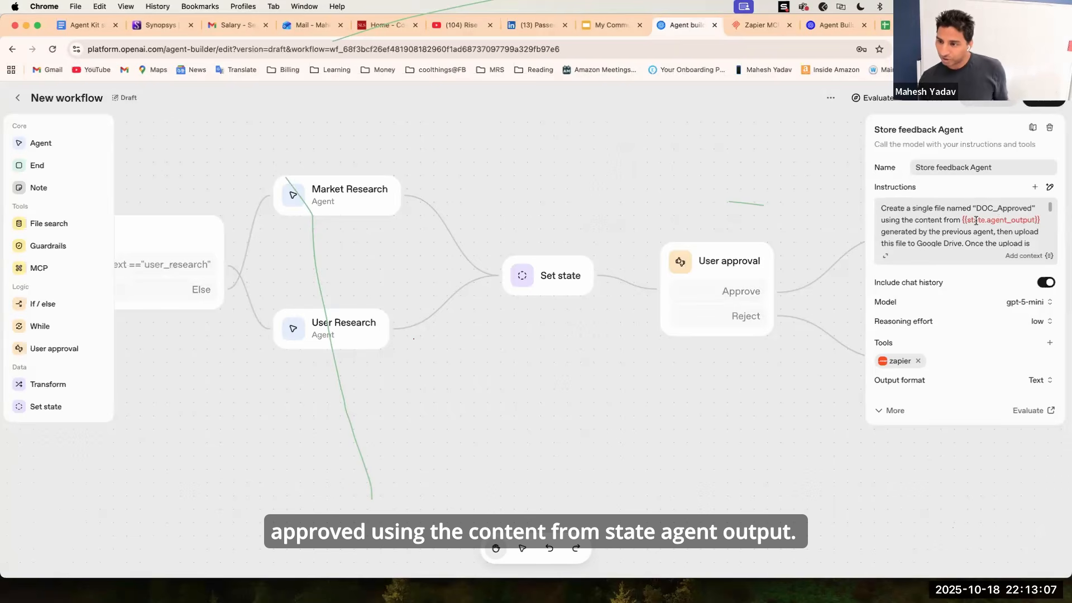
Insert the research_data state variable as context at the end of the instructions.
{"action": "double_click", "coordinate": [1003, 221]}
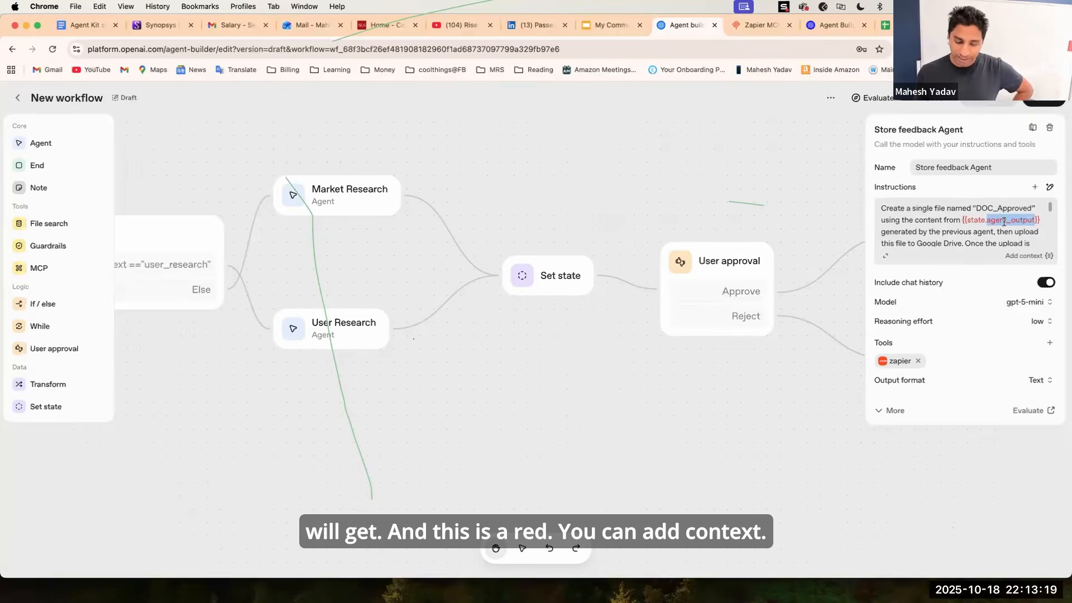
{"action": "left_click", "coordinate": [1010, 220]}
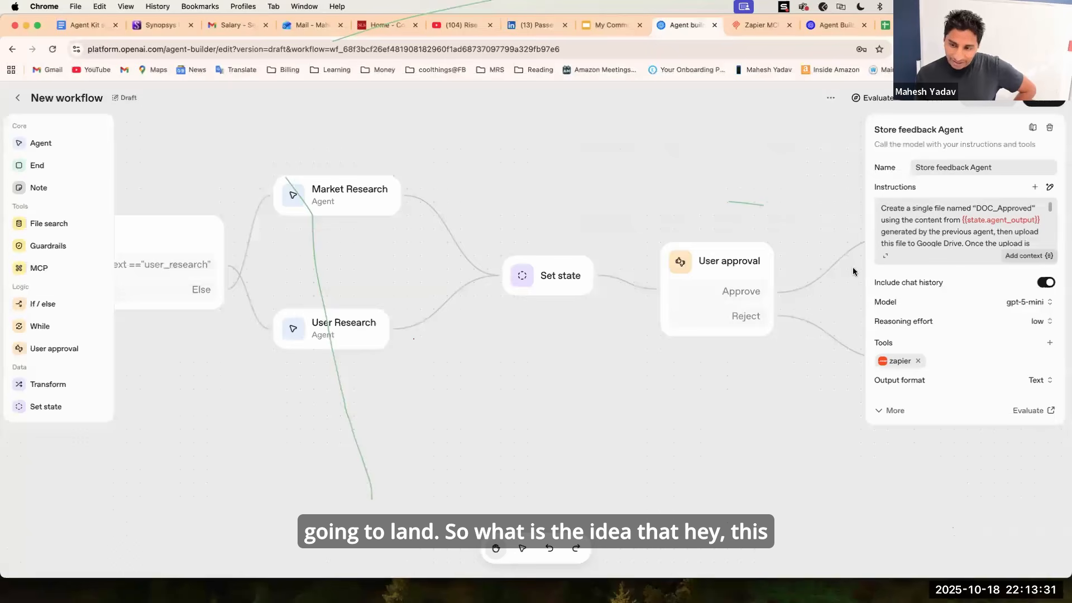
{"action": "left_click", "coordinate": [958, 220]}
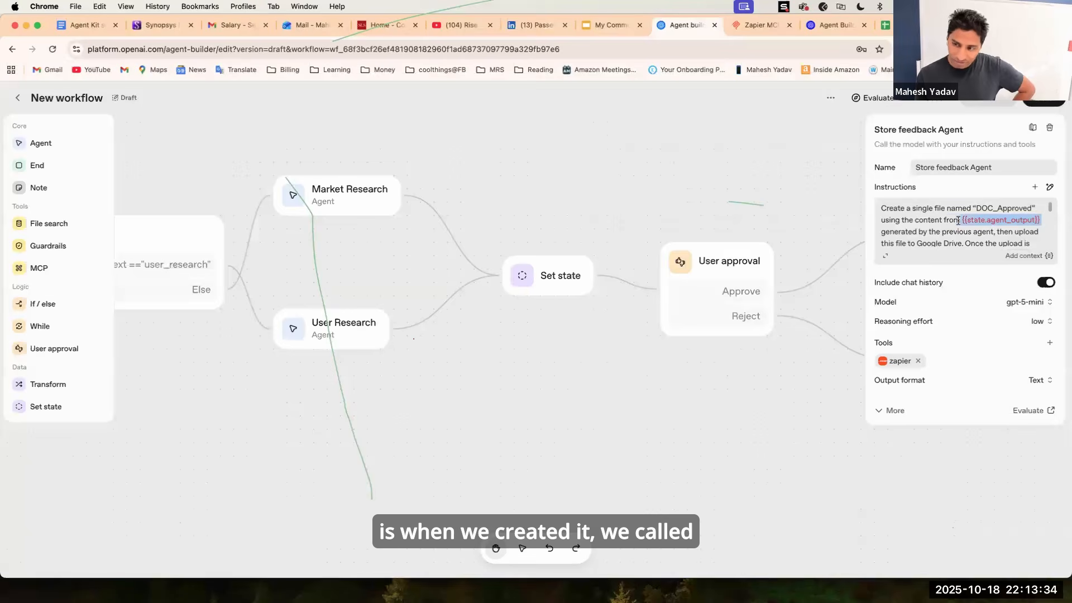
{"action": "left_click", "coordinate": [1020, 220]}
{"action": "double_click", "coordinate": [1020, 219]}
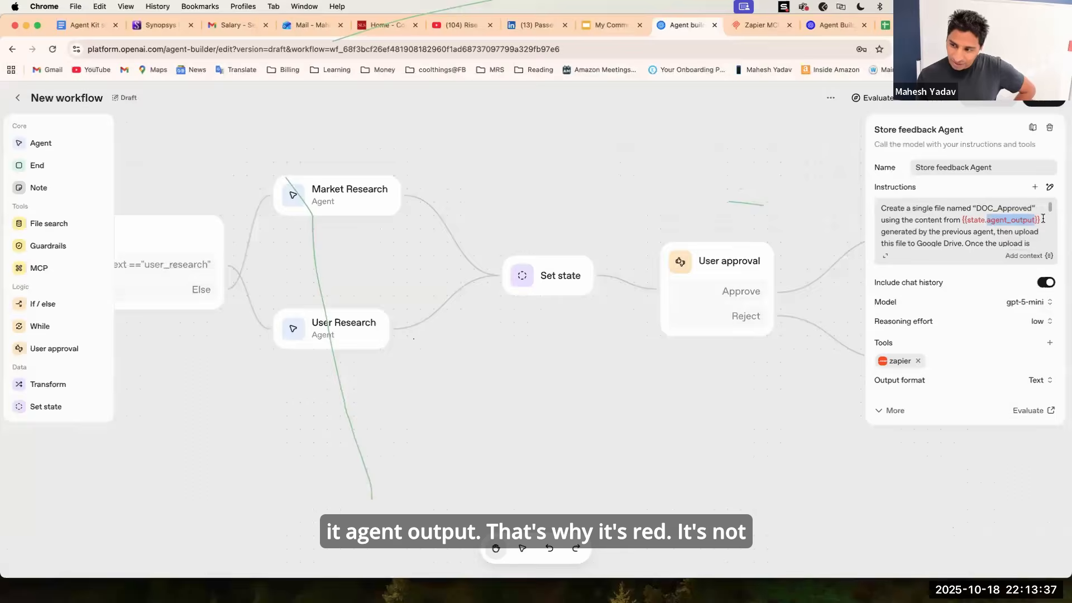
{"action": "left_click_drag", "start_coordinate": [1041, 219], "coordinate": [962, 220]}
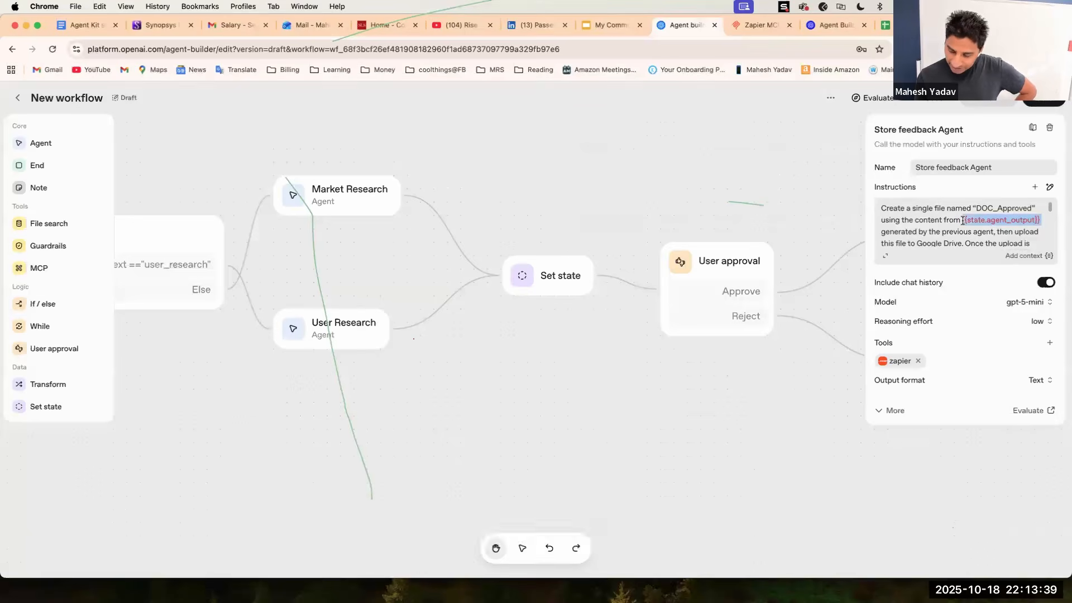
{"action": "left_click", "coordinate": [964, 243]}
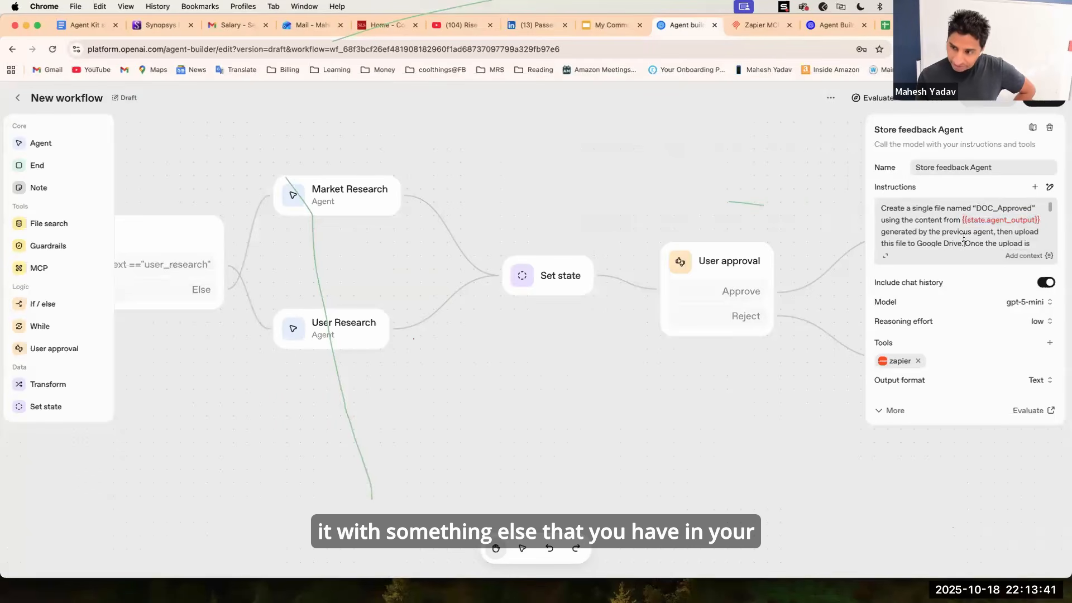
{"action": "scroll", "coordinate": [964, 239], "scroll_direction": "down", "scroll_amount": 5}
{"action": "scroll", "coordinate": [964, 238], "scroll_direction": "down", "scroll_amount": 2}
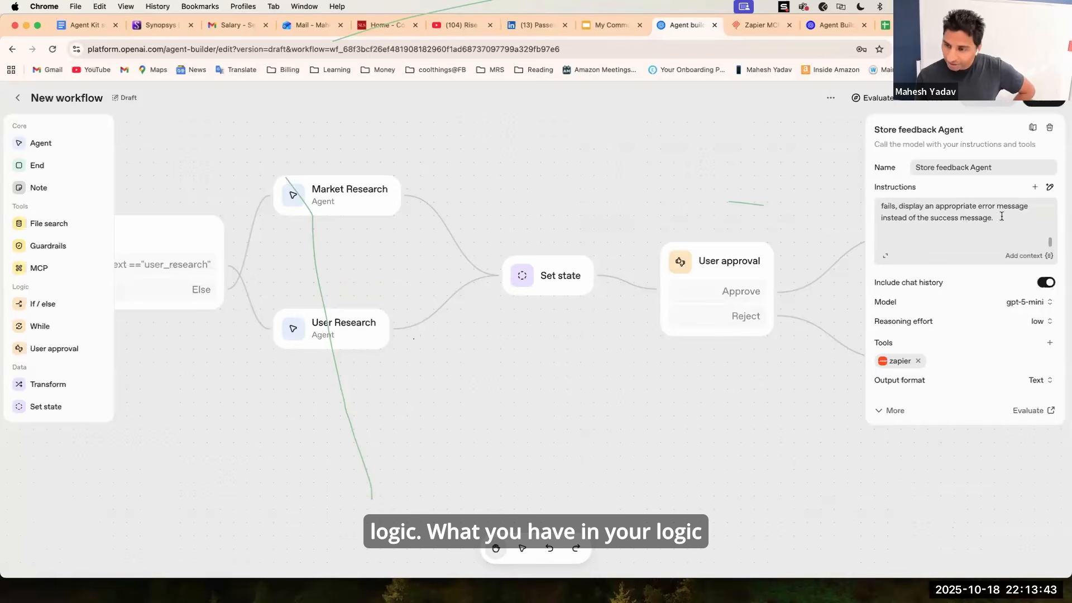
{"action": "key", "text": "Return"}
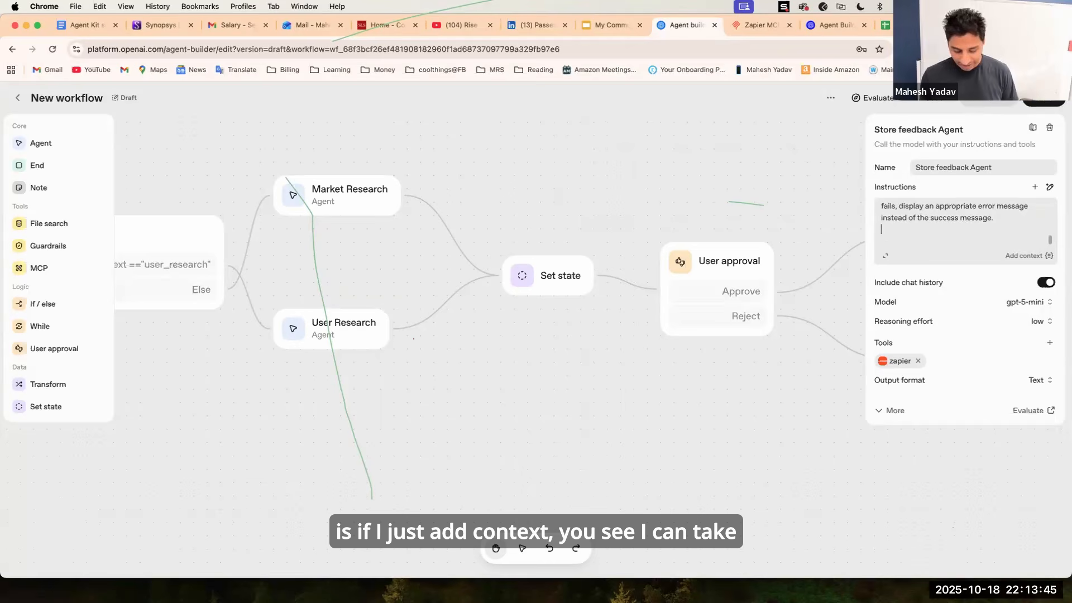
{"action": "left_click", "coordinate": [1027, 255]}
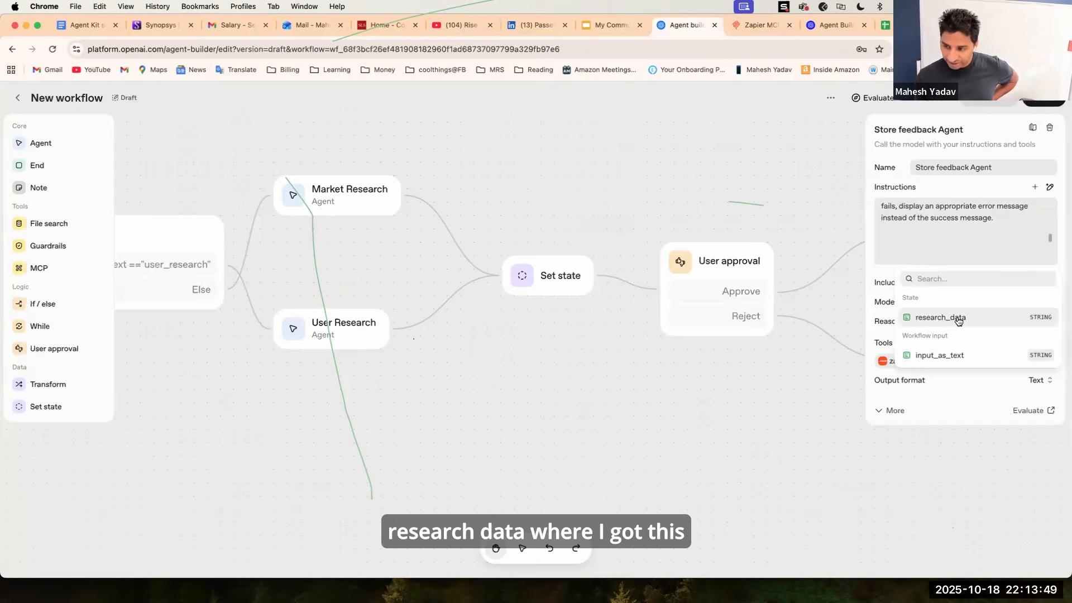
{"action": "left_click", "coordinate": [926, 317]}
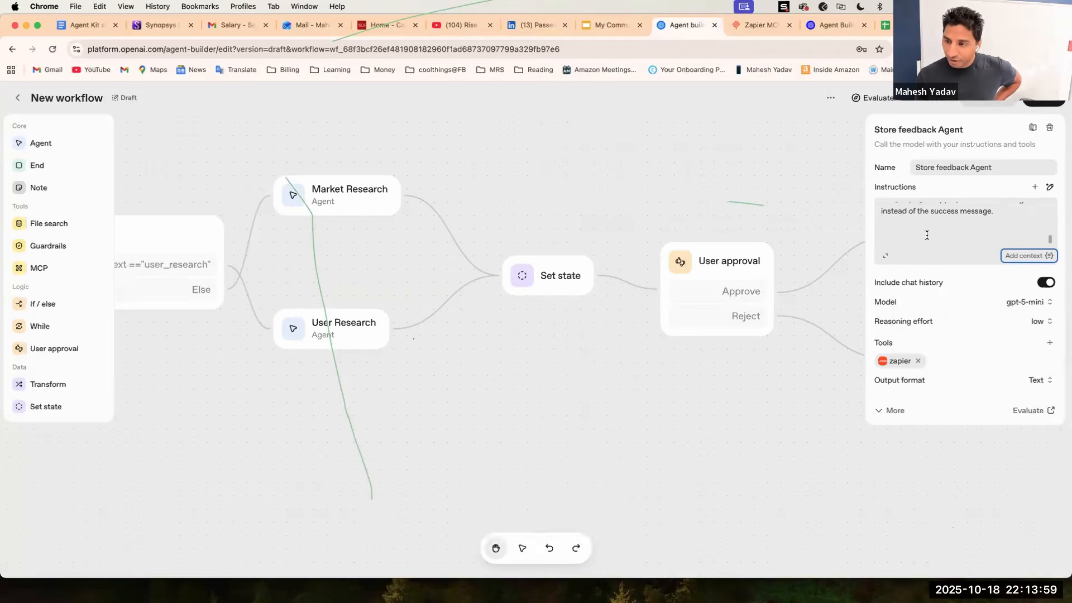
Move the research_data variable to replace the {{state.agent_output}} reference in the instructions.
{"action": "left_click_drag", "start_coordinate": [981, 242], "coordinate": [796, 243]}
{"action": "key", "text": "cmd+c"}
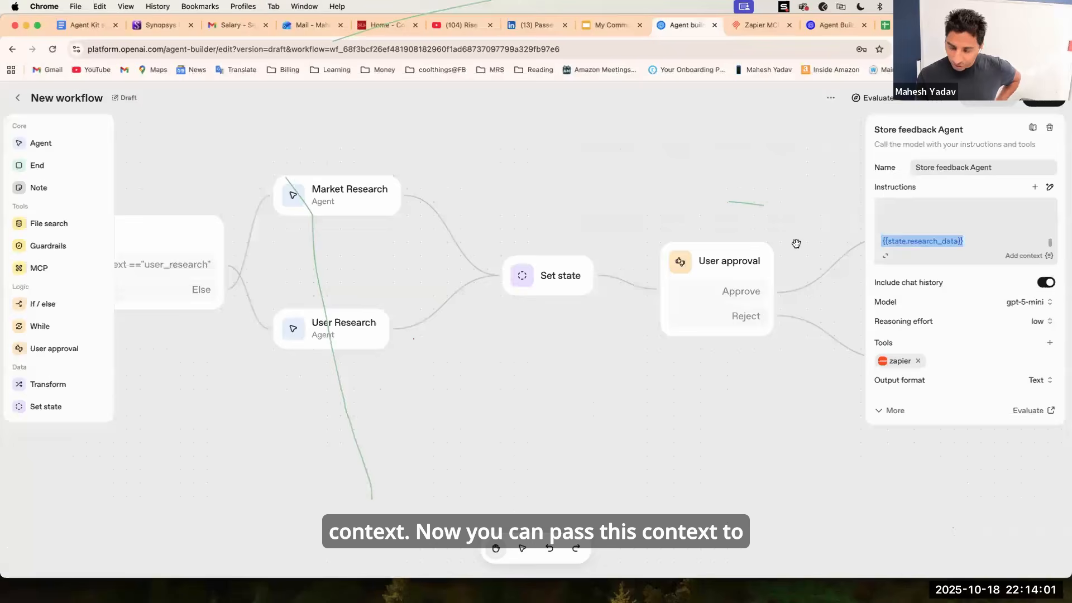
{"action": "key", "text": "BackSpace"}
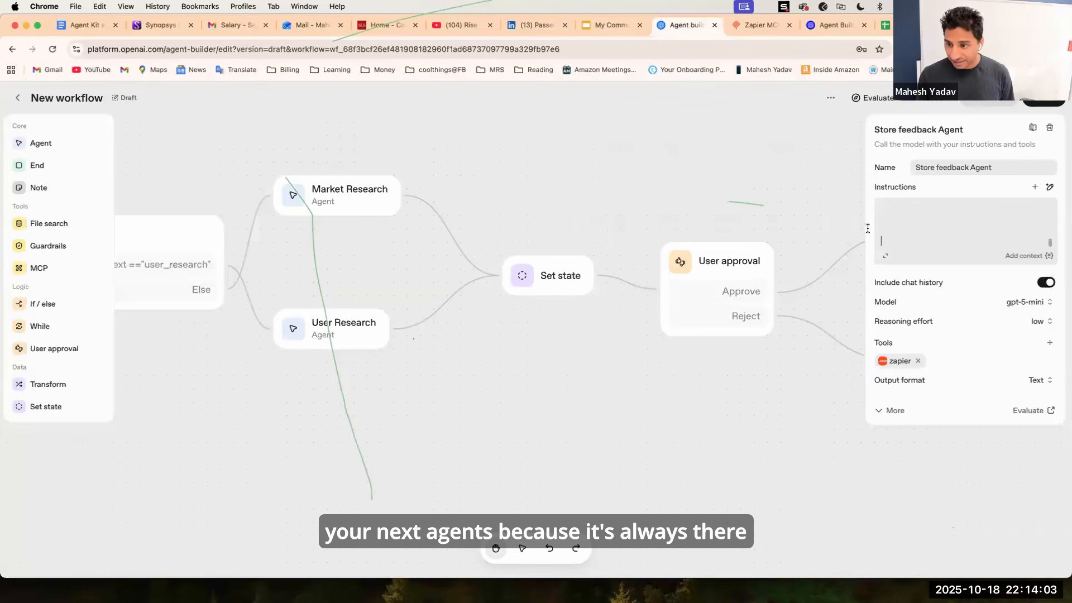
{"action": "key", "text": "cmd+v"}
{"action": "scroll", "coordinate": [1044, 219], "scroll_direction": "up", "scroll_amount": 5}
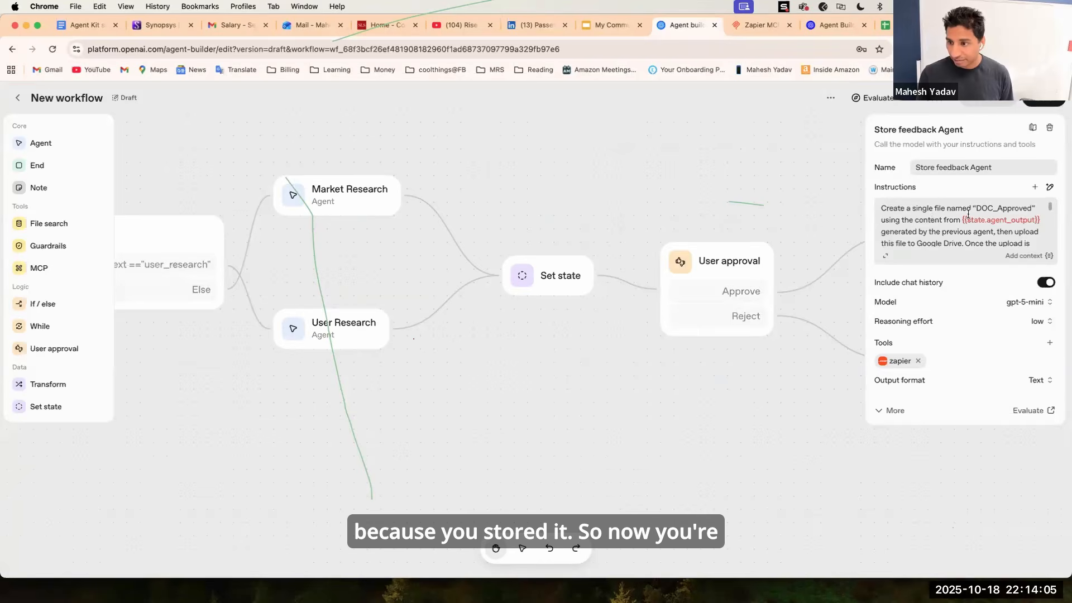
{"action": "left_click_drag", "start_coordinate": [1040, 220], "coordinate": [961, 222]}
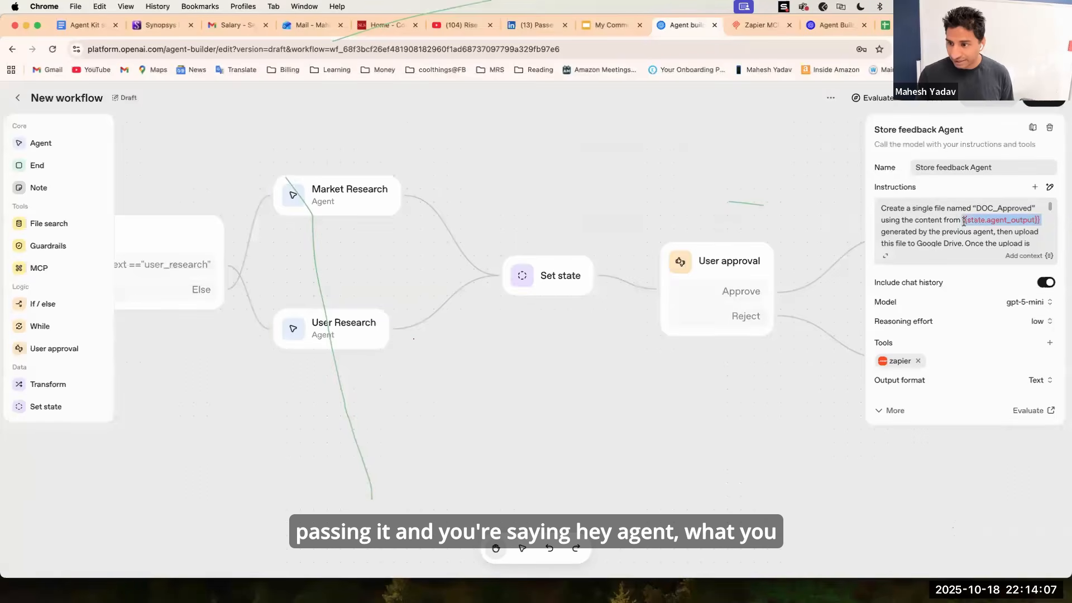
{"action": "key", "text": "cmd+v"}
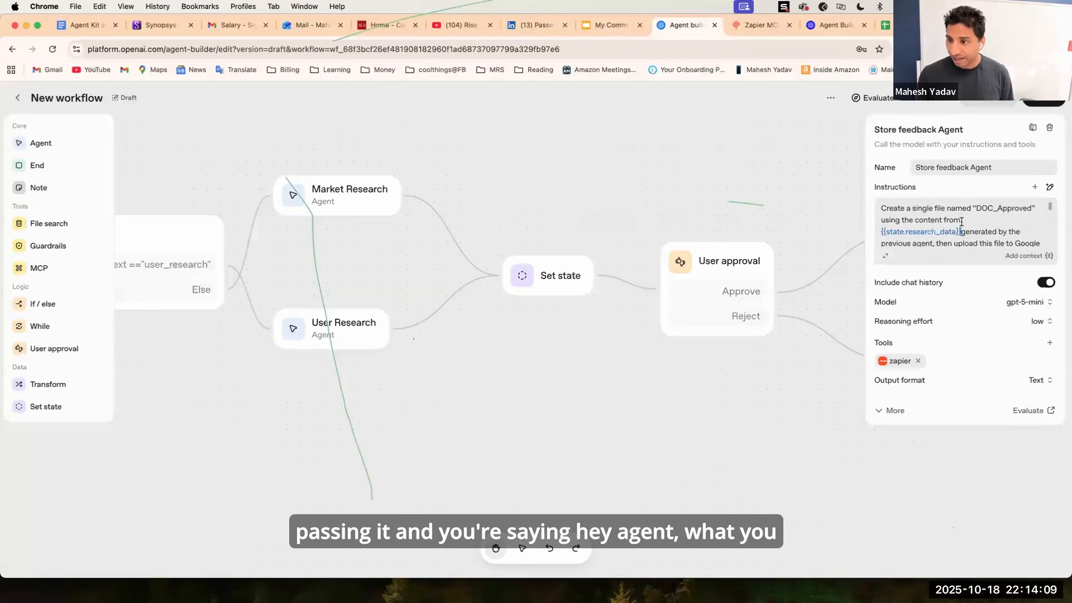
Add "using tools provided" after the Google Drive upload instruction.
{"action": "left_click", "coordinate": [965, 230]}
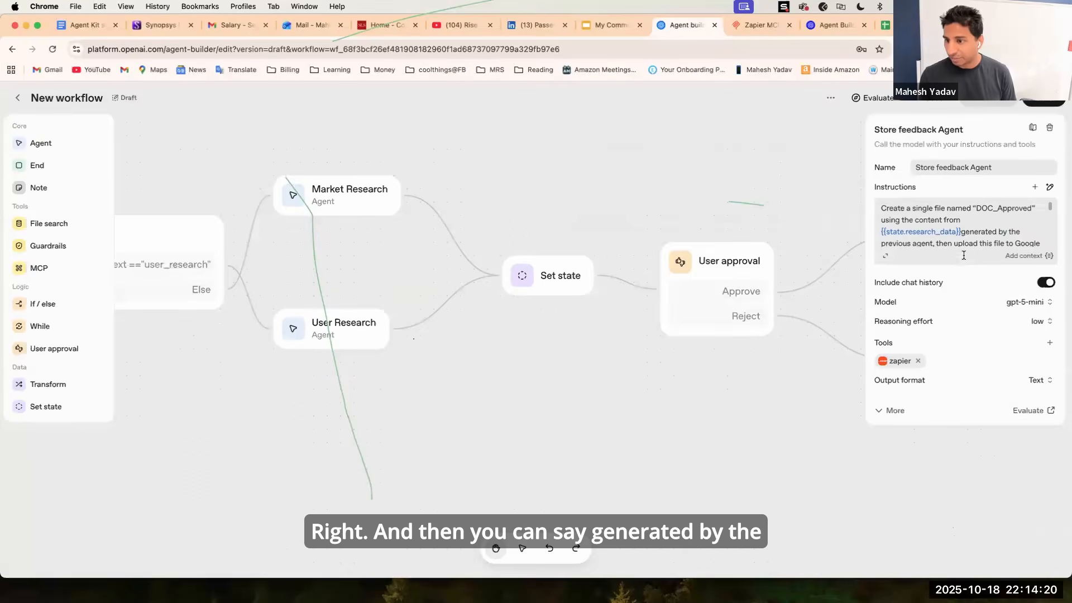
{"action": "scroll", "coordinate": [949, 235], "scroll_direction": "down", "scroll_amount": 3}
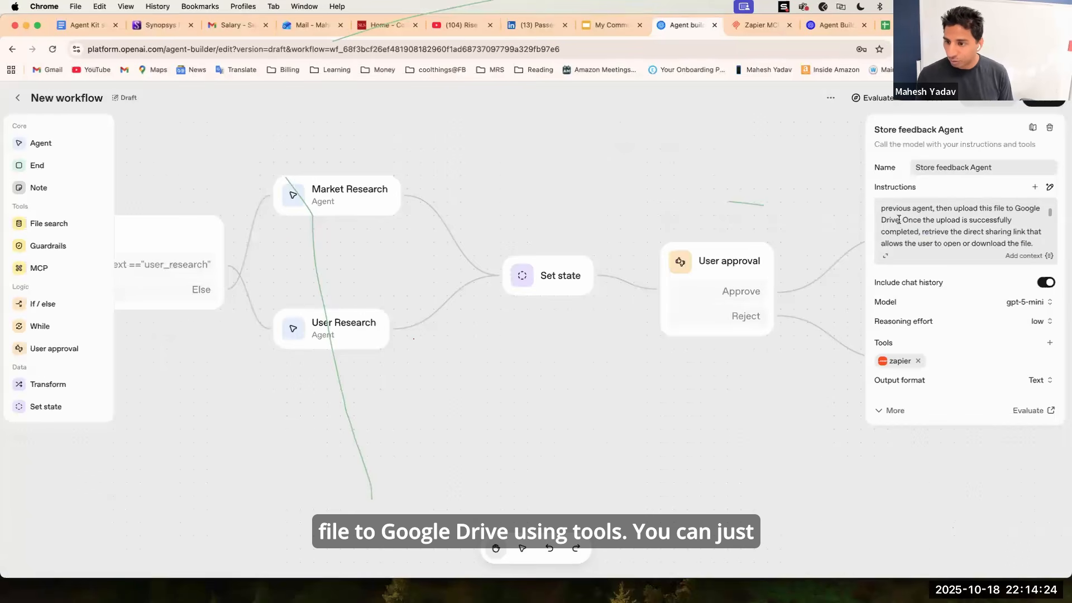
{"action": "left_click", "coordinate": [898, 220]}
{"action": "type", "text": "using tools"}
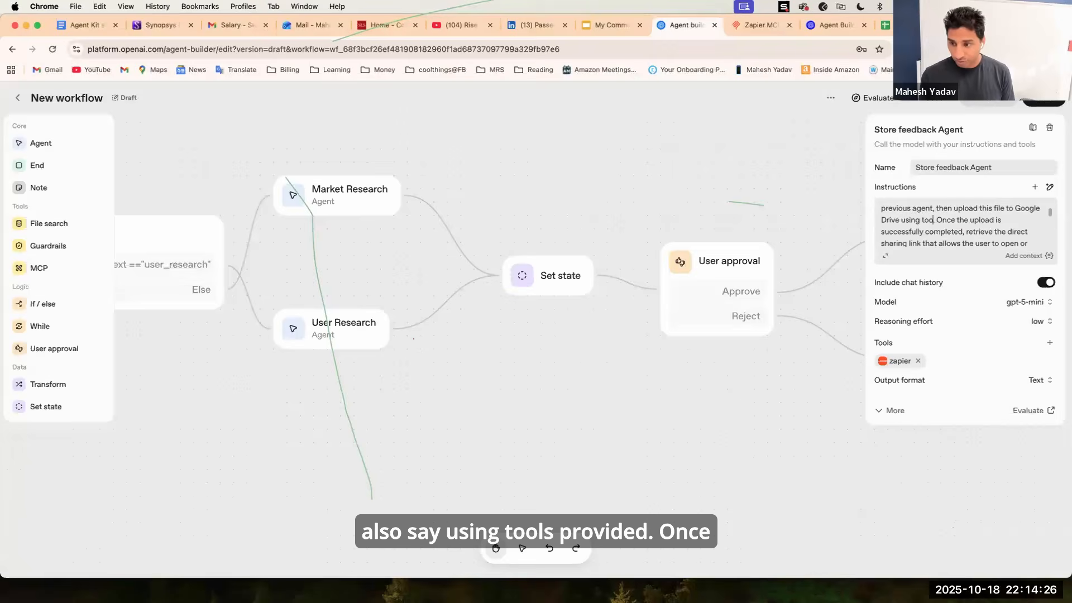
{"action": "type", "text": " provided"}
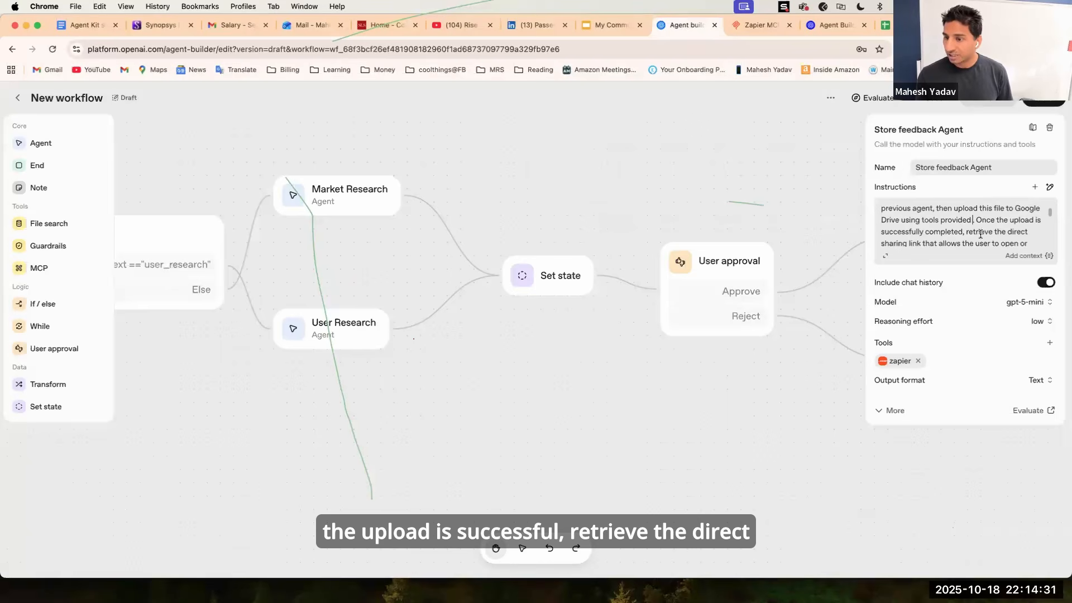
Delete the final sentences about displaying a markdown-formatted widget from the instructions.
{"action": "scroll", "coordinate": [988, 236], "scroll_direction": "down", "scroll_amount": 3}
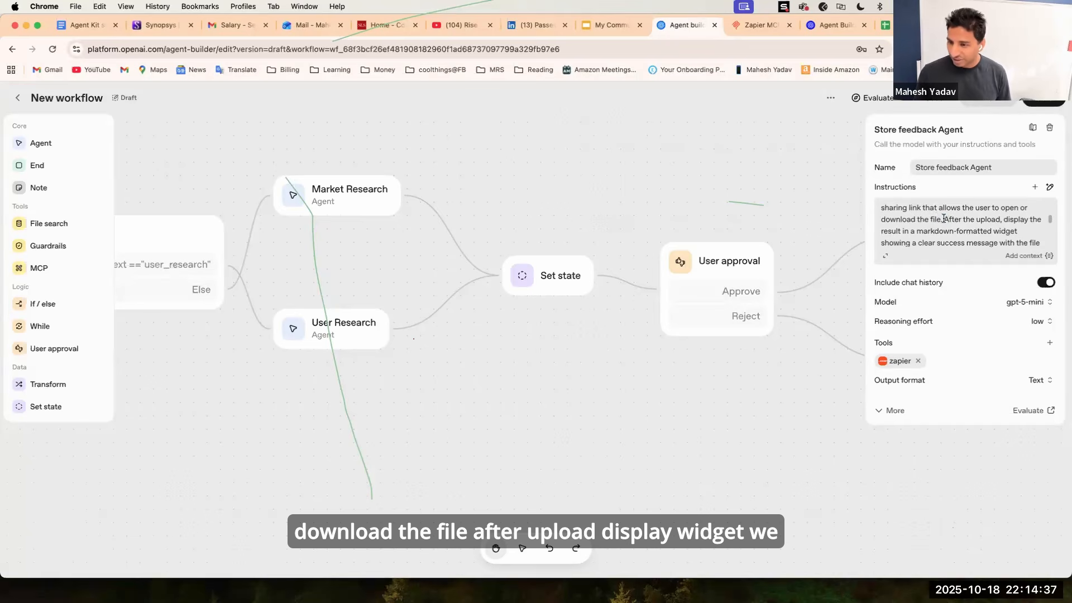
{"action": "left_click_drag", "start_coordinate": [943, 218], "coordinate": [964, 256]}
{"action": "key", "text": "BackSpace"}
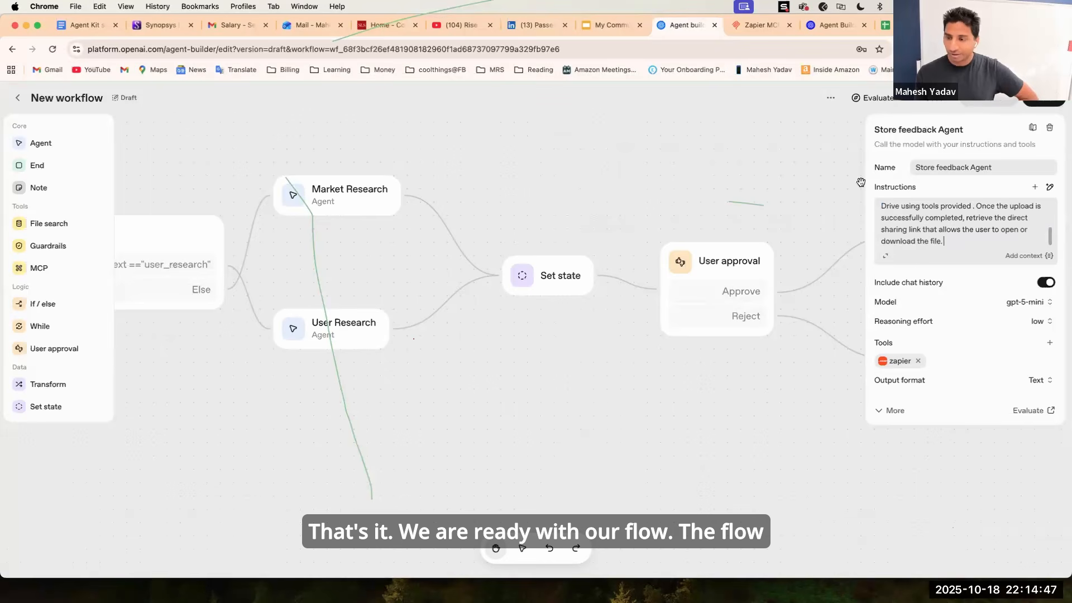
Review the complete workflow and the Store feedback Agent's settings.
{"action": "left_click", "coordinate": [768, 190]}
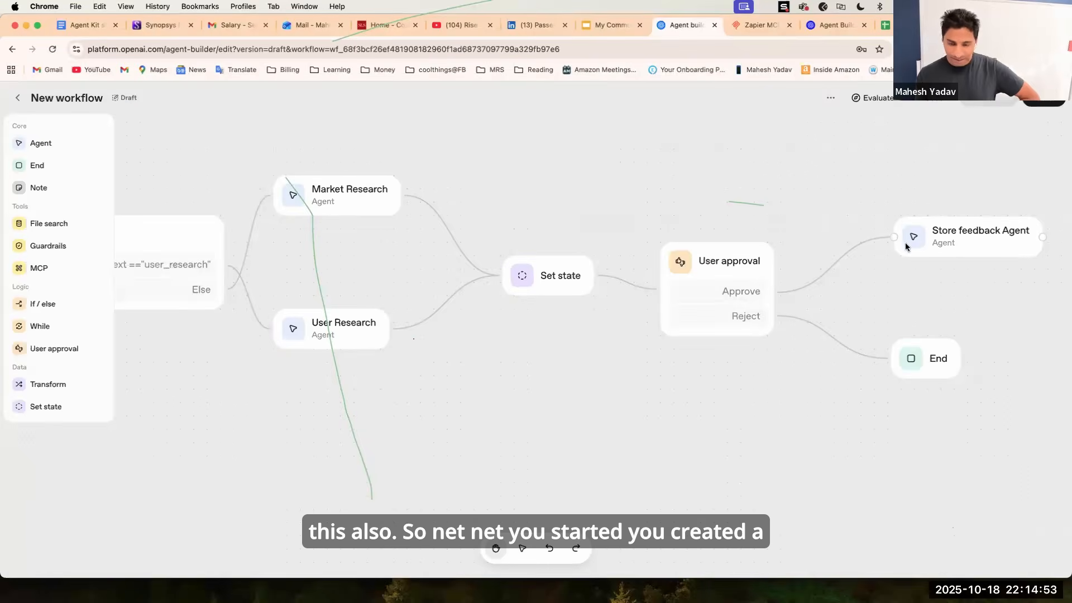
{"action": "scroll", "coordinate": [633, 190], "scroll_direction": "down", "scroll_amount": 5}
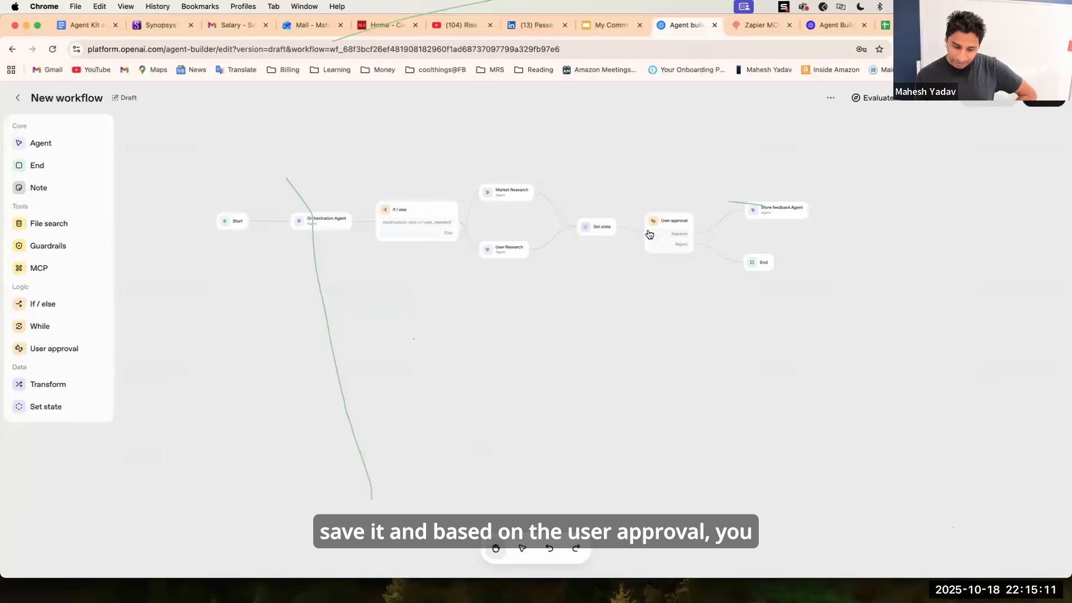
{"action": "left_click", "coordinate": [772, 214]}
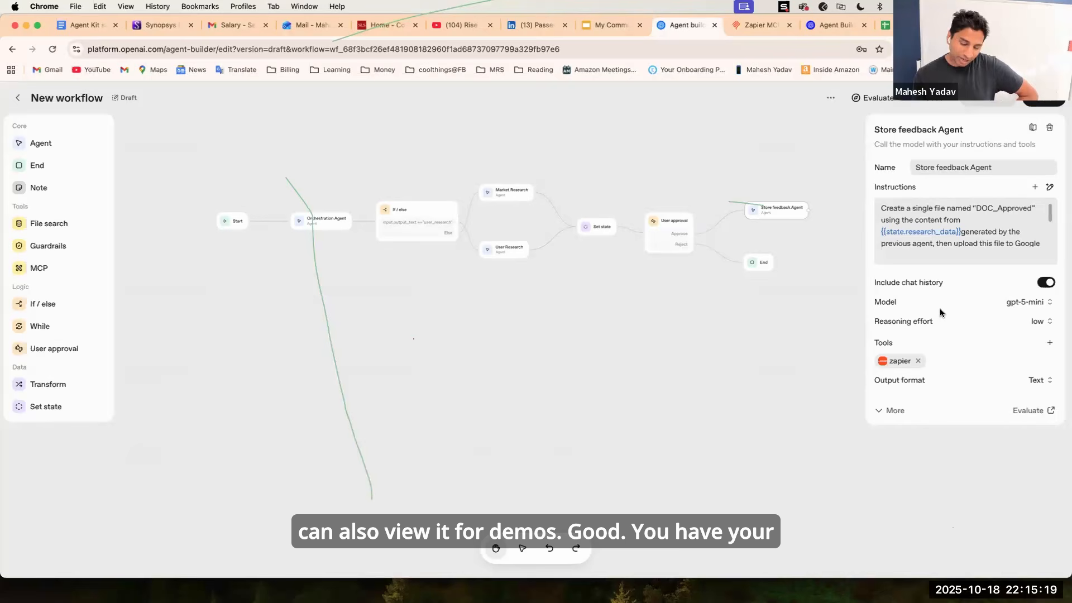
{"action": "left_click", "coordinate": [728, 366]}
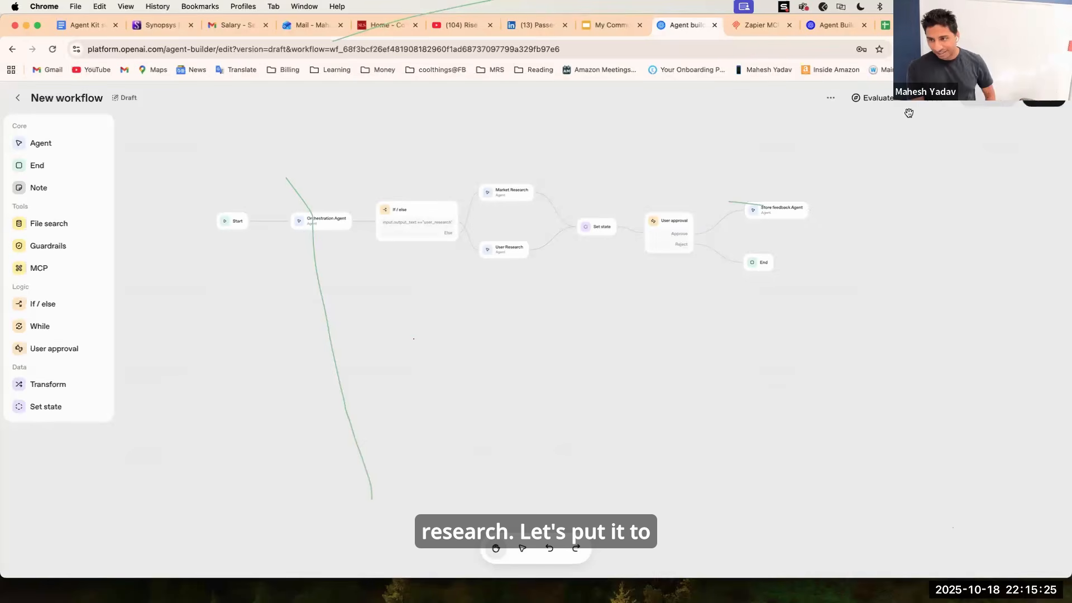
Preview the workflow and send the test message "Hey do user research on agentic ai courses foro PM's and suggest best possible one.".
{"action": "left_click", "coordinate": [988, 97]}
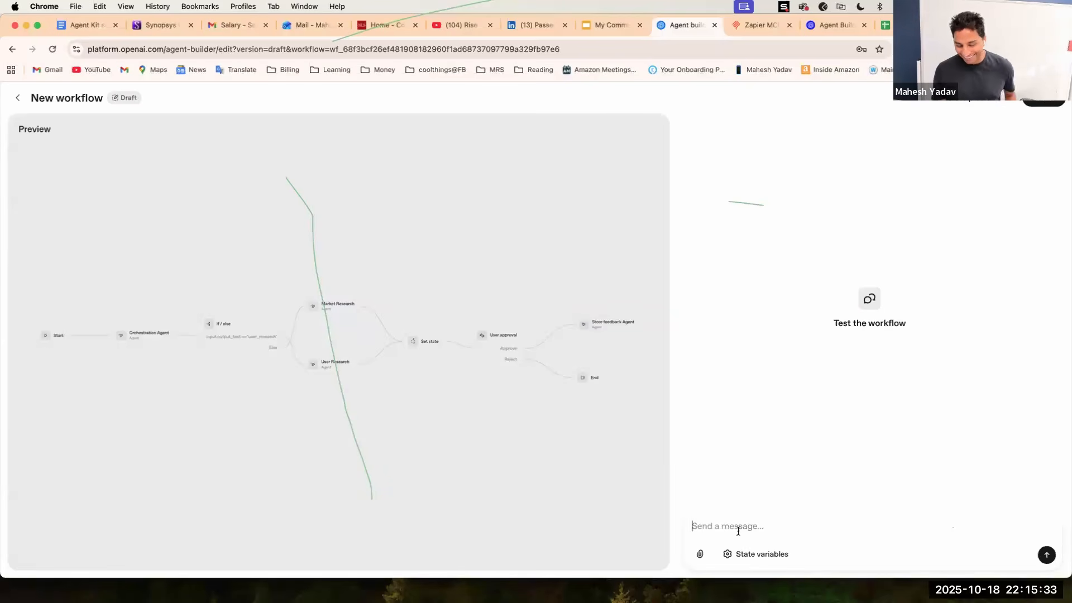
{"action": "type", "text": "Hey d"}
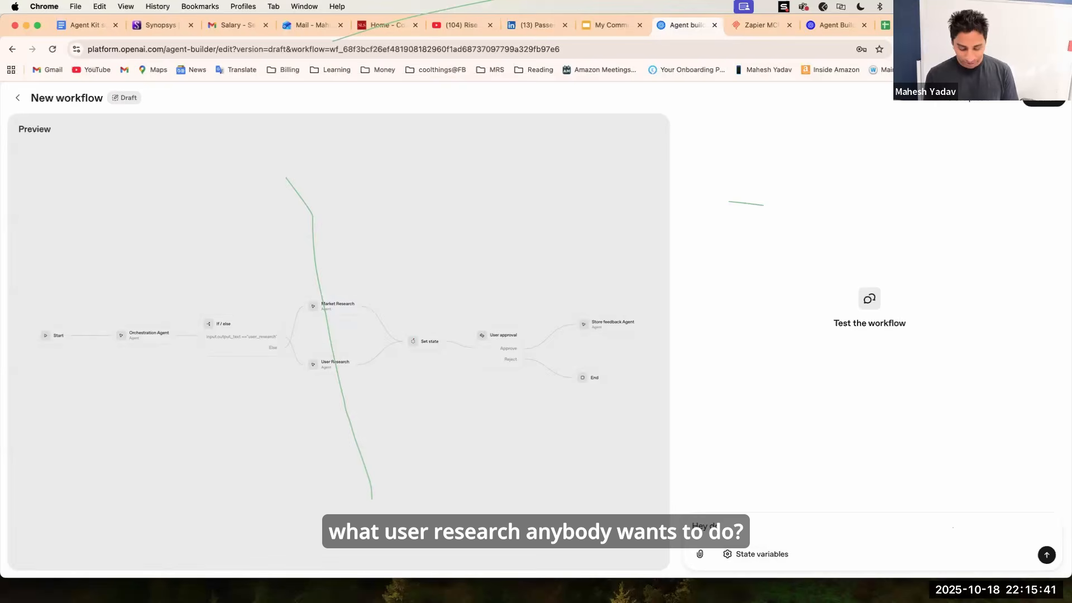
{"action": "type", "text": "o user"}
{"action": "type", "text": "research on agentic ai courses foro PM's and suggest best possible one."}
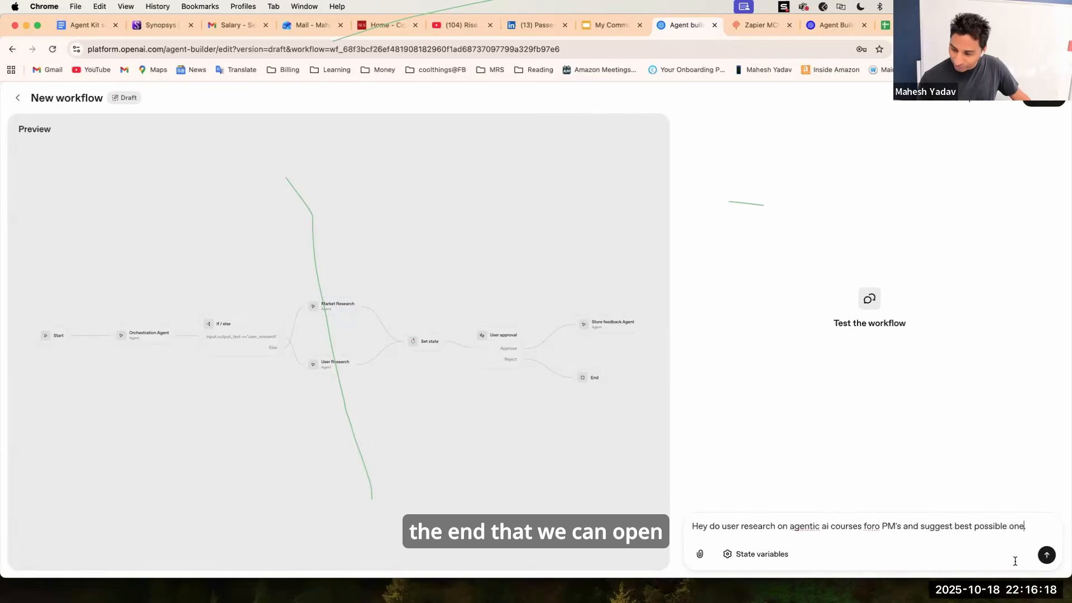
{"action": "left_click", "coordinate": [1047, 559]}
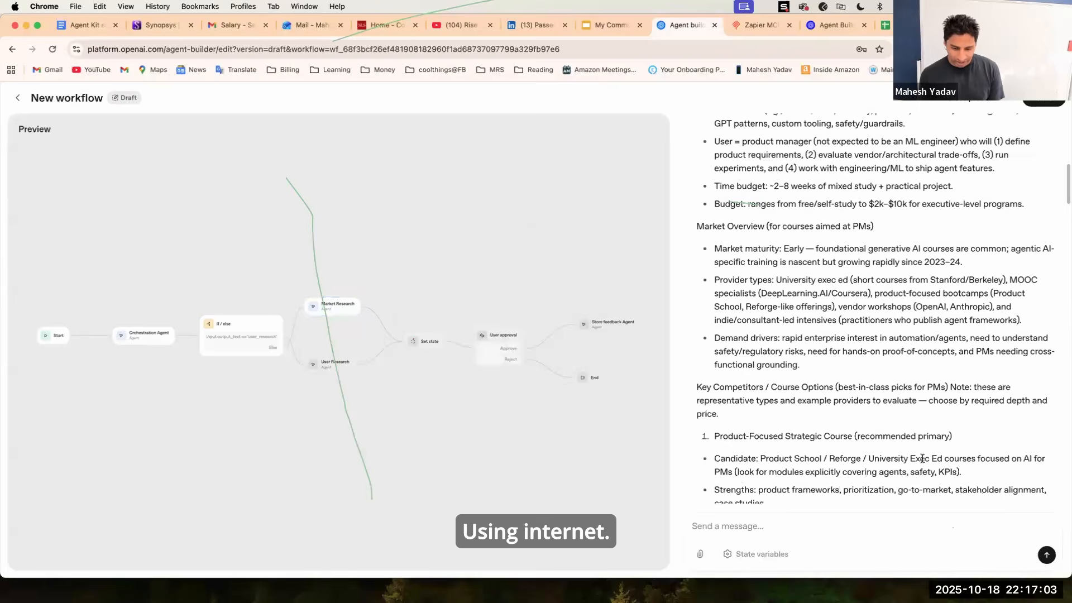
Read through the research response in the preview and reject the request to continue.
{"action": "scroll", "coordinate": [885, 358], "scroll_direction": "down", "scroll_amount": 10}
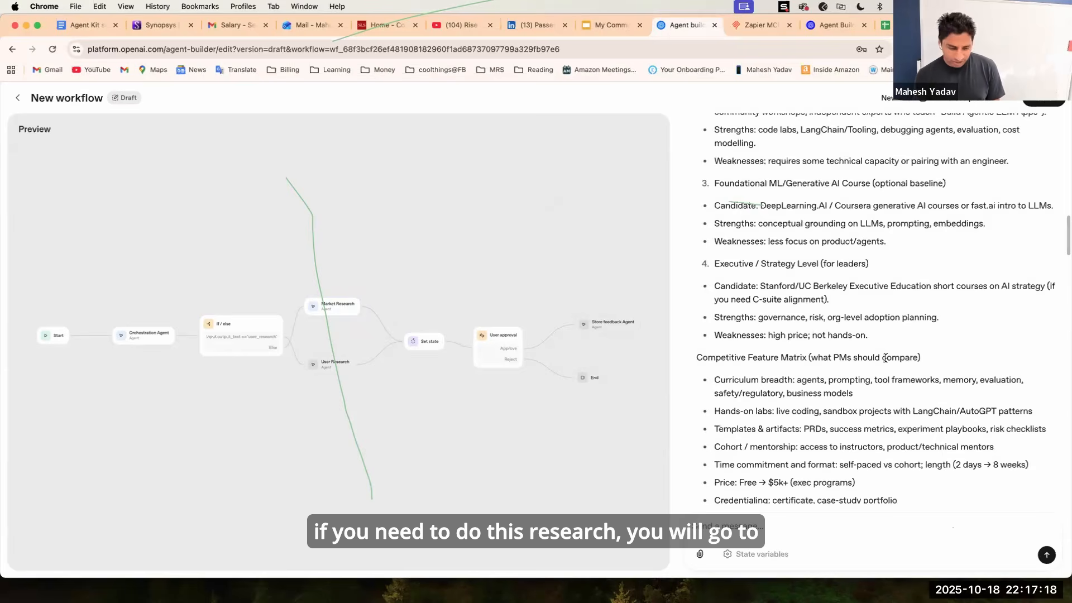
{"action": "scroll", "coordinate": [885, 357], "scroll_direction": "down", "scroll_amount": 4}
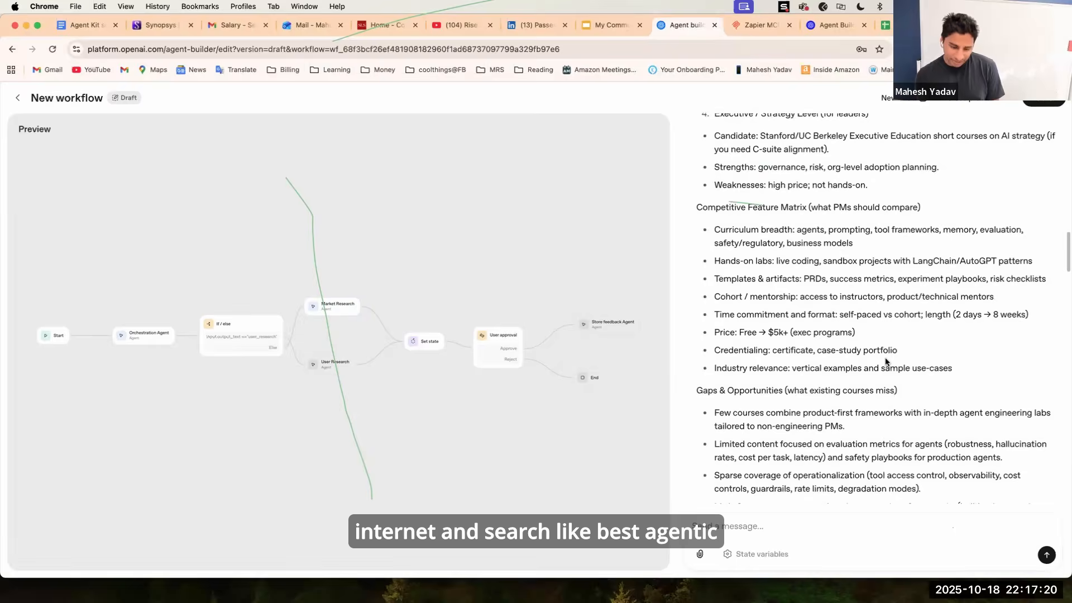
{"action": "scroll", "coordinate": [885, 360], "scroll_direction": "down", "scroll_amount": 6}
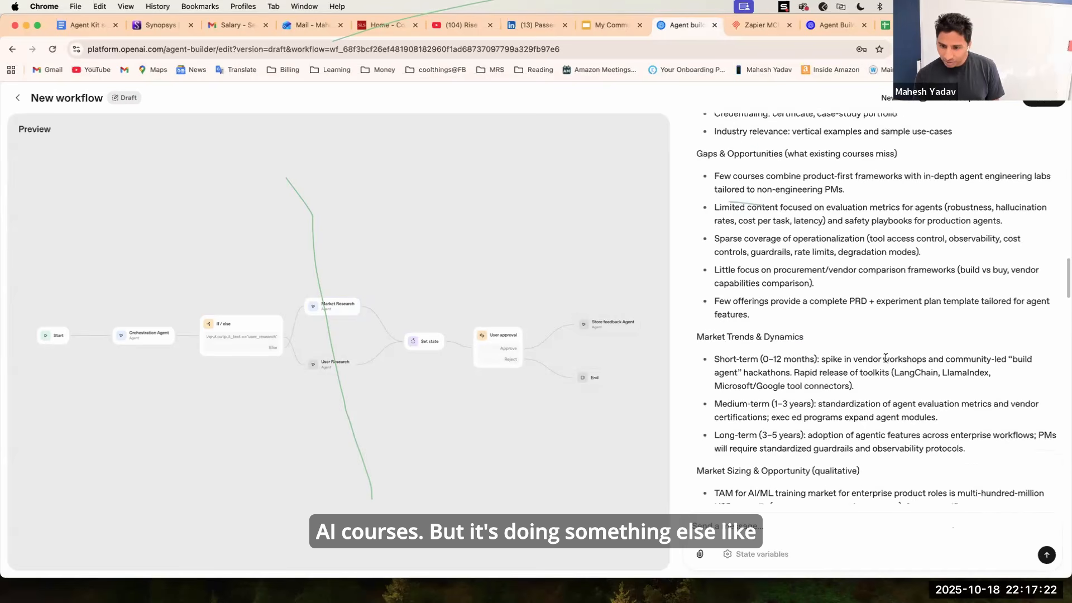
{"action": "scroll", "coordinate": [885, 358], "scroll_direction": "down", "scroll_amount": 6}
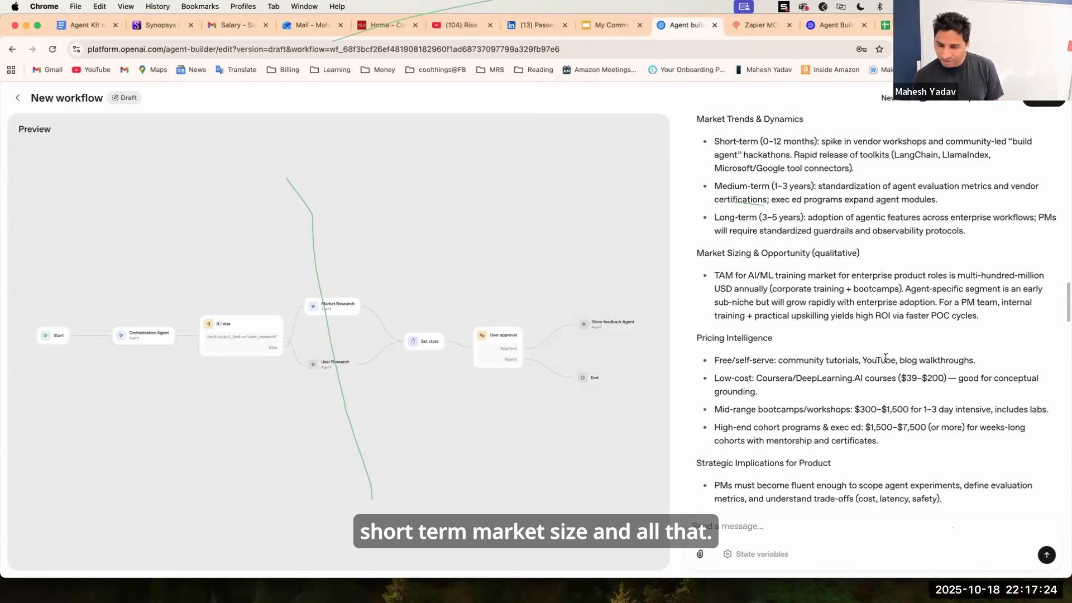
{"action": "scroll", "coordinate": [885, 358], "scroll_direction": "down", "scroll_amount": 8}
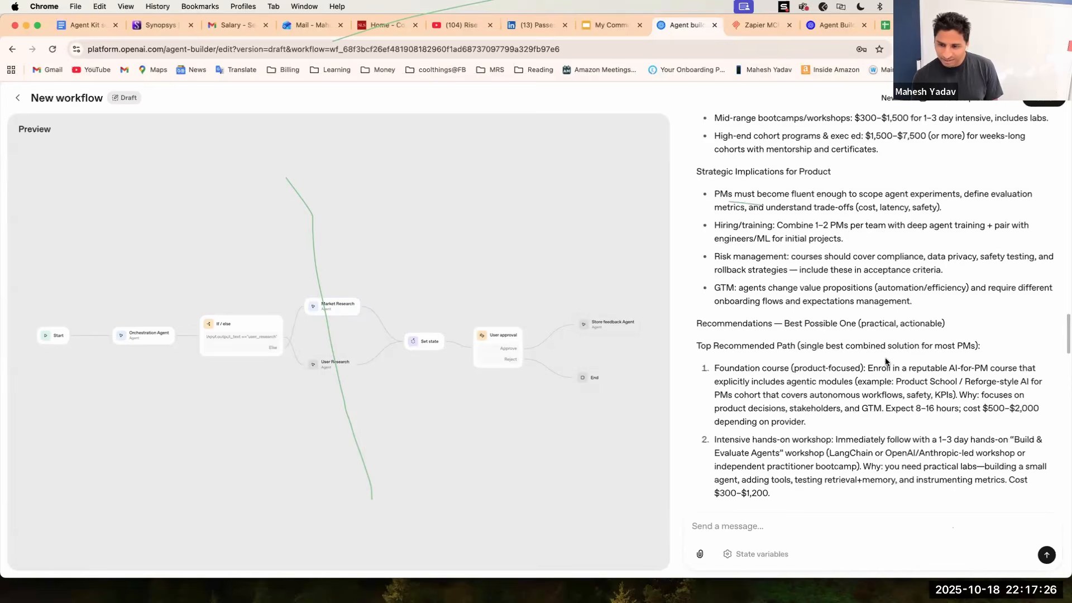
{"action": "scroll", "coordinate": [885, 362], "scroll_direction": "down", "scroll_amount": 12}
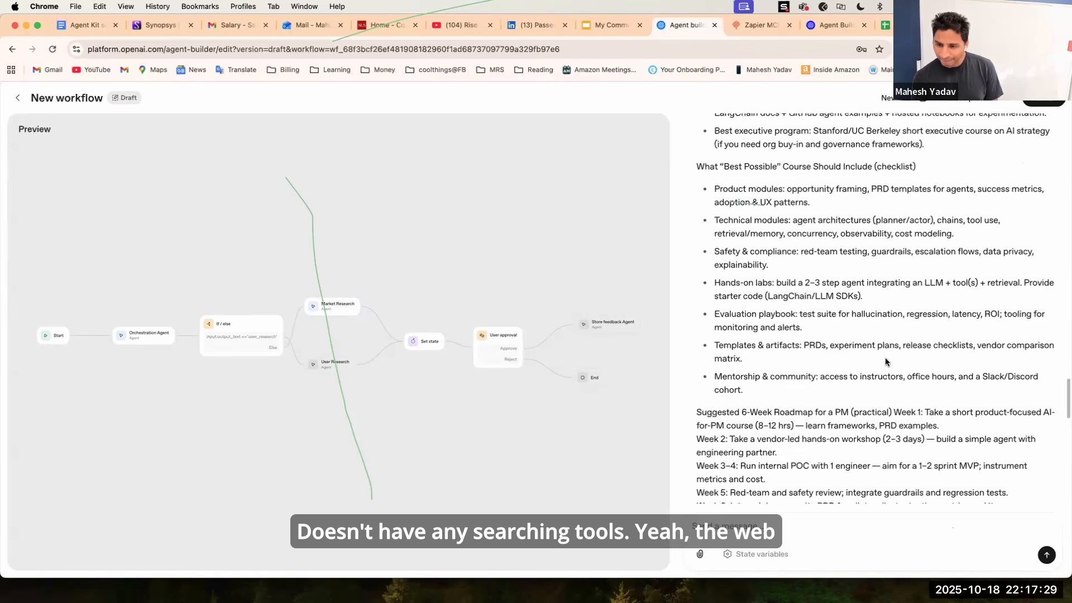
{"action": "scroll", "coordinate": [885, 362], "scroll_direction": "down", "scroll_amount": 20}
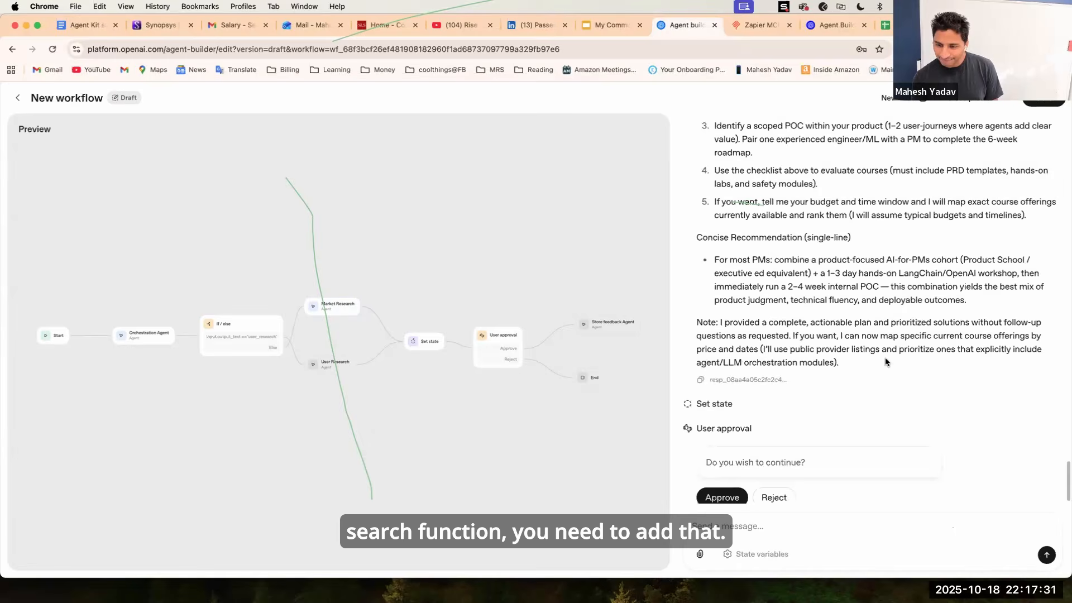
{"action": "scroll", "coordinate": [885, 362], "scroll_direction": "down", "scroll_amount": 1}
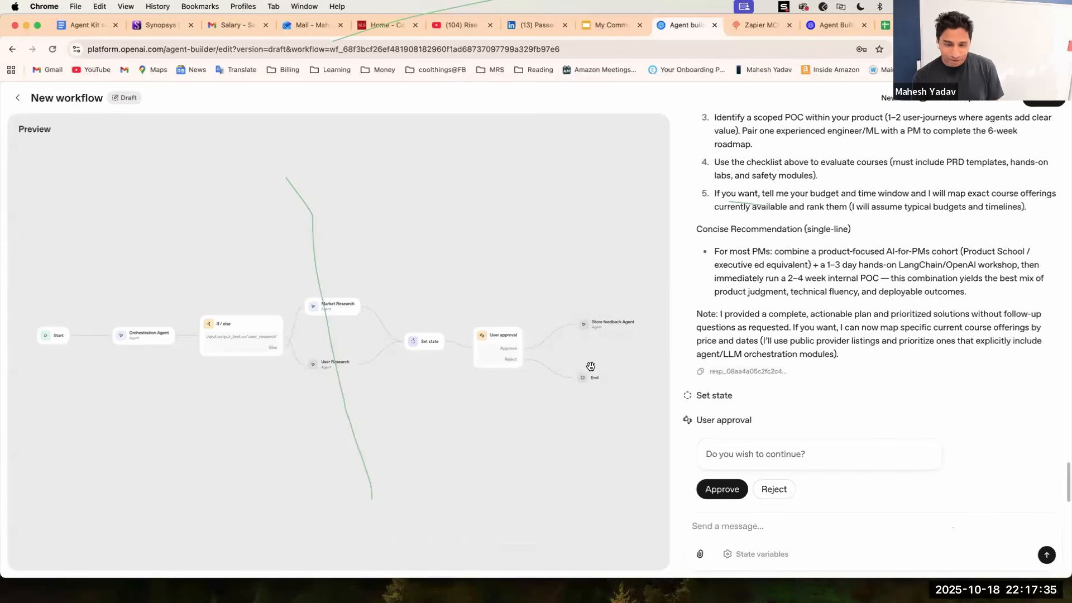
{"action": "left_click", "coordinate": [778, 495]}
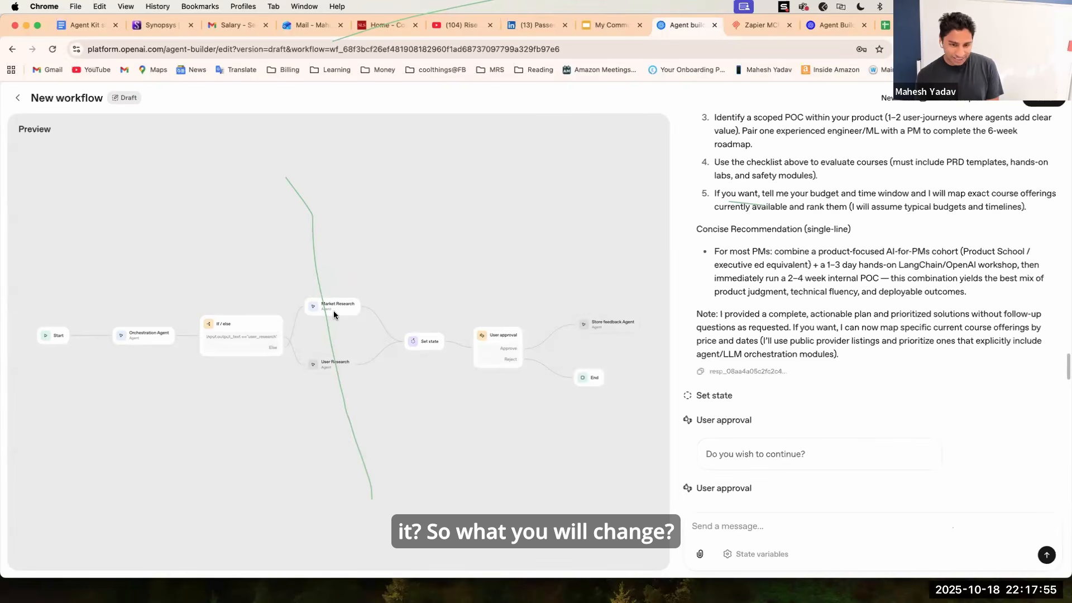
Add a Web Search tool to the Market Research agent with the user location country set to United States of America.
{"action": "left_click", "coordinate": [977, 97]}
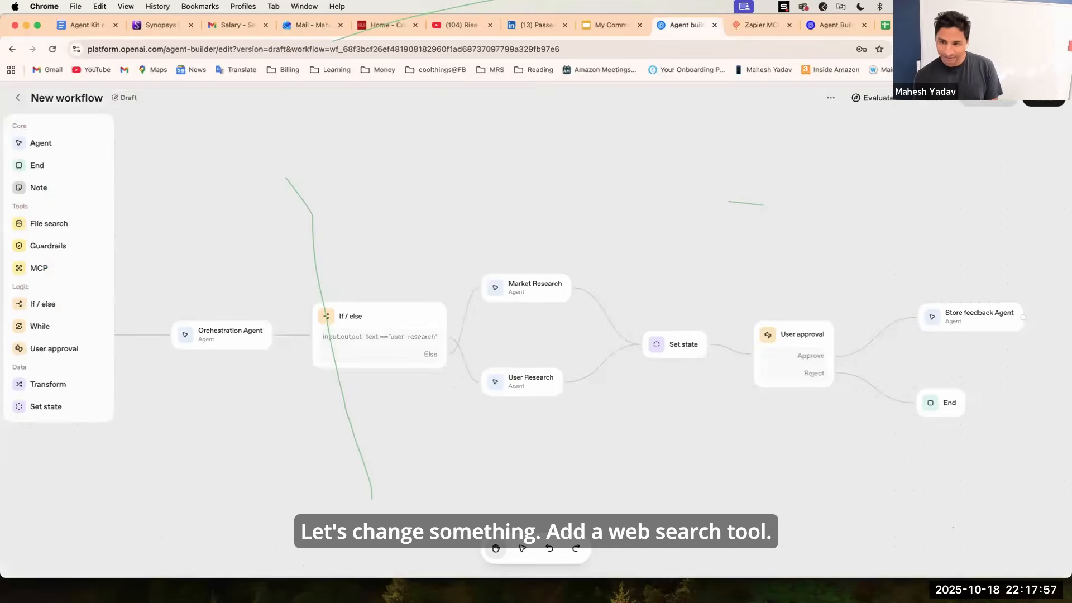
{"action": "left_click", "coordinate": [517, 289]}
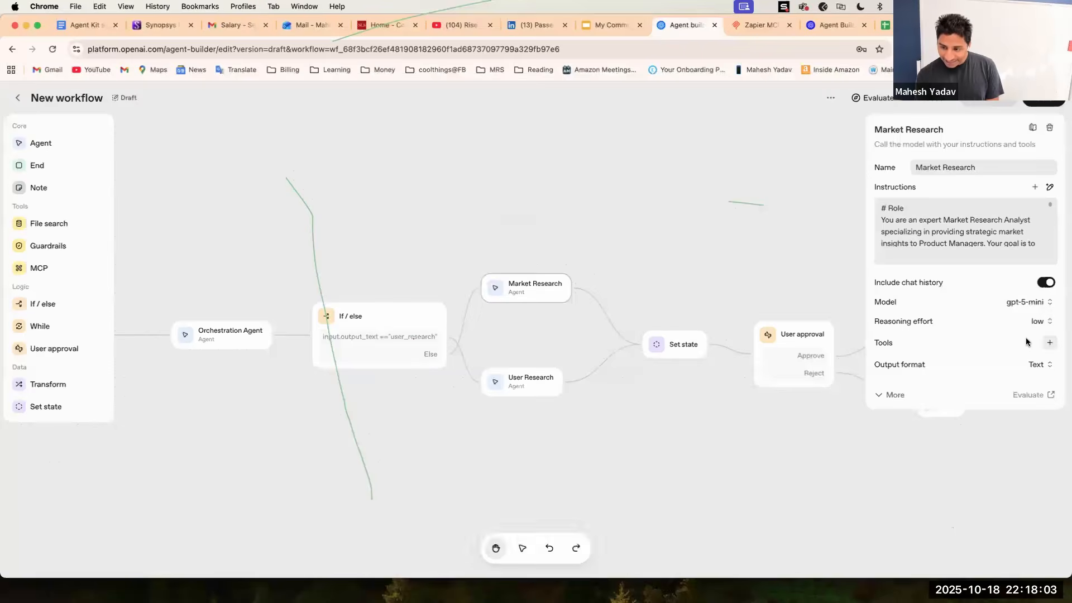
{"action": "left_click", "coordinate": [1049, 343]}
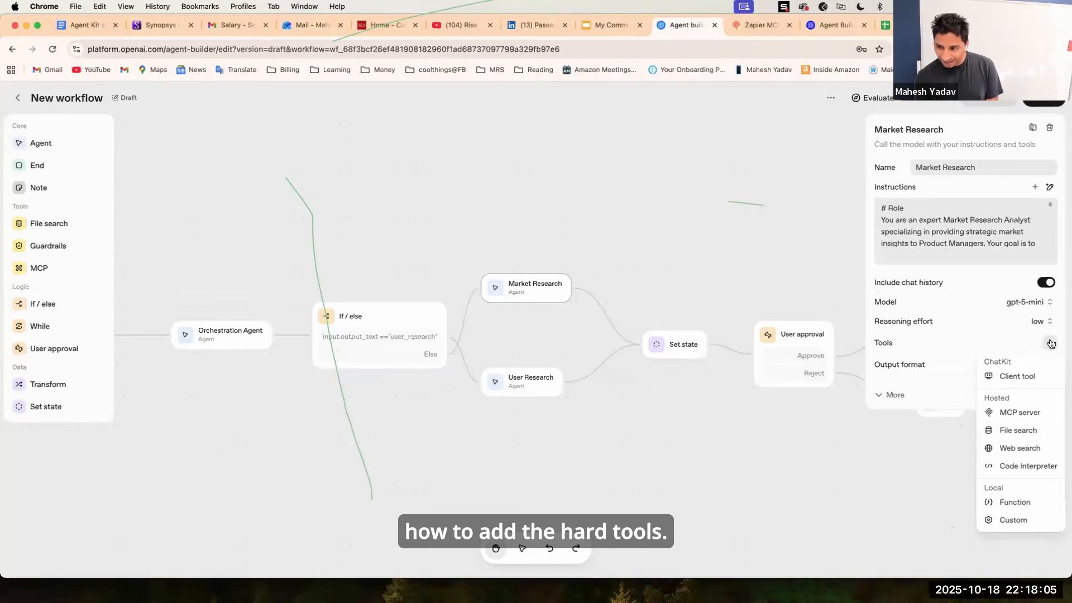
{"action": "left_click", "coordinate": [1012, 448]}
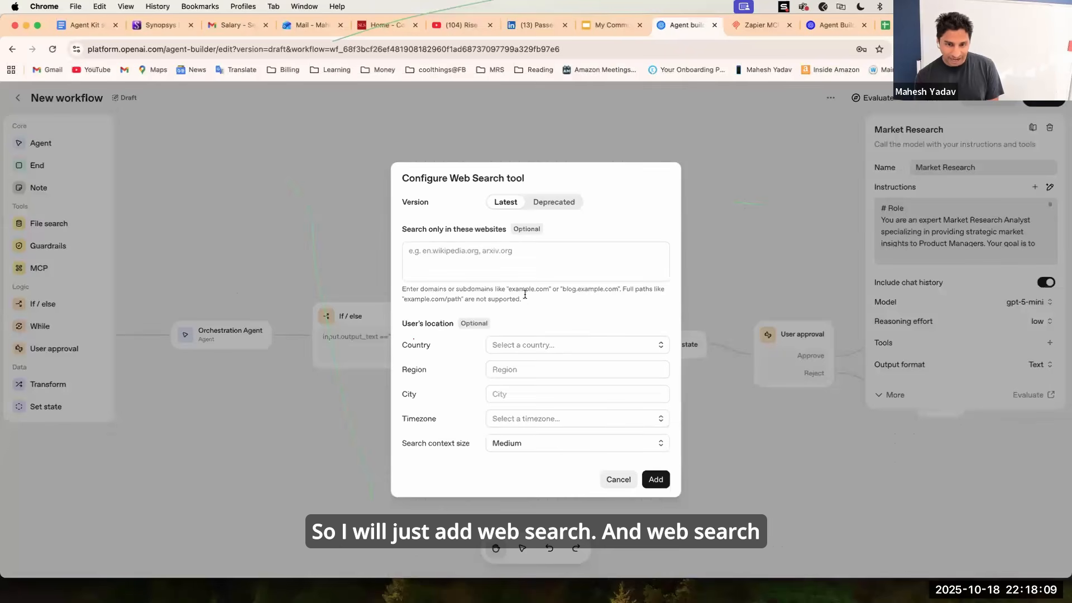
{"action": "left_click", "coordinate": [470, 256]}
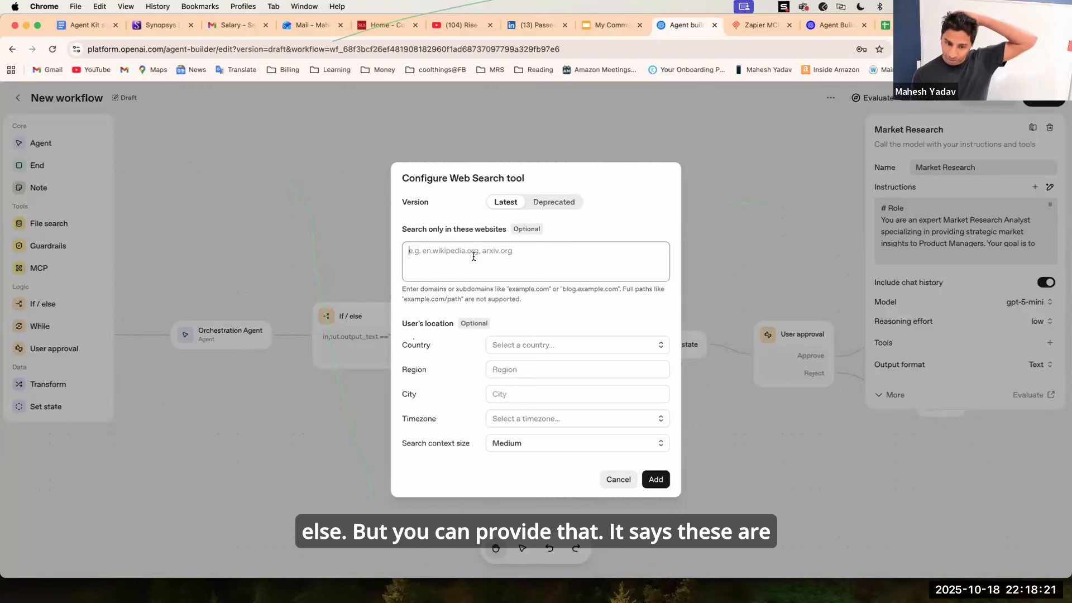
{"action": "left_click", "coordinate": [563, 345]}
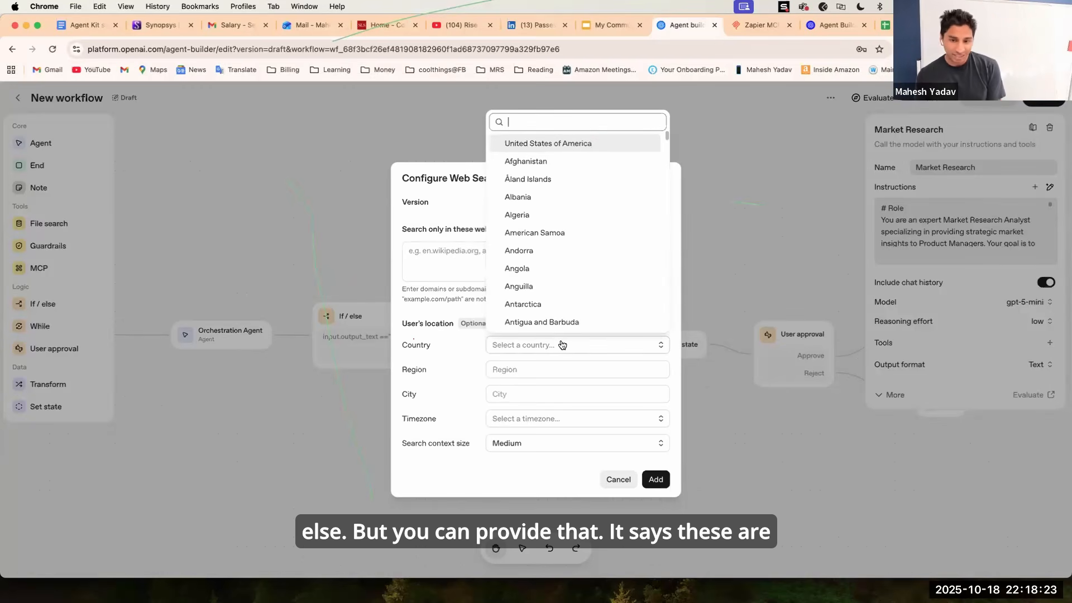
{"action": "left_click", "coordinate": [575, 143]}
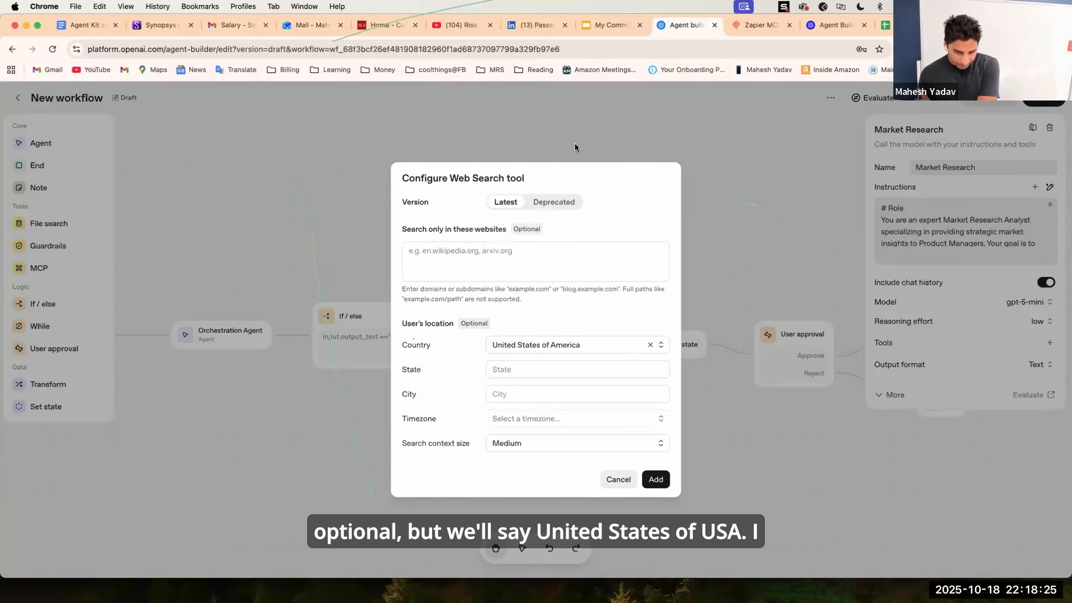
{"action": "left_click", "coordinate": [654, 479]}
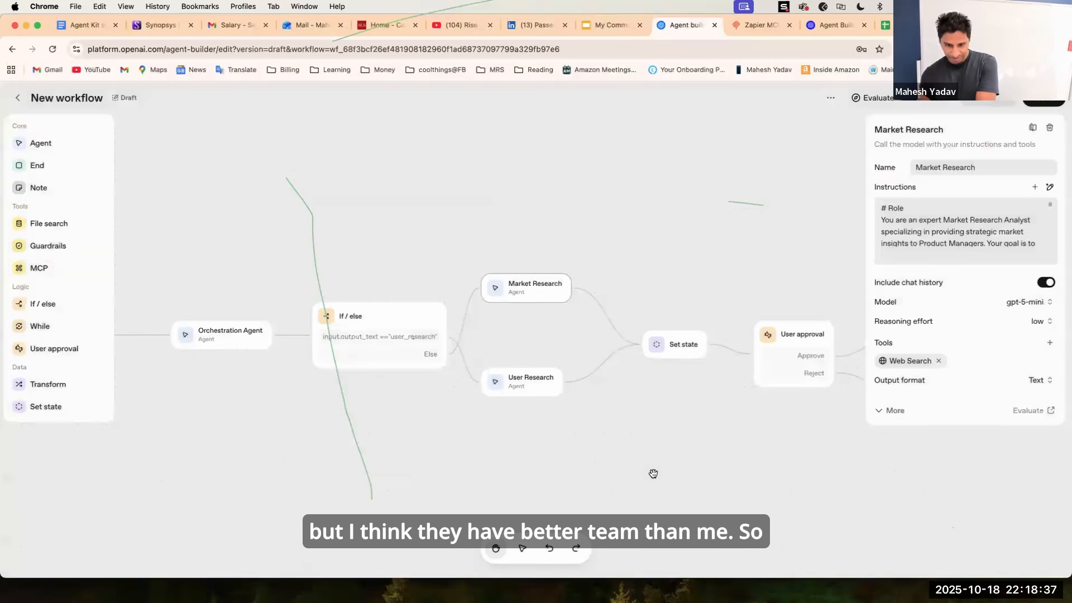
Add a Web Search tool with default settings to the User Research agent.
{"action": "left_click", "coordinate": [545, 392]}
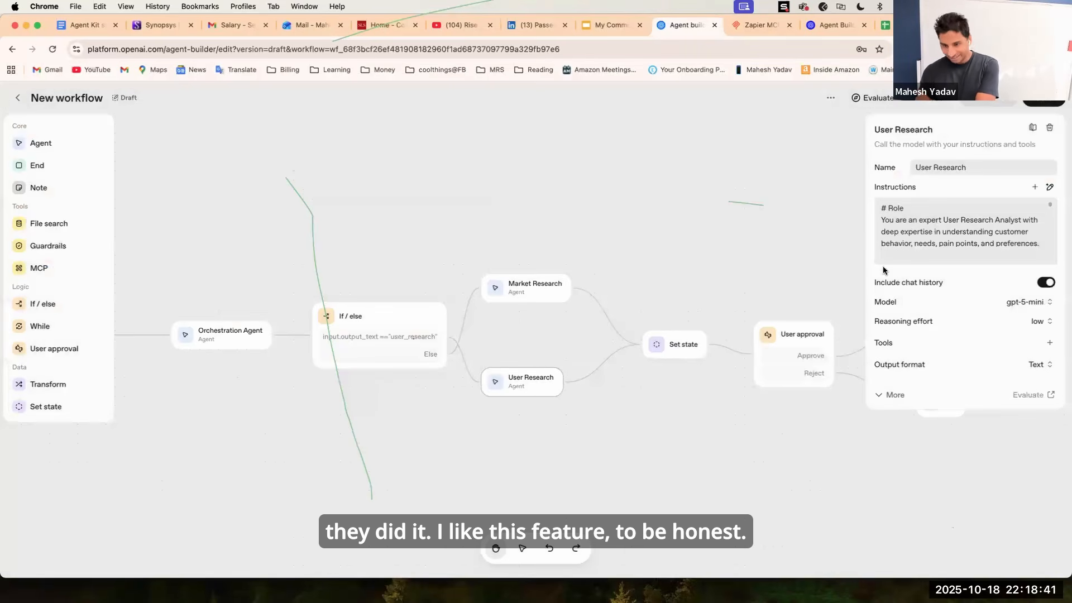
{"action": "left_click", "coordinate": [1050, 343]}
{"action": "left_click", "coordinate": [1021, 449]}
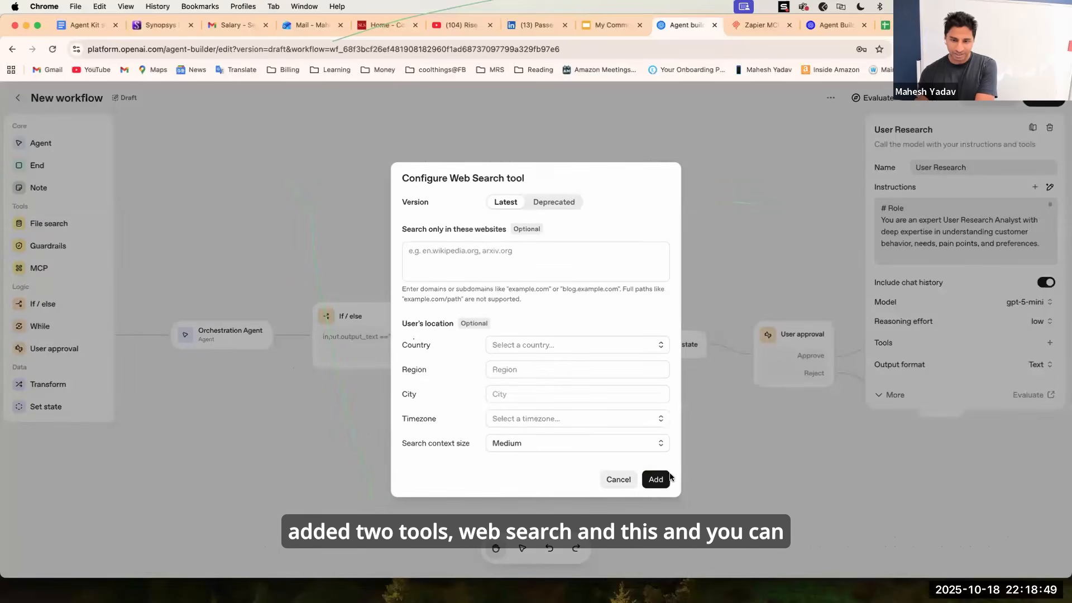
{"action": "left_click", "coordinate": [656, 479]}
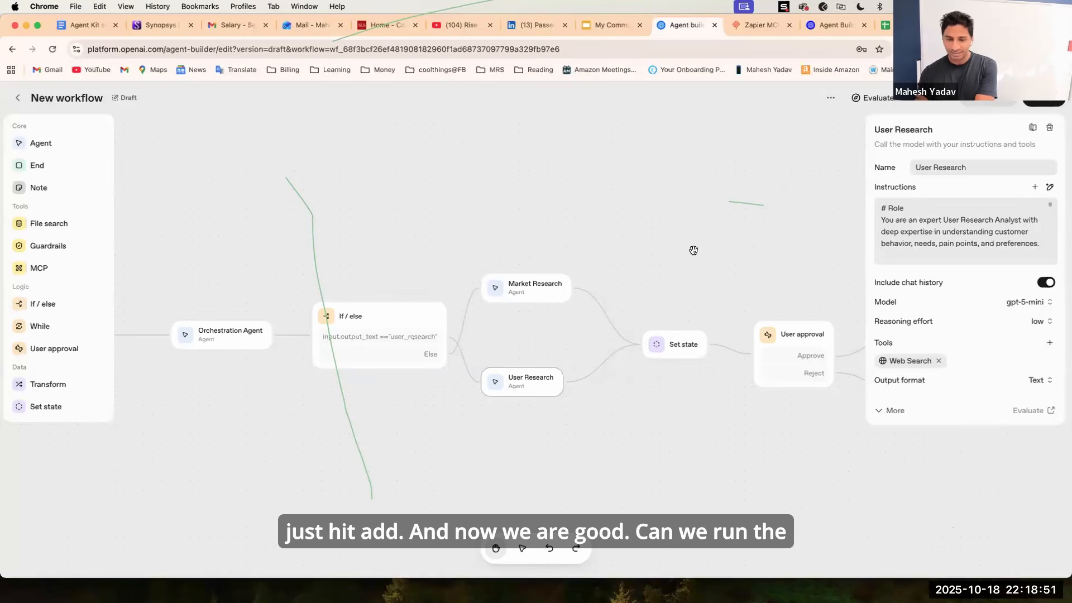
Preview the workflow again and send the message "do market research on agentic AI course for PM's".
{"action": "left_click", "coordinate": [684, 249]}
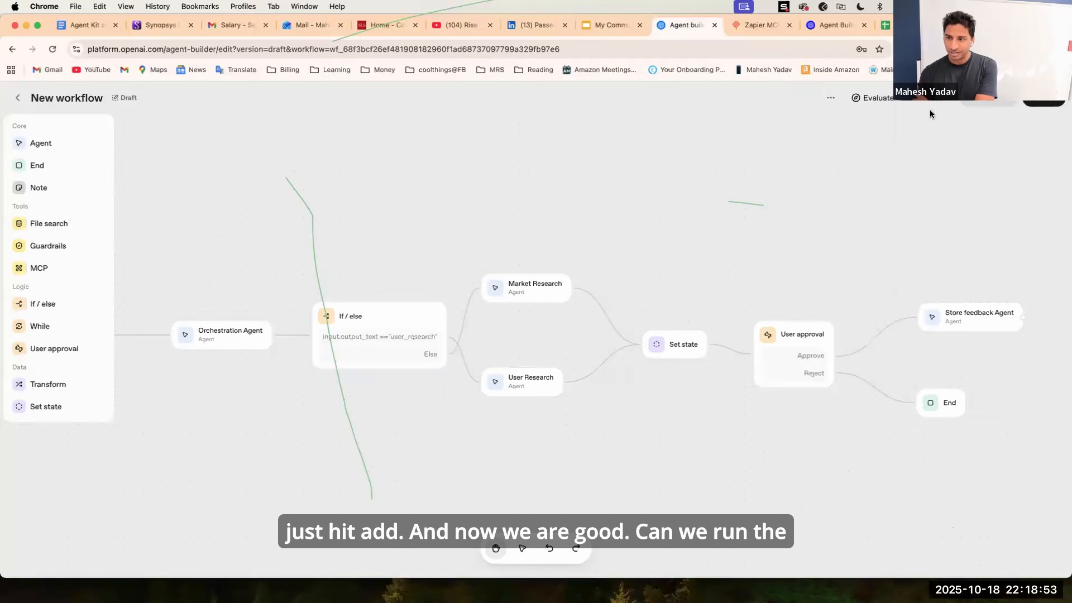
{"action": "left_click", "coordinate": [989, 99]}
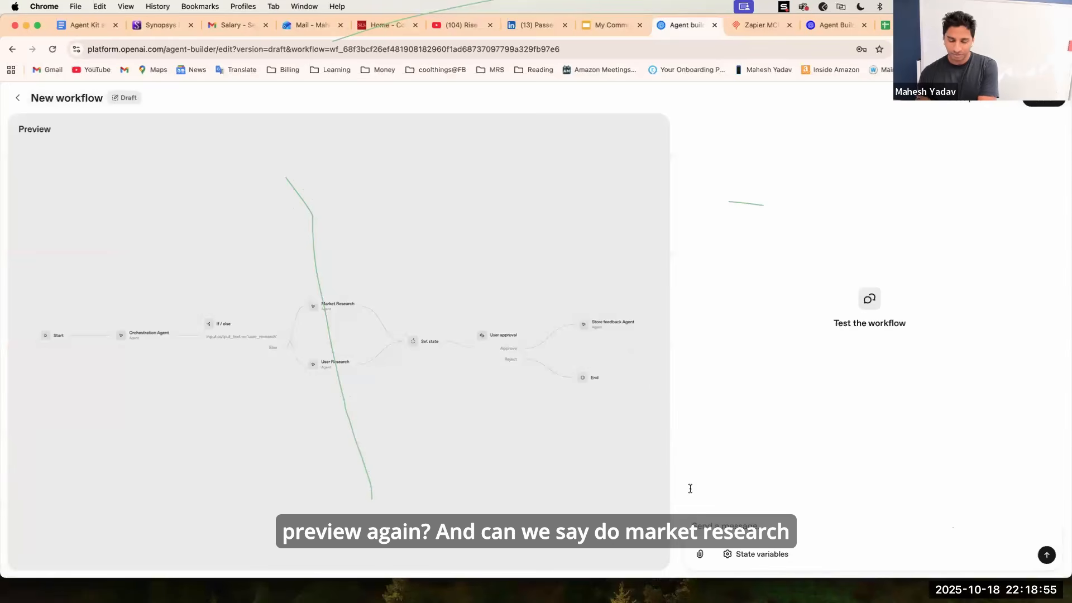
{"action": "type", "text": "do"}
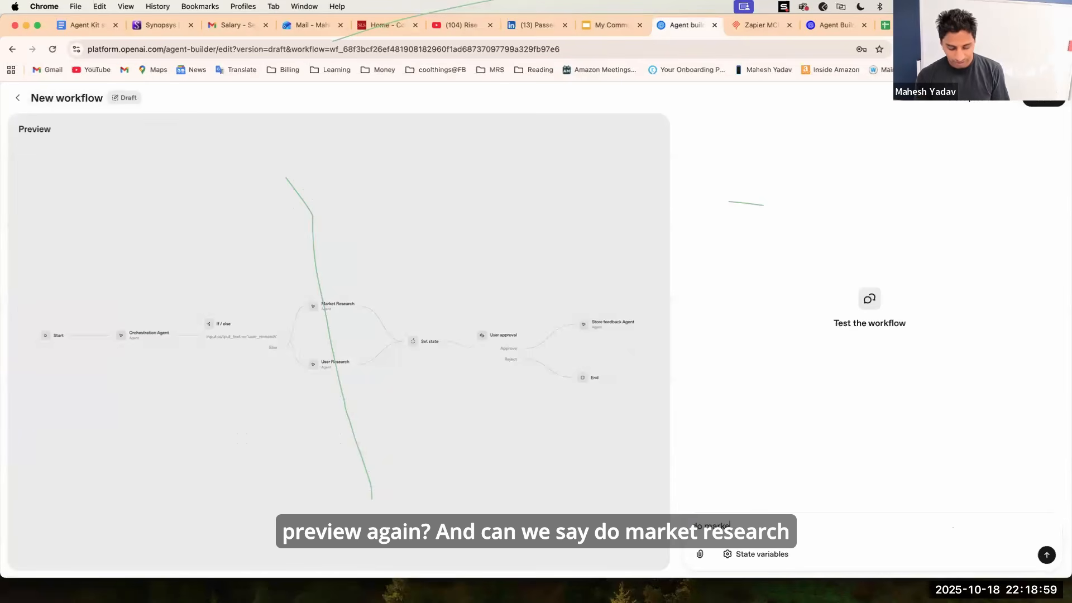
{"action": "type", "text": " market research o"}
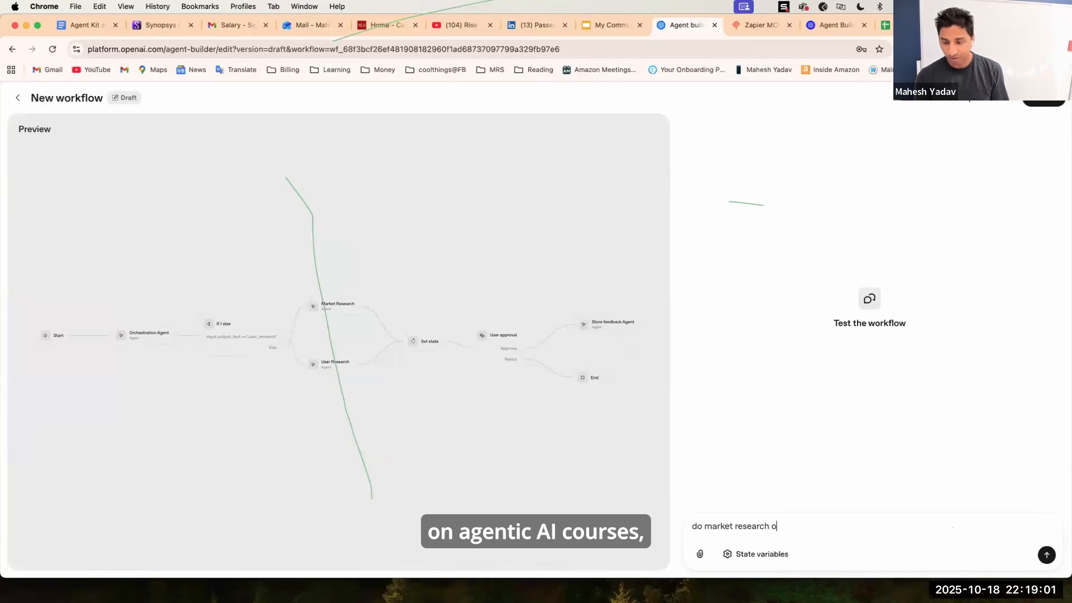
{"action": "type", "text": "n ageni"}
{"action": "key", "text": "BackSpace"}
{"action": "key", "text": "BackSpace"}
{"action": "key", "text": "BackSpace"}
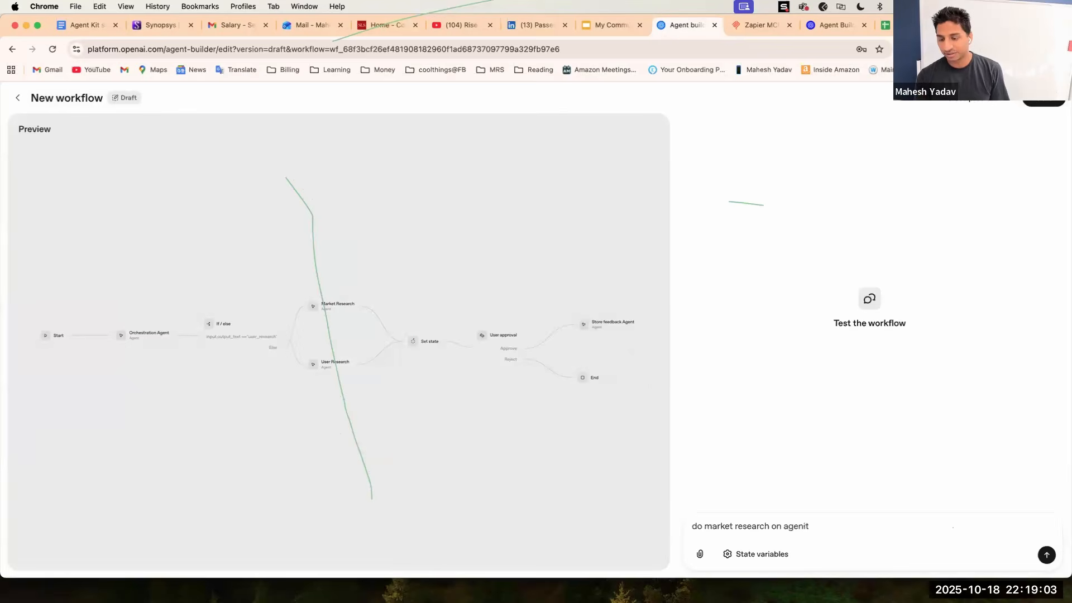
{"action": "type", "text": "tic A"}
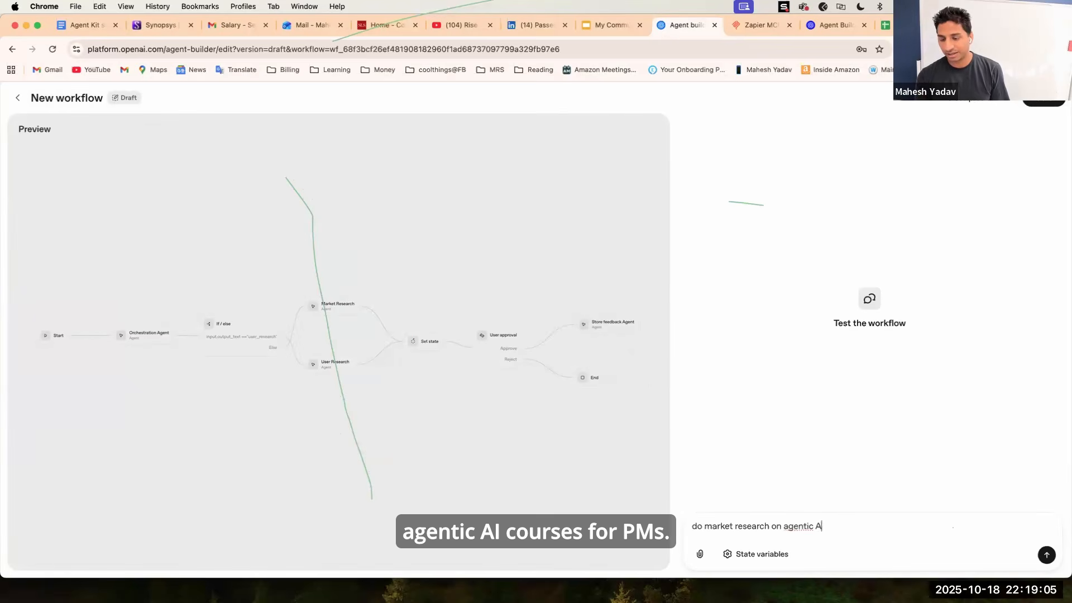
{"action": "type", "text": "I course f"}
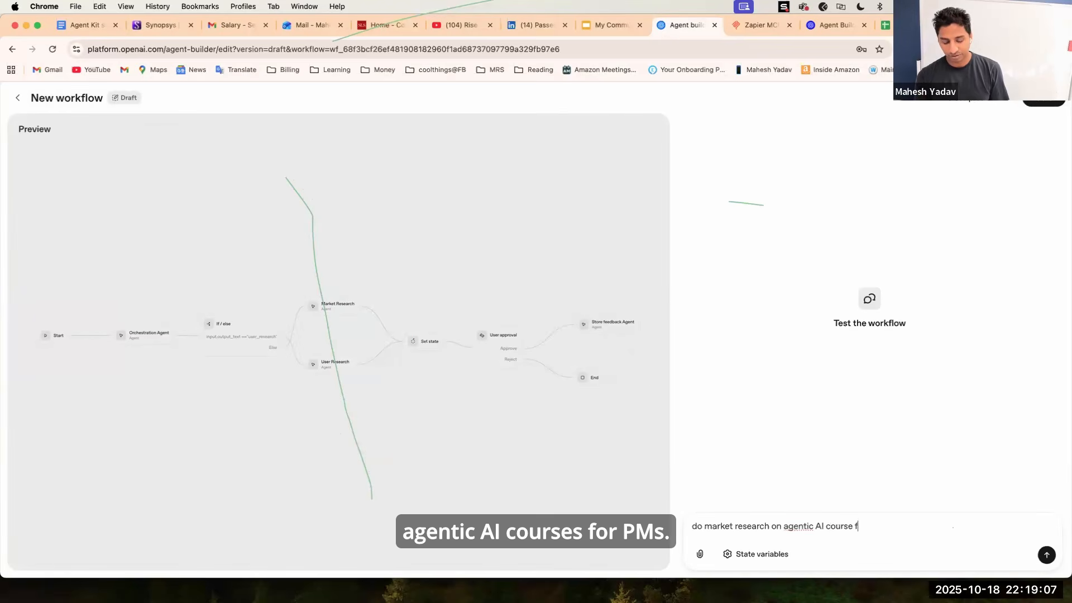
{"action": "type", "text": "or PM's"}
{"action": "key", "text": "Return"}
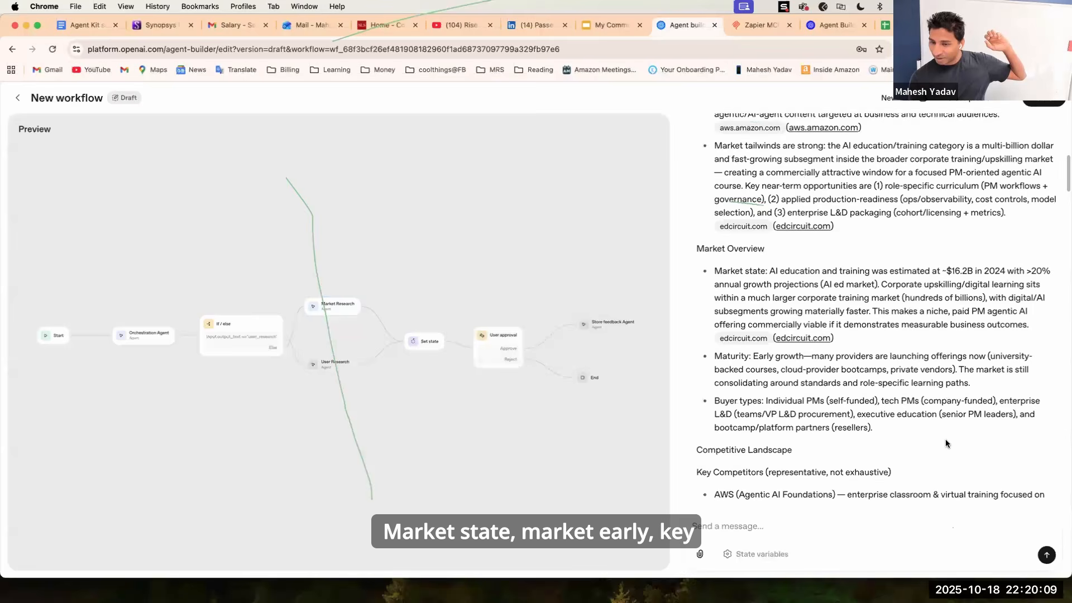
Read through the Market Research agent's web-searched response in the preview.
{"action": "scroll", "coordinate": [949, 447], "scroll_direction": "down", "scroll_amount": 3}
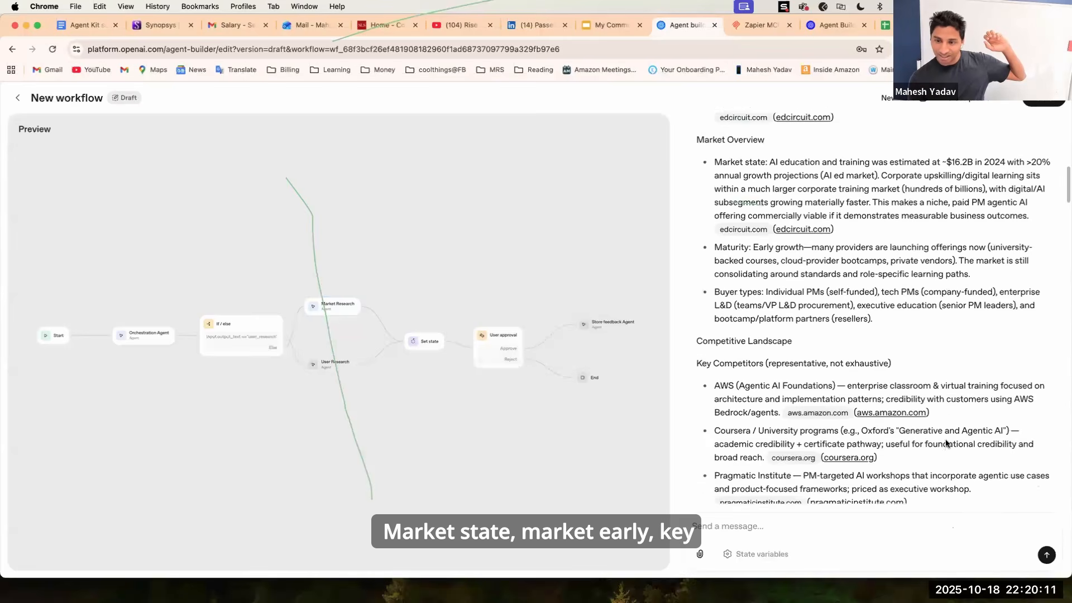
{"action": "scroll", "coordinate": [946, 444], "scroll_direction": "down", "scroll_amount": 5}
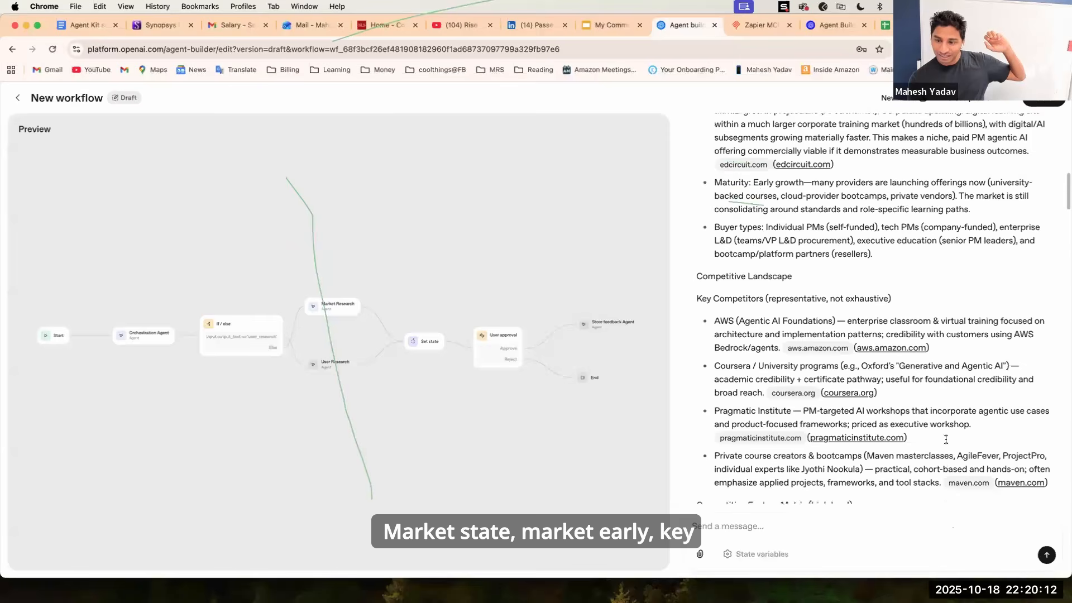
{"action": "scroll", "coordinate": [946, 444], "scroll_direction": "down", "scroll_amount": 4}
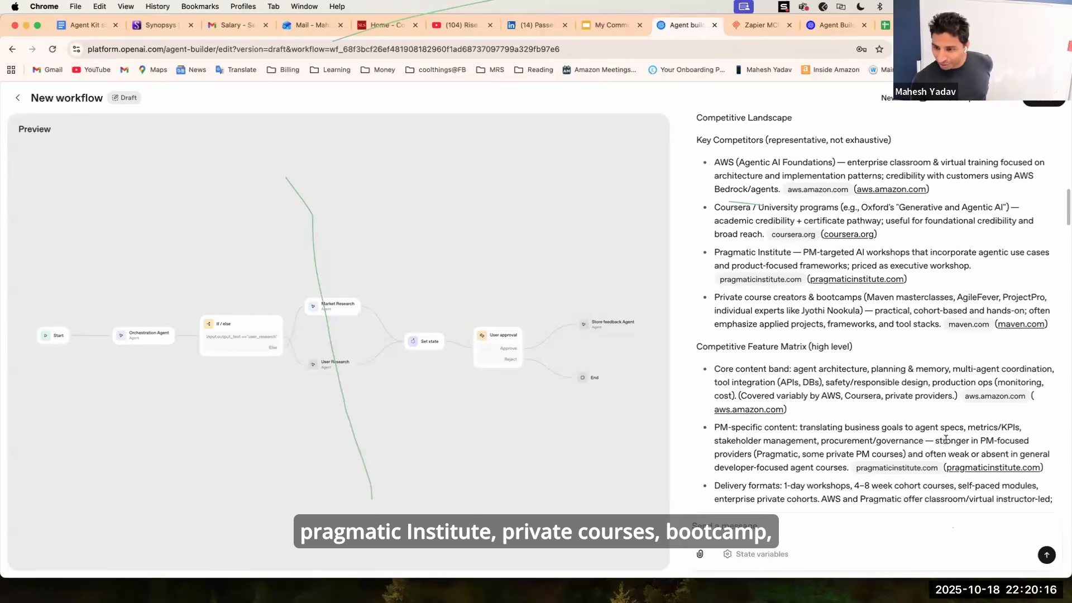
{"action": "scroll", "coordinate": [946, 439], "scroll_direction": "down", "scroll_amount": 5}
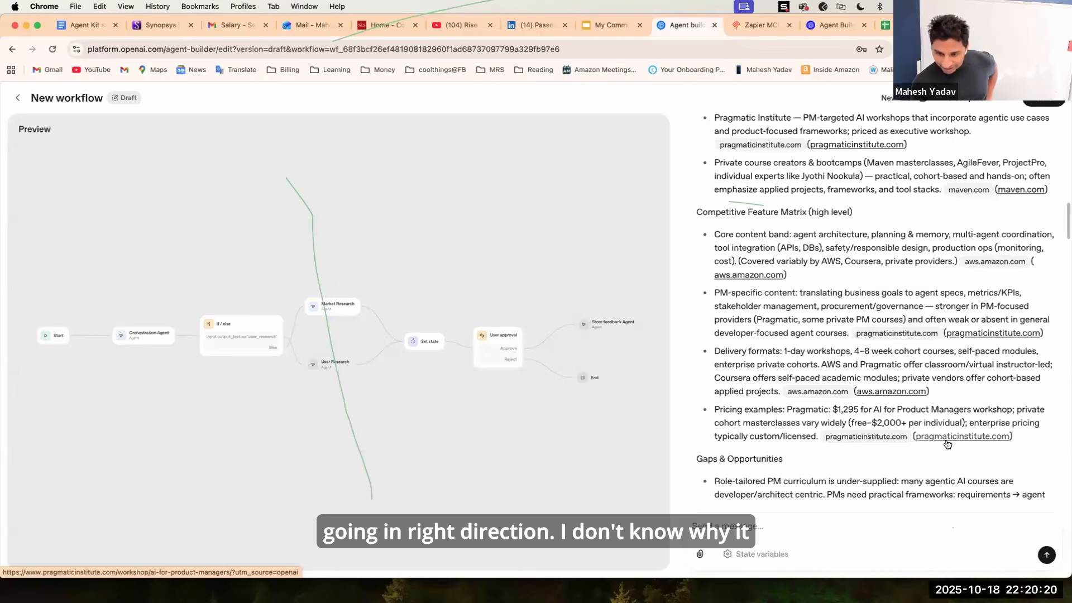
{"action": "scroll", "coordinate": [947, 444], "scroll_direction": "down", "scroll_amount": 3}
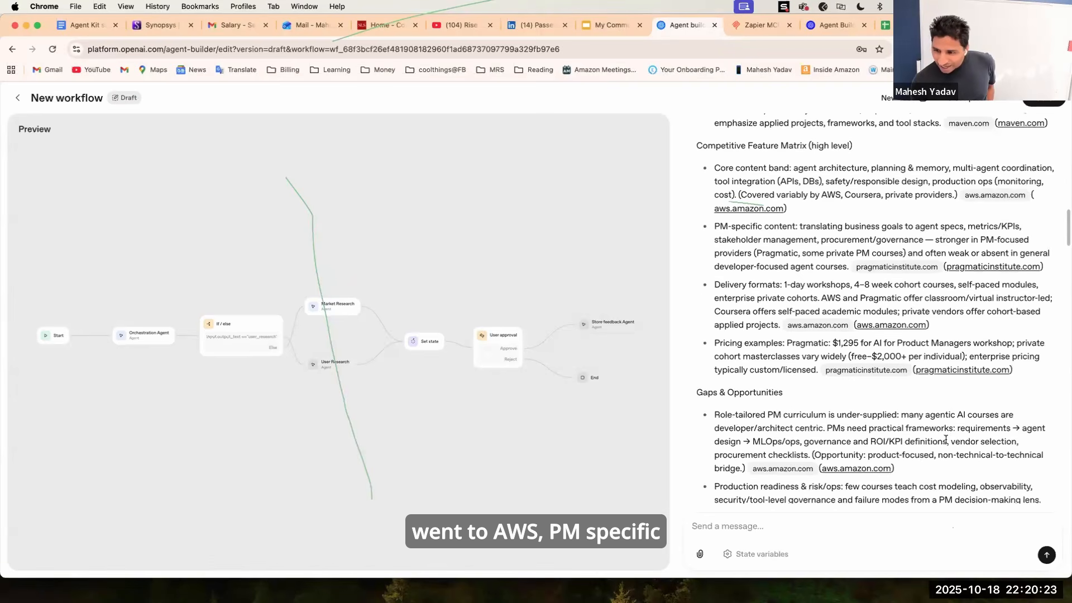
{"action": "scroll", "coordinate": [945, 440], "scroll_direction": "down", "scroll_amount": 1}
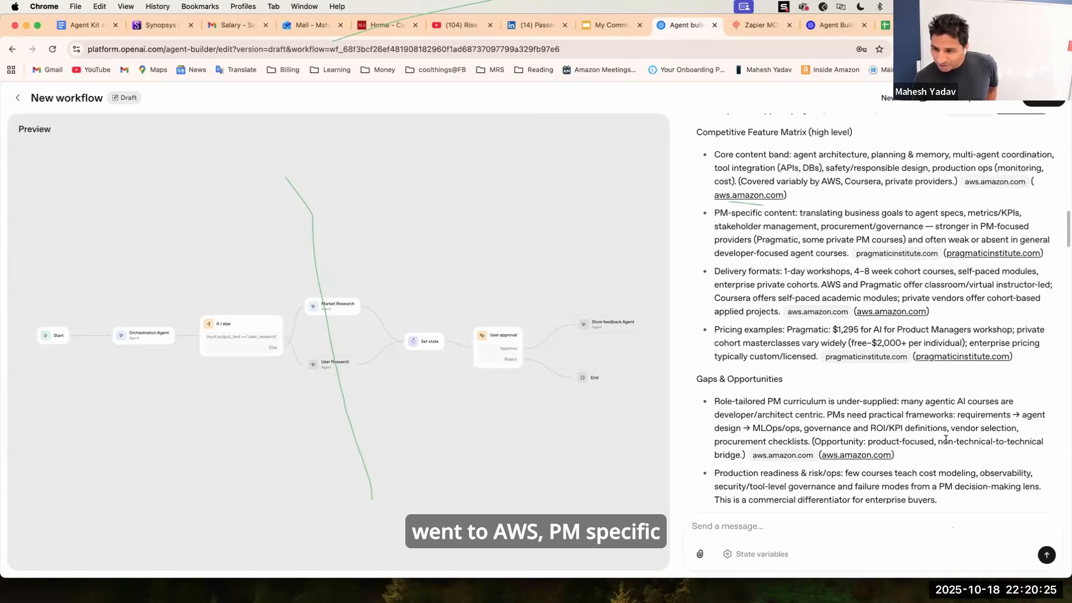
{"action": "scroll", "coordinate": [946, 440], "scroll_direction": "down", "scroll_amount": 10}
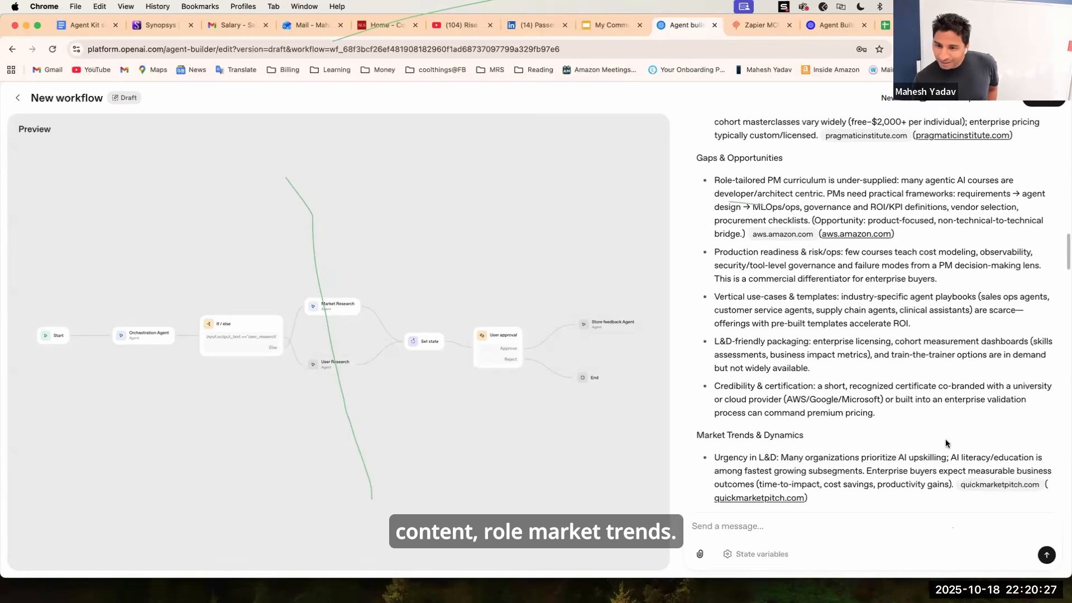
Scroll to the end of the Market Research response, approve the user approval request, and select the error message text.
{"action": "scroll", "coordinate": [946, 441], "scroll_direction": "down", "scroll_amount": 3}
{"action": "scroll", "coordinate": [946, 440], "scroll_direction": "down", "scroll_amount": 15}
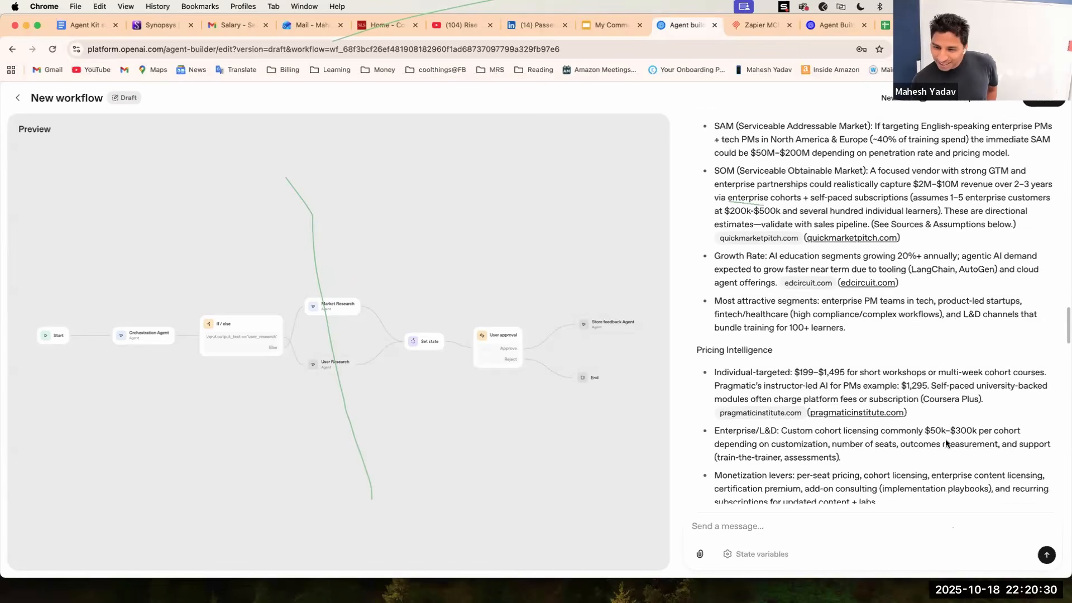
{"action": "scroll", "coordinate": [946, 442], "scroll_direction": "down", "scroll_amount": 20}
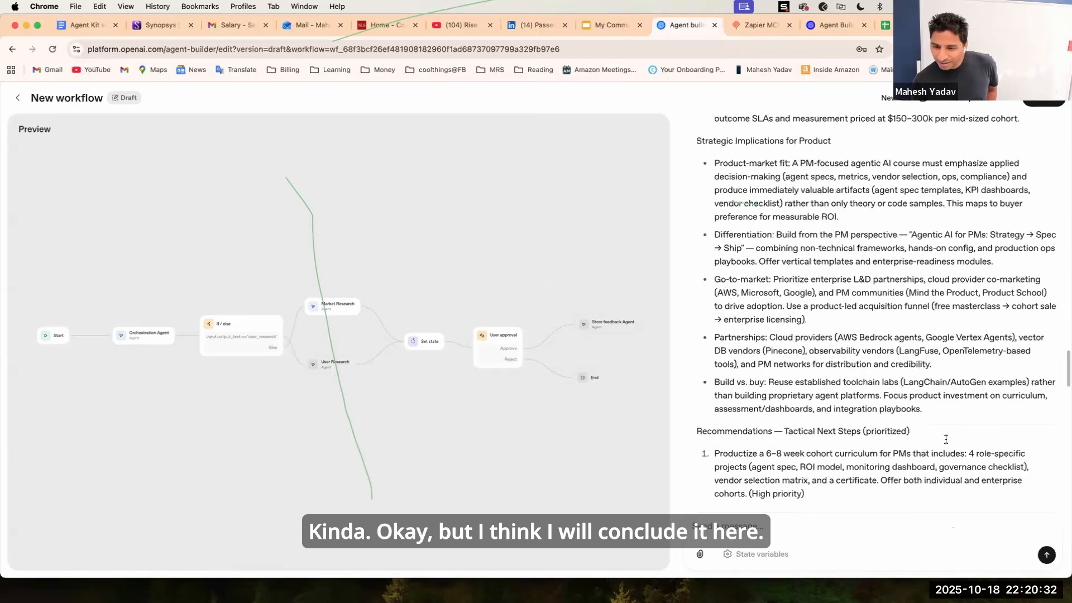
{"action": "scroll", "coordinate": [946, 442], "scroll_direction": "down", "scroll_amount": 15}
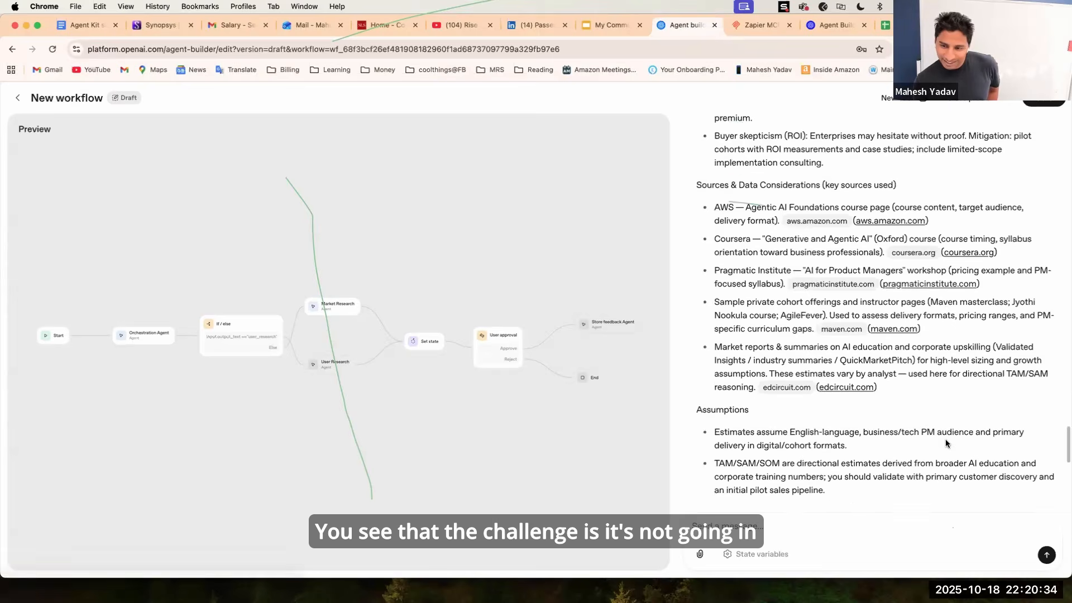
{"action": "scroll", "coordinate": [945, 440], "scroll_direction": "down", "scroll_amount": 8}
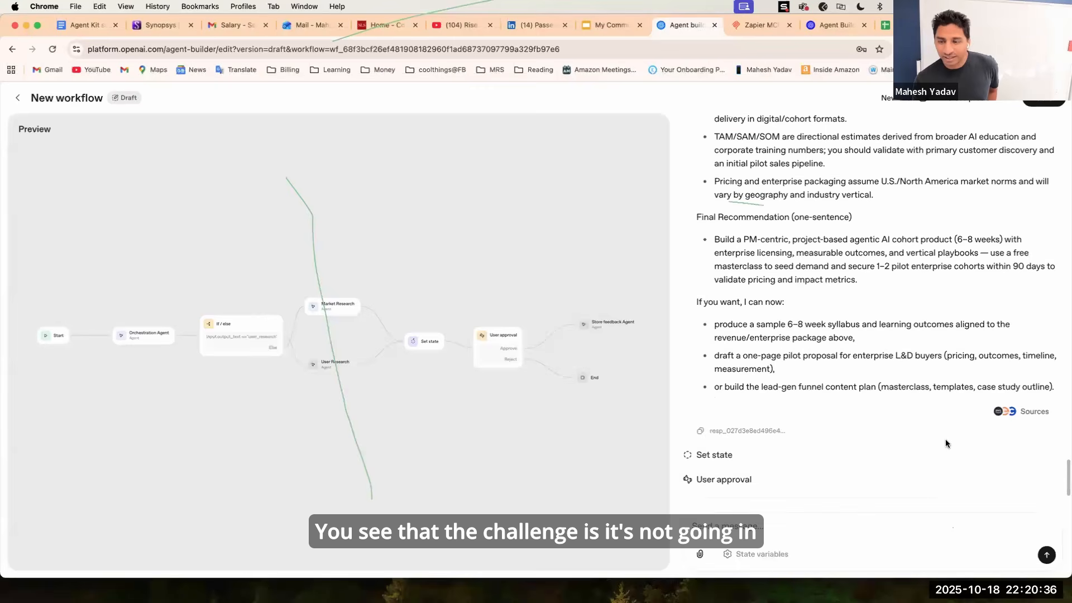
{"action": "scroll", "coordinate": [940, 438], "scroll_direction": "down", "scroll_amount": 1}
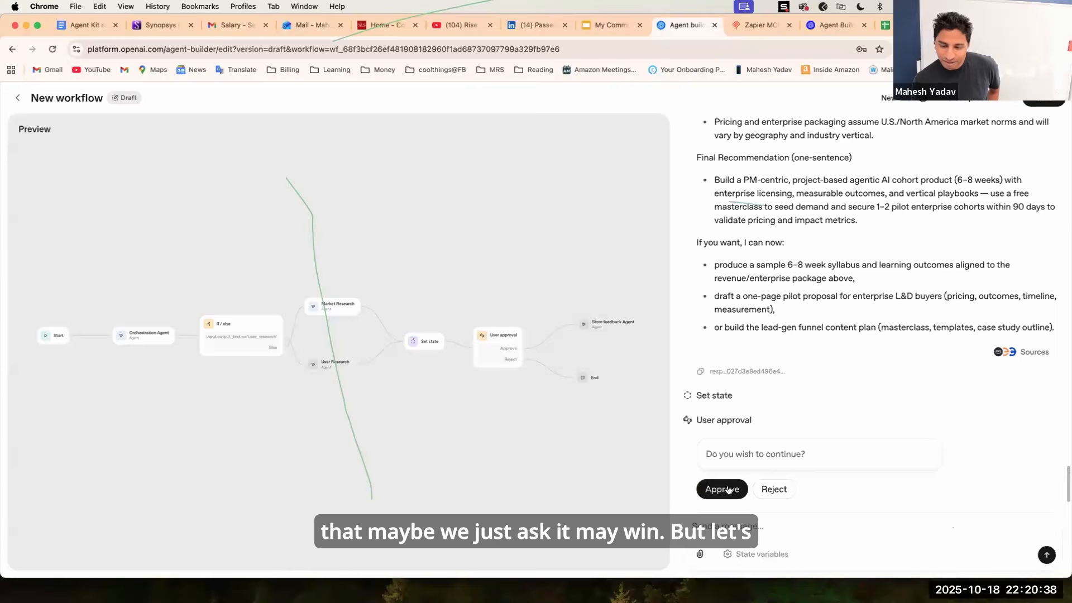
{"action": "left_click", "coordinate": [719, 492]}
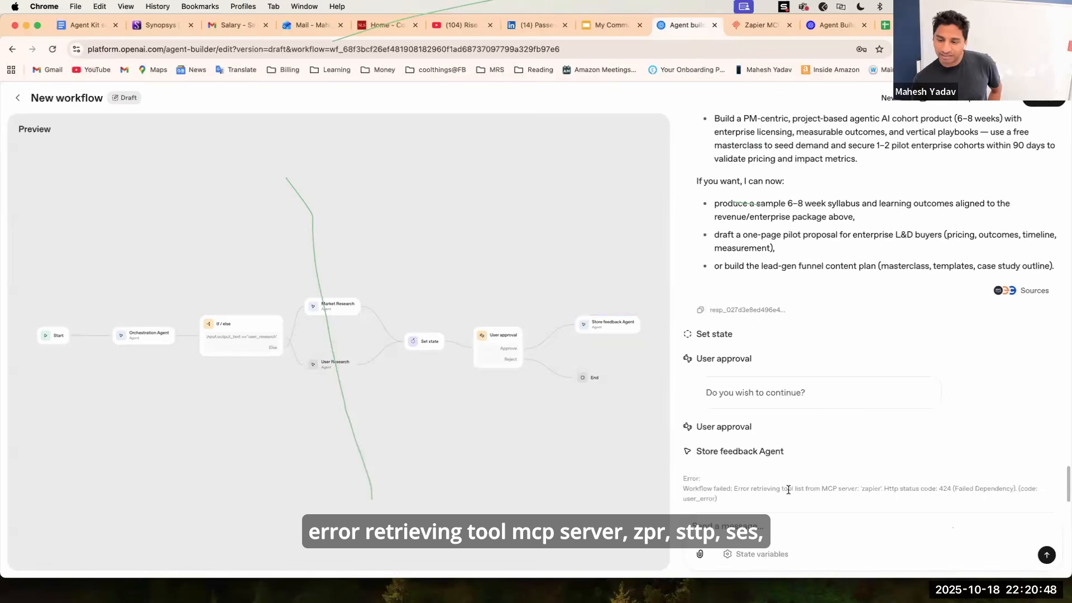
{"action": "triple_click", "coordinate": [880, 488]}
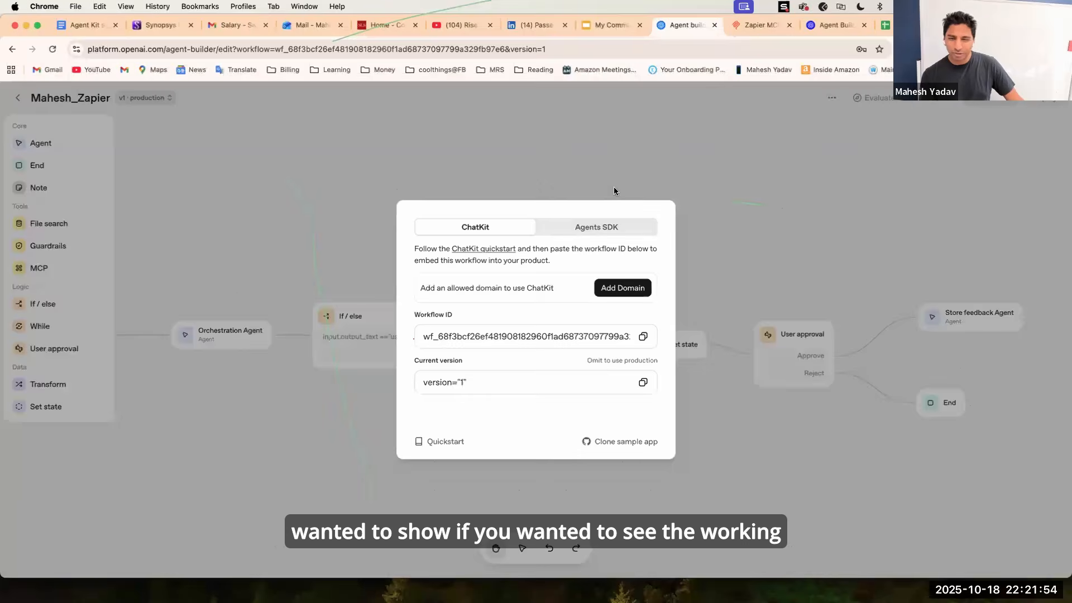
Close the ChatKit dialog, return to Agent Builder, and open the most recent New workflow draft from Drafts.
{"action": "key", "text": "Escape"}
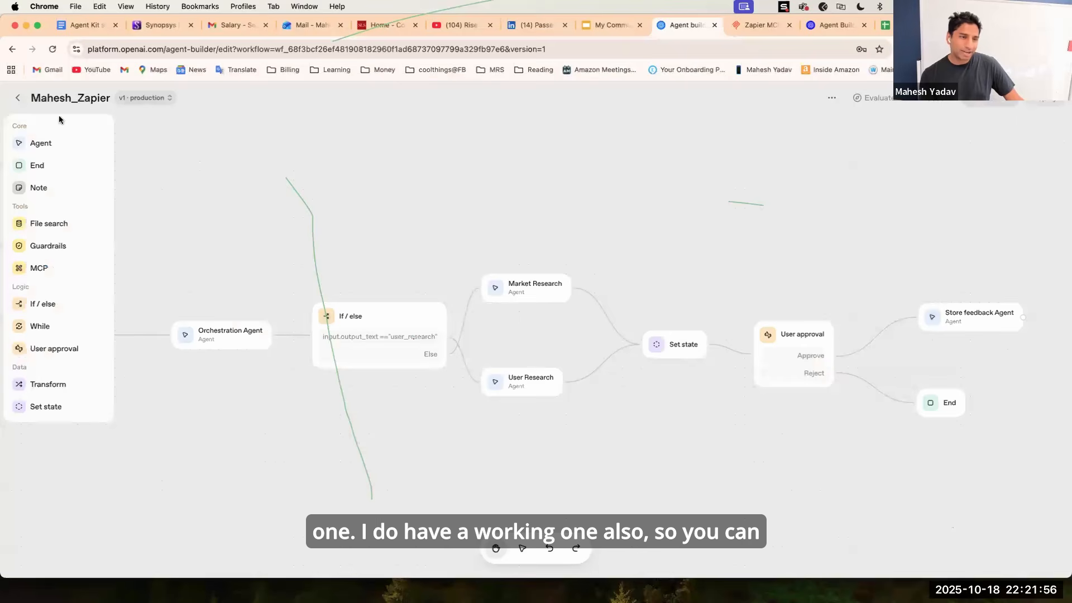
{"action": "left_click", "coordinate": [19, 98]}
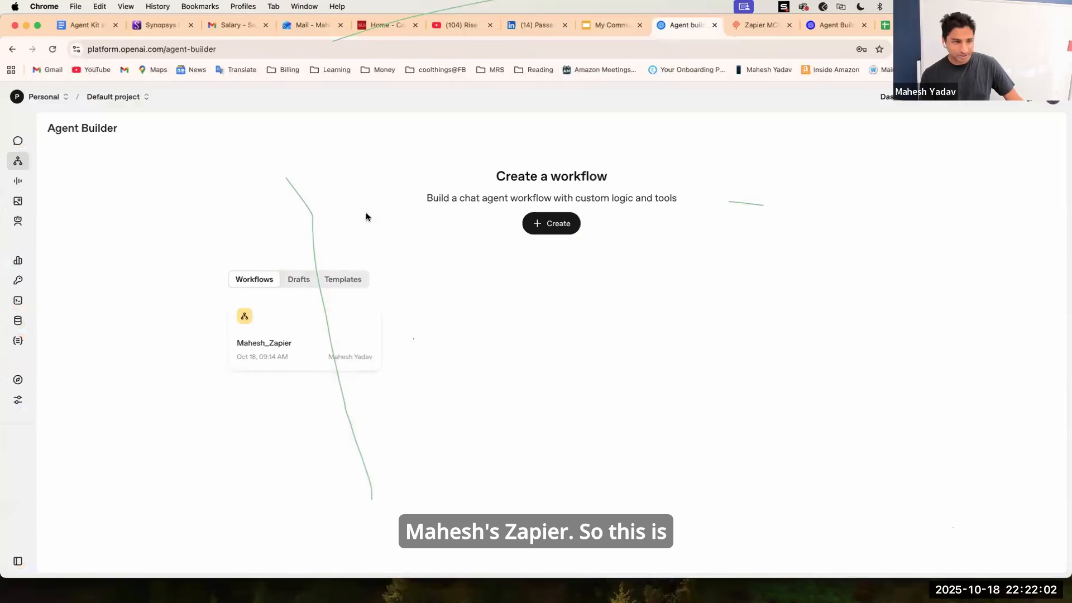
{"action": "left_click", "coordinate": [115, 96]}
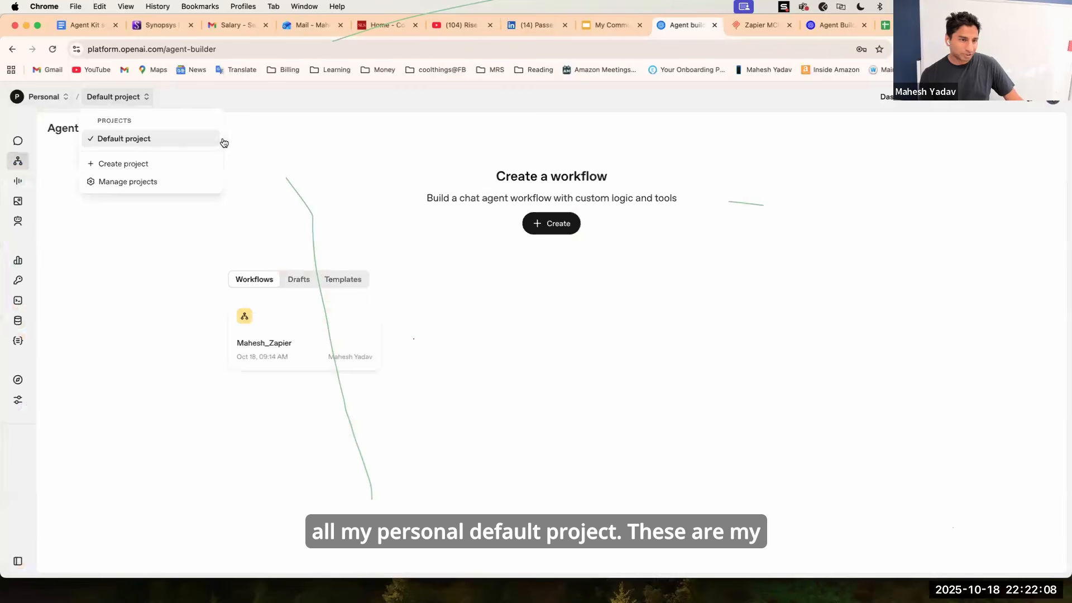
{"action": "left_click", "coordinate": [307, 270]}
{"action": "left_click", "coordinate": [299, 279]}
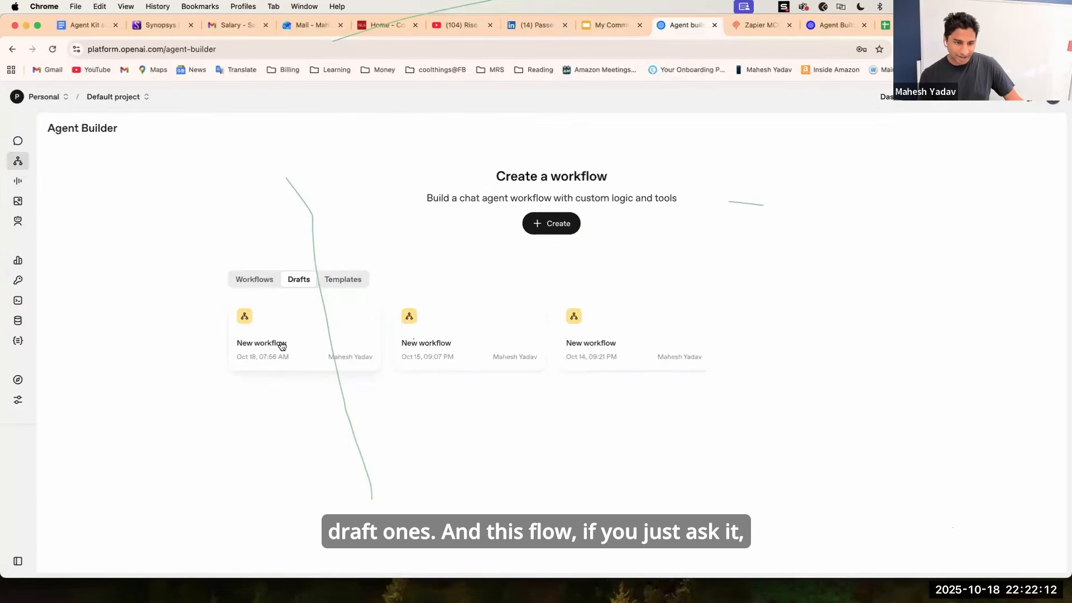
{"action": "left_click", "coordinate": [281, 345]}
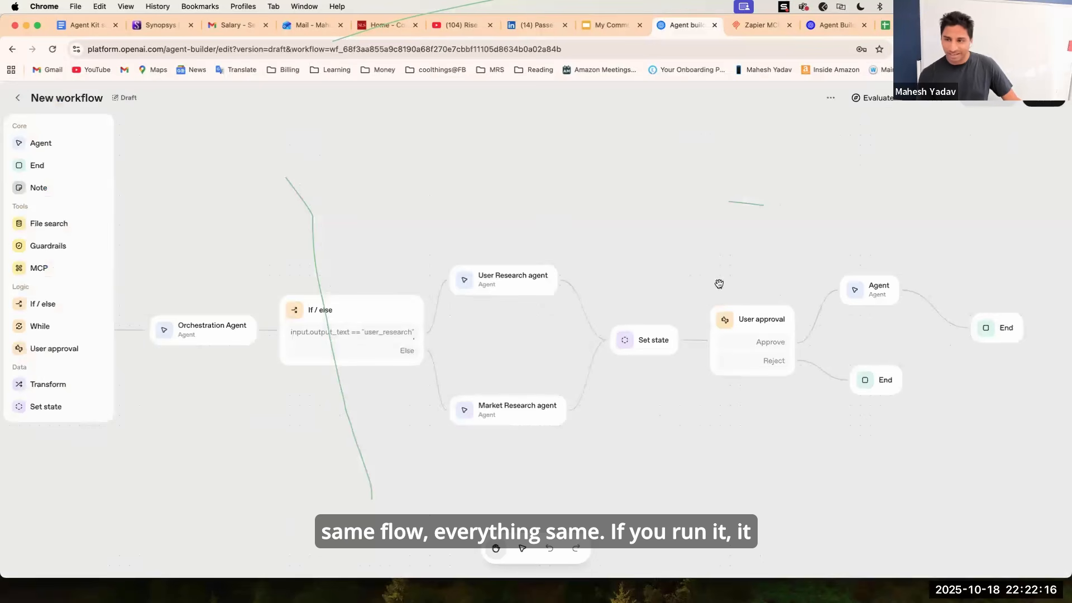
Preview the draft workflow and send the message "do research on aii ooportunities in CRE space".
{"action": "left_click", "coordinate": [974, 106]}
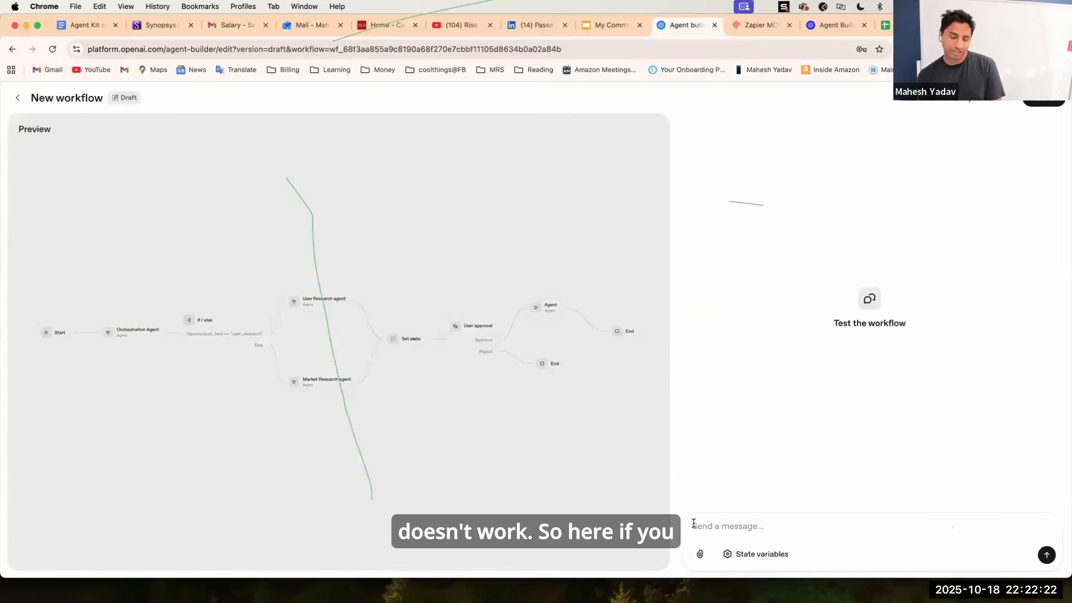
{"action": "type", "text": "do res"}
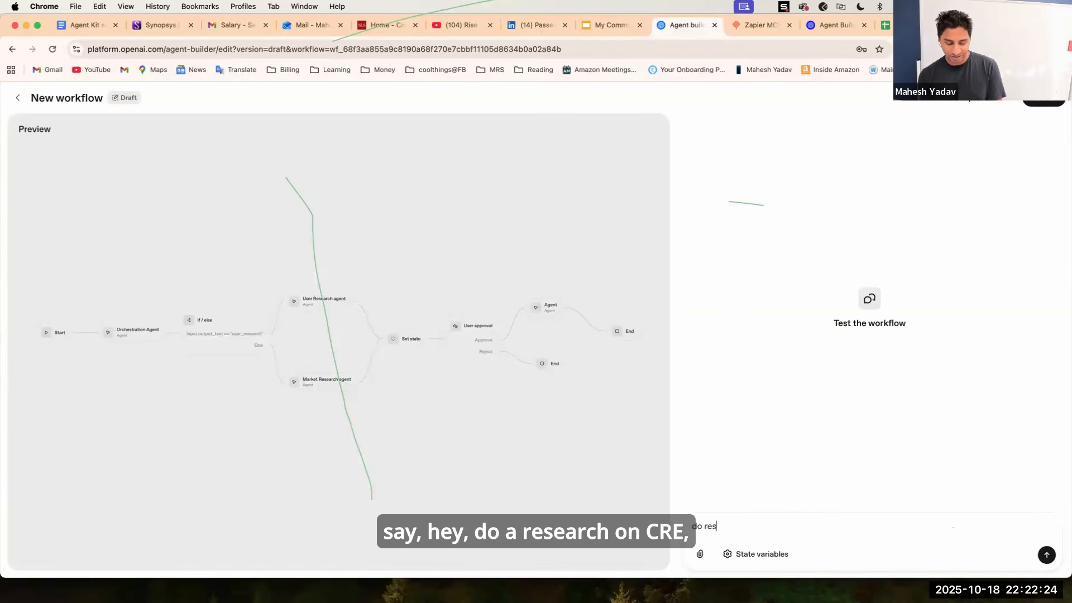
{"action": "type", "text": "earch on CRE"}
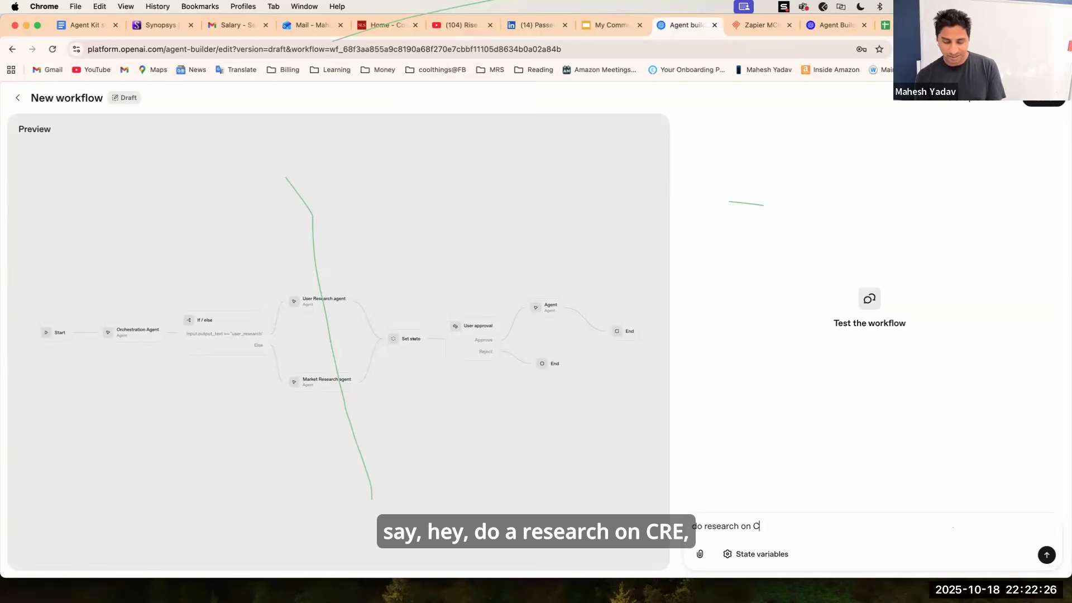
{"action": "key", "text": "BackSpace"}
{"action": "key", "text": "BackSpace"}
{"action": "key", "text": "BackSpace"}
{"action": "key", "text": "BackSpace"}
{"action": "key", "text": "BackSpace"}
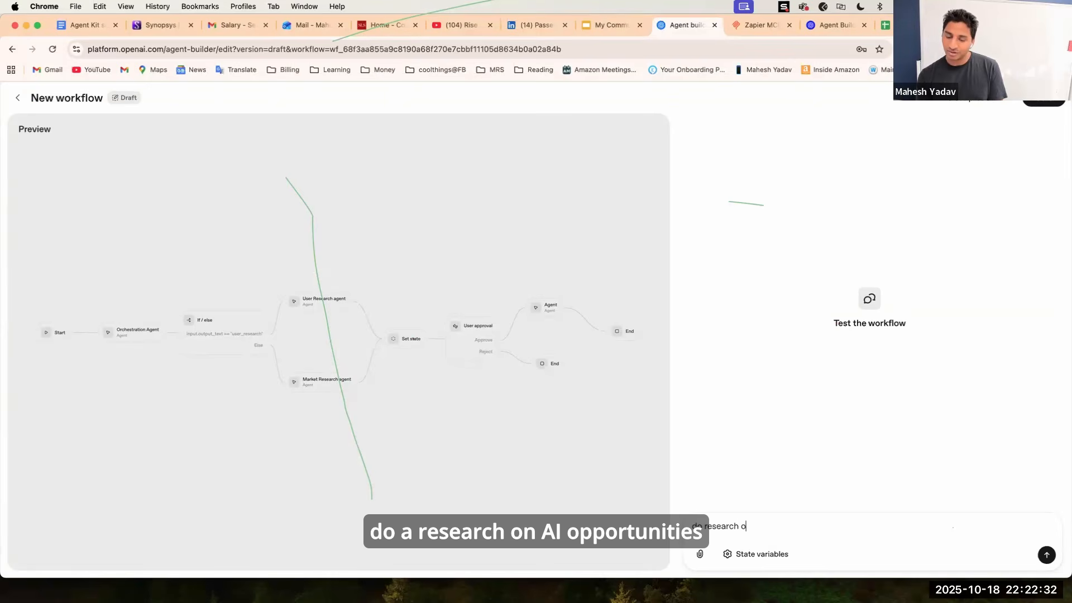
{"action": "type", "text": "n aii ooportunities in CRE"}
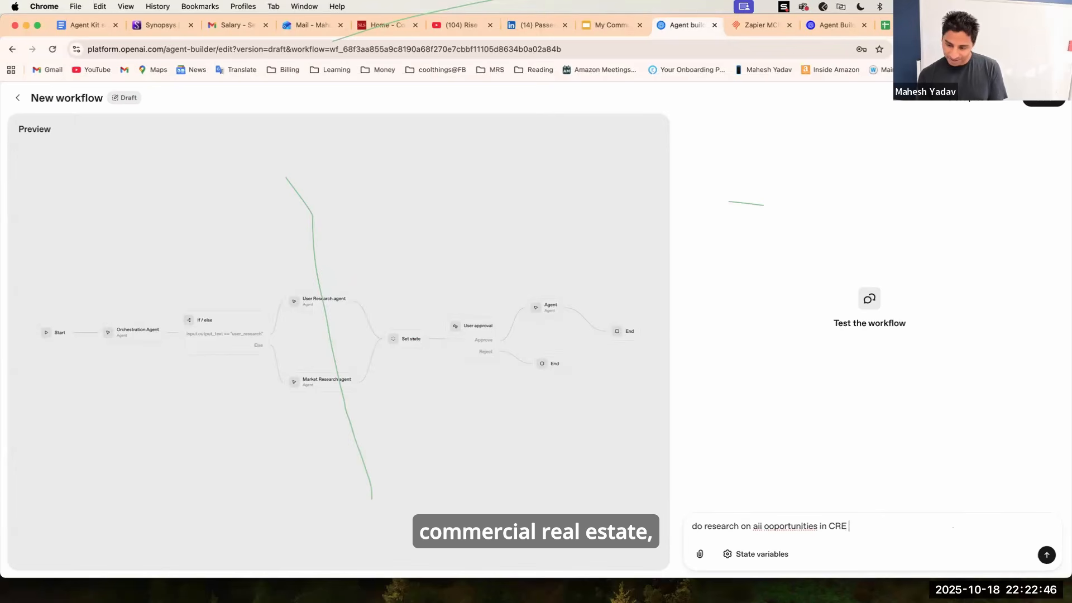
{"action": "type", "text": " space"}
{"action": "key", "text": "Return"}
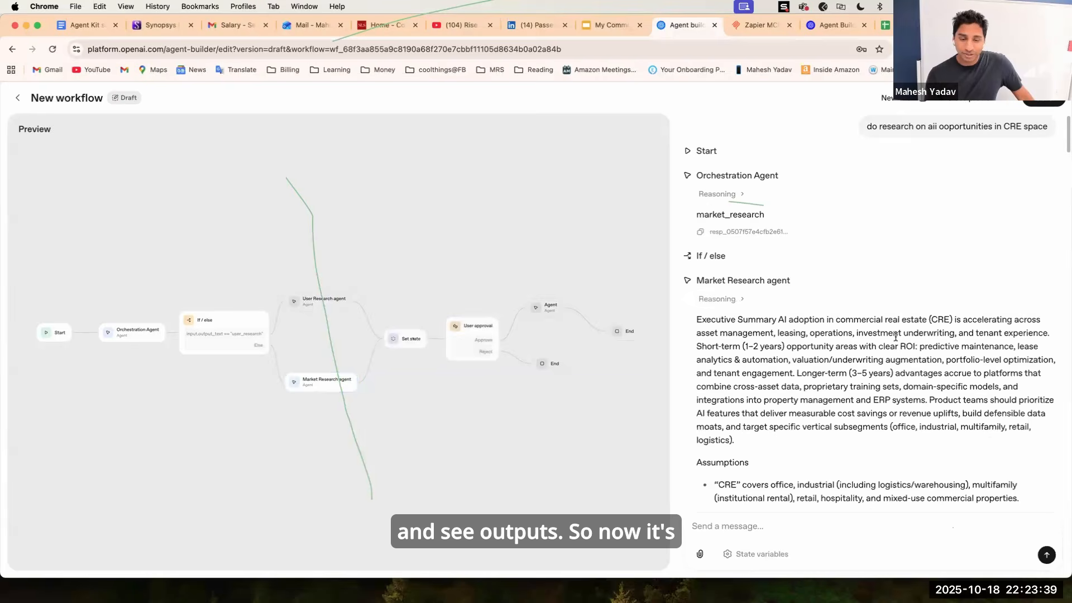
Scroll through the Market Research agent's response and approve the user approval request.
{"action": "scroll", "coordinate": [817, 379], "scroll_direction": "down", "scroll_amount": 2}
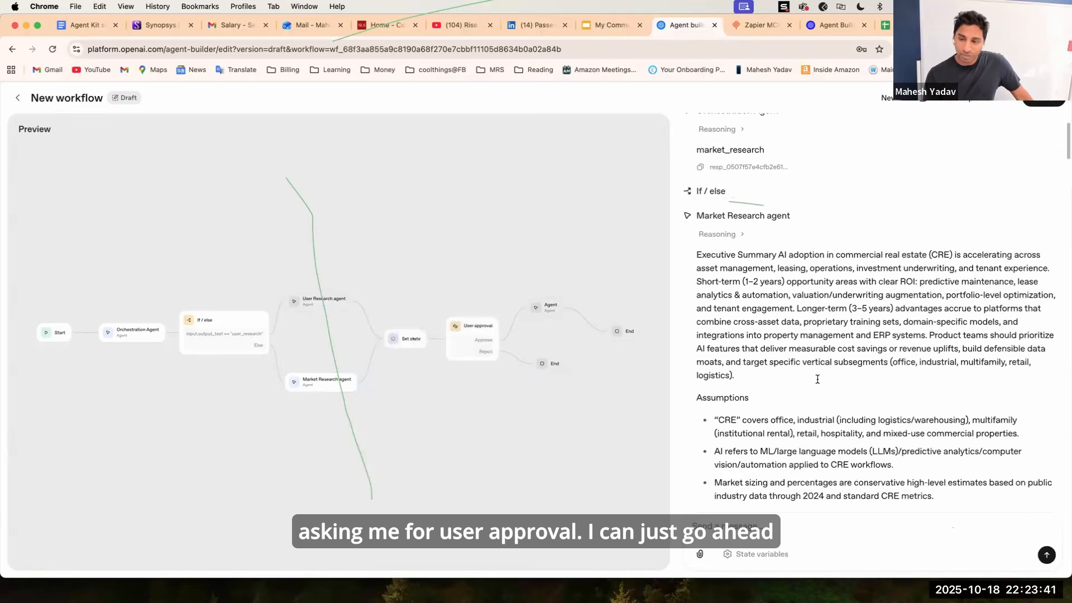
{"action": "scroll", "coordinate": [817, 379], "scroll_direction": "down", "scroll_amount": 20}
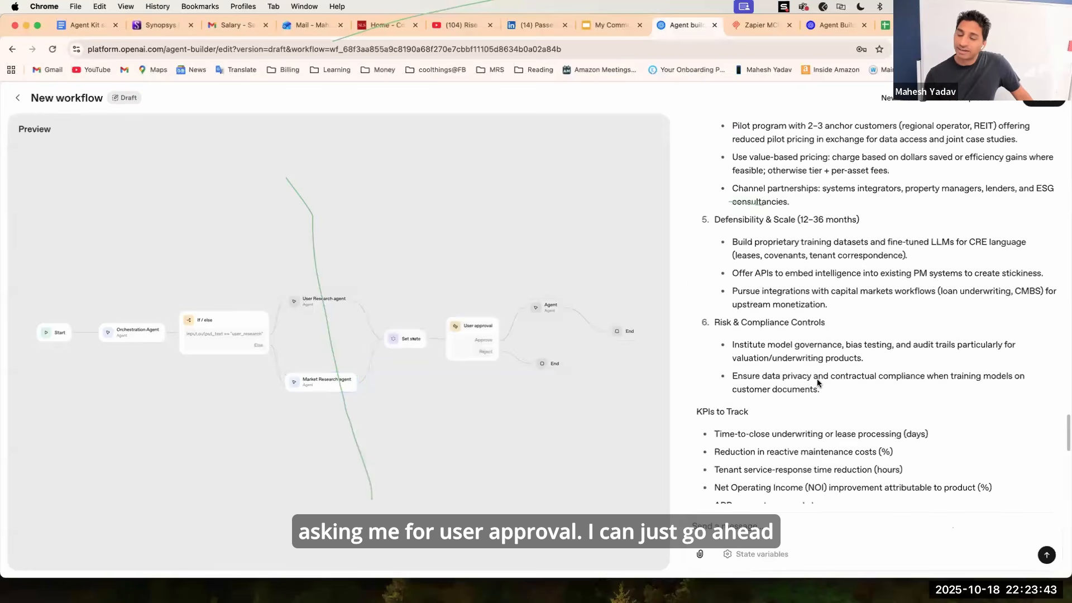
{"action": "scroll", "coordinate": [818, 383], "scroll_direction": "down", "scroll_amount": 10}
{"action": "left_click", "coordinate": [721, 490]}
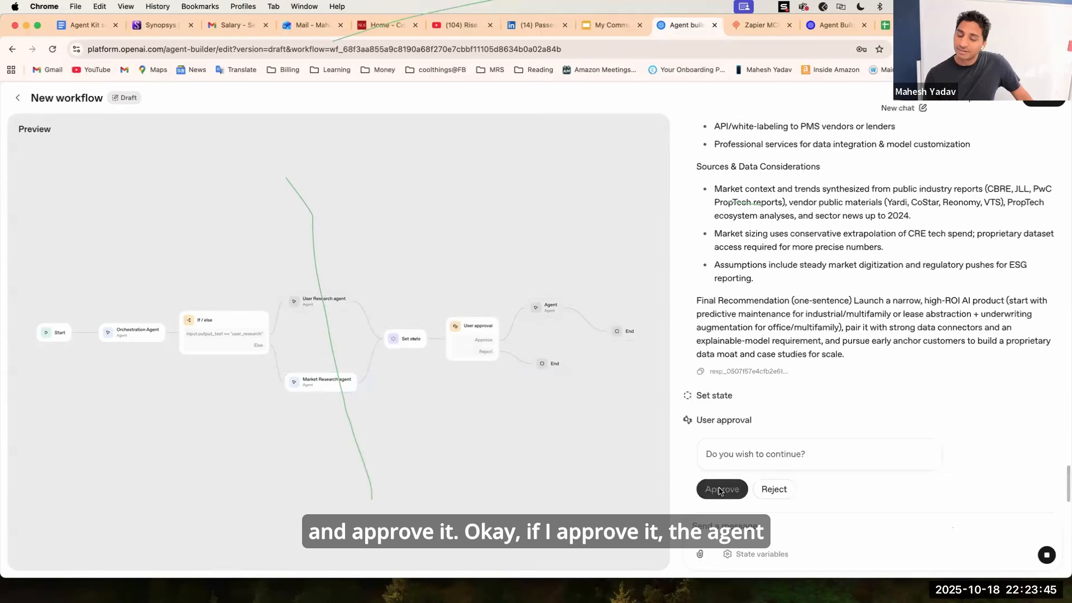